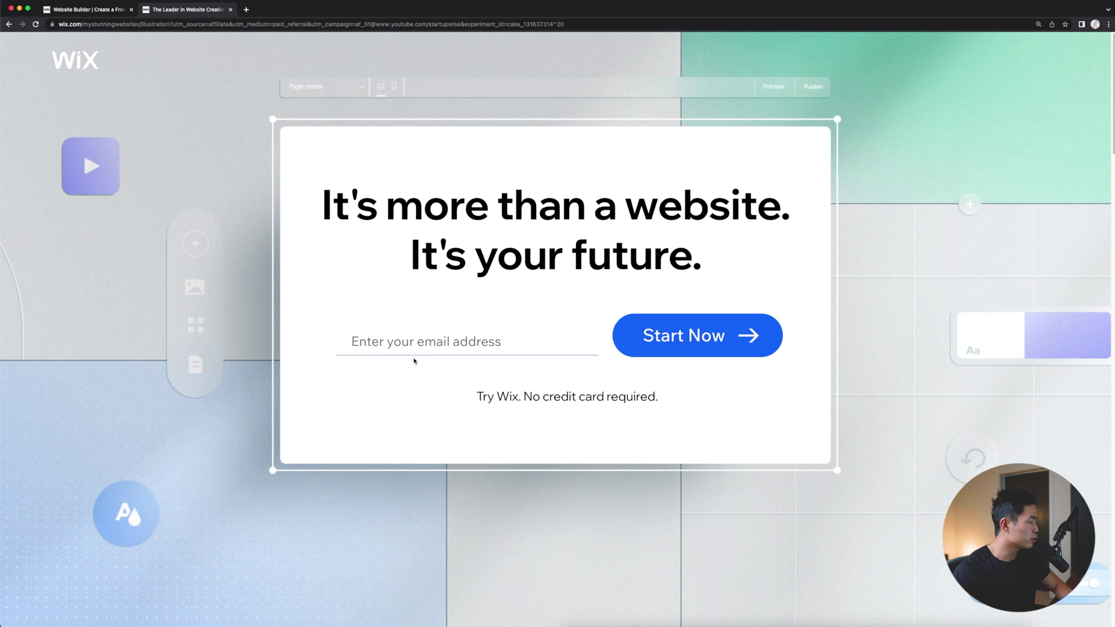
Step: Enter the account e-mail address and begin the Wix sign-up
click(479, 344)
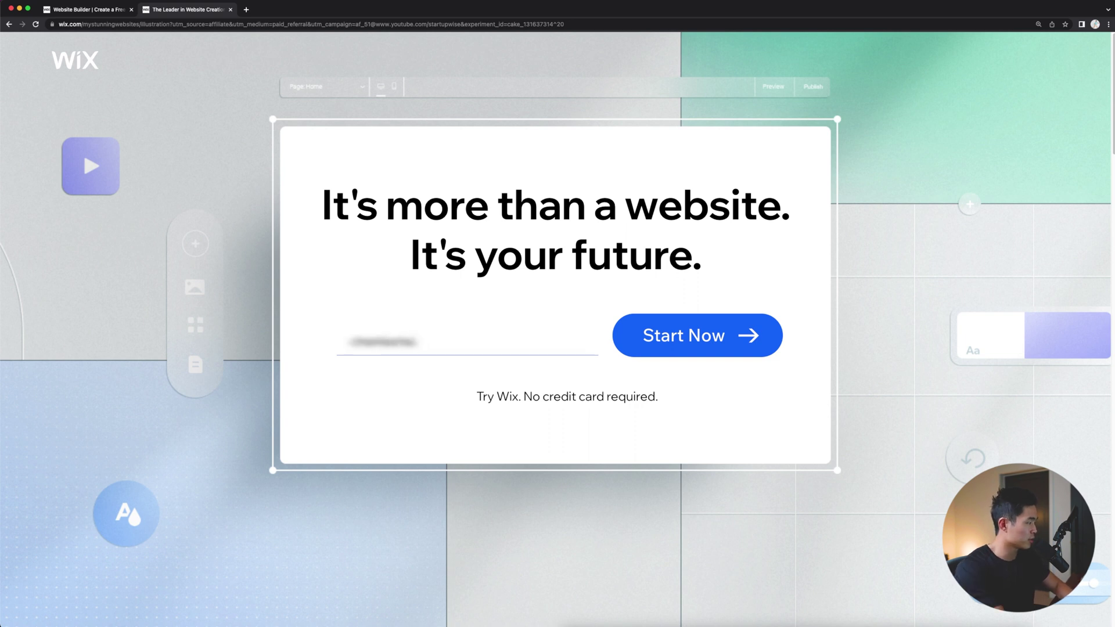
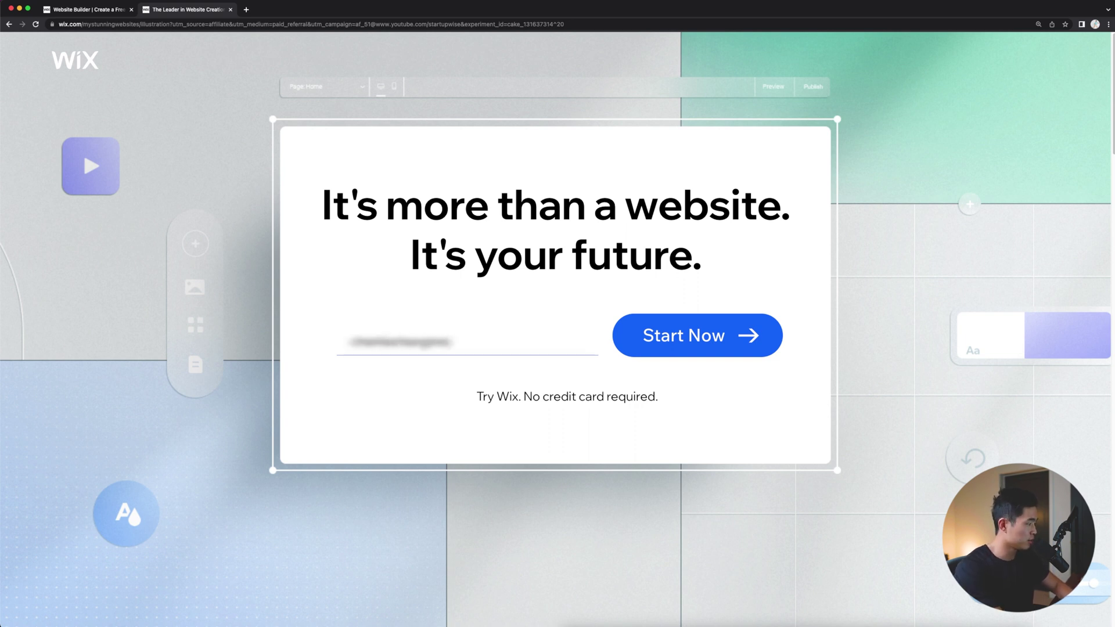
click(683, 338)
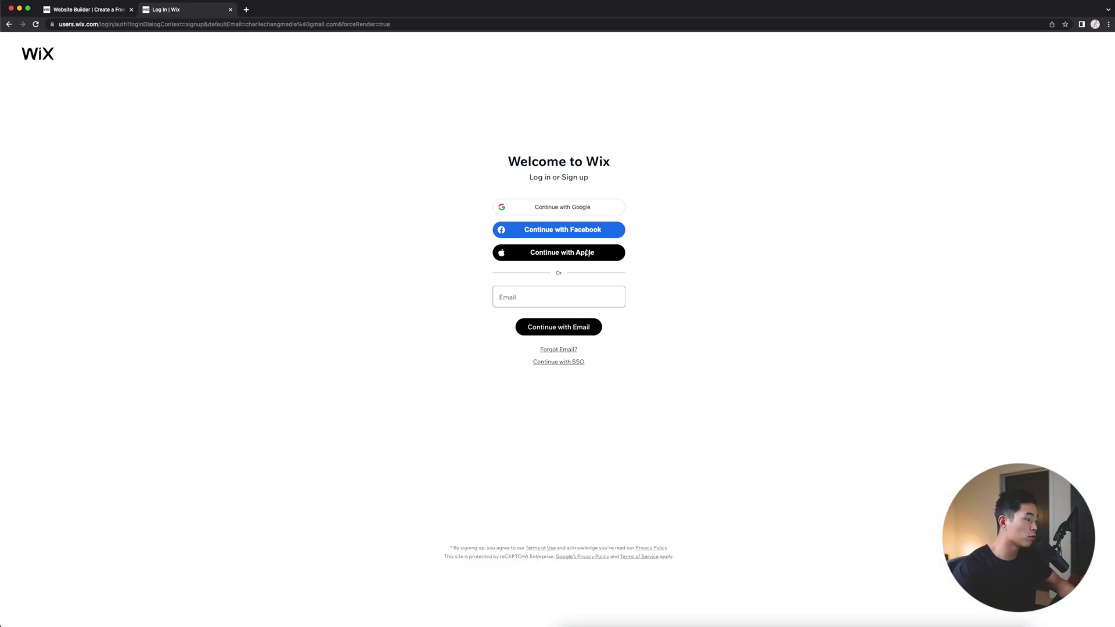
Step: Re-enter the e-mail, accept the suggested strong password, and create the account
click(568, 298)
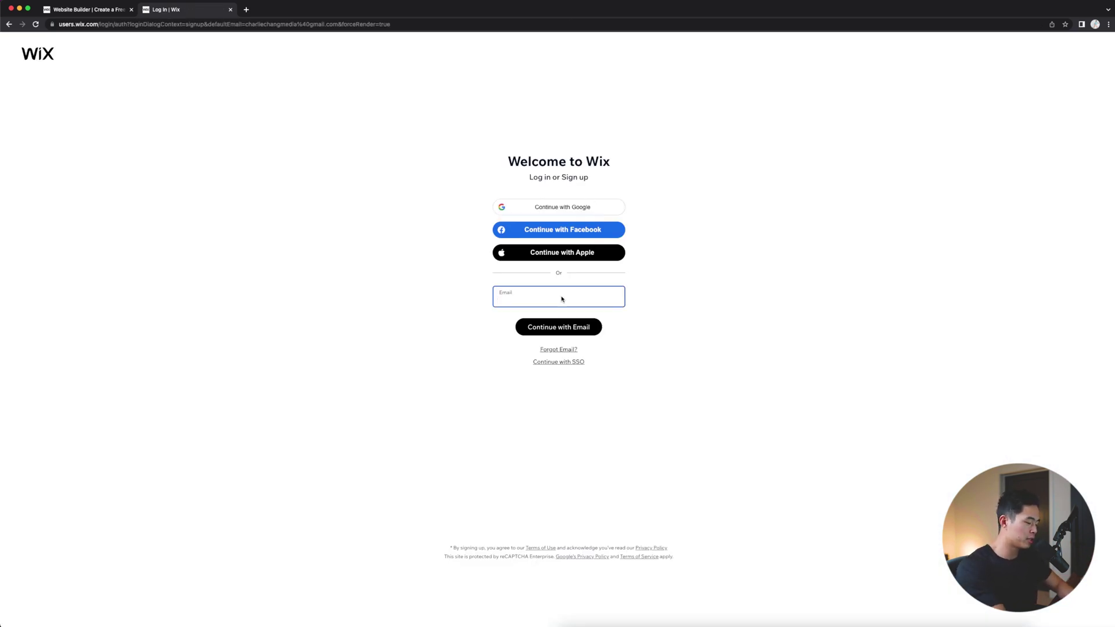
key(Return)
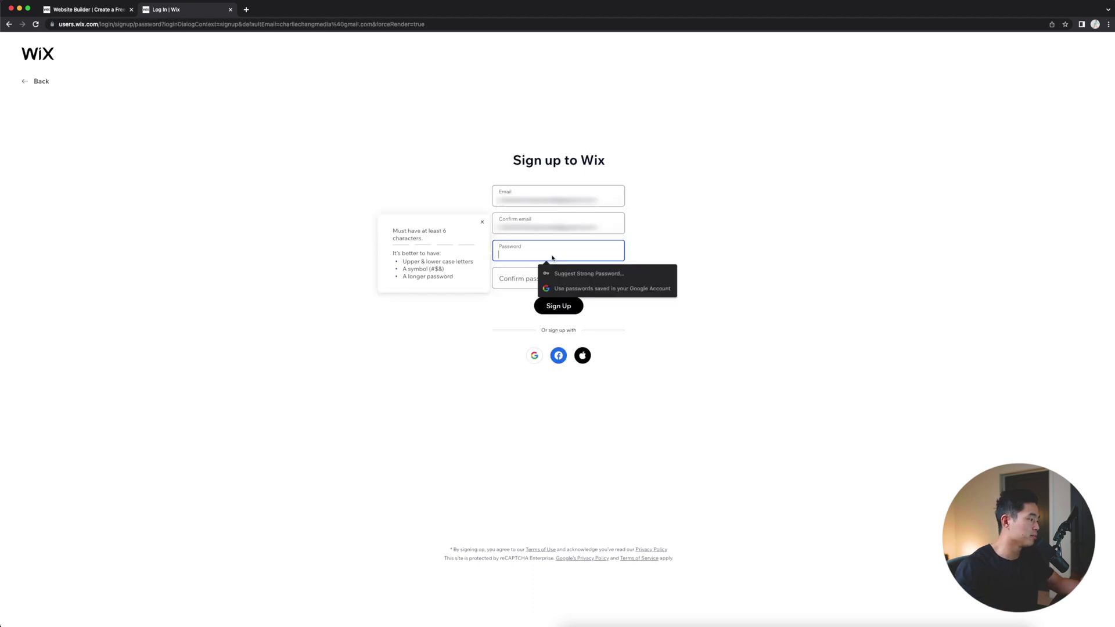
click(587, 273)
click(588, 273)
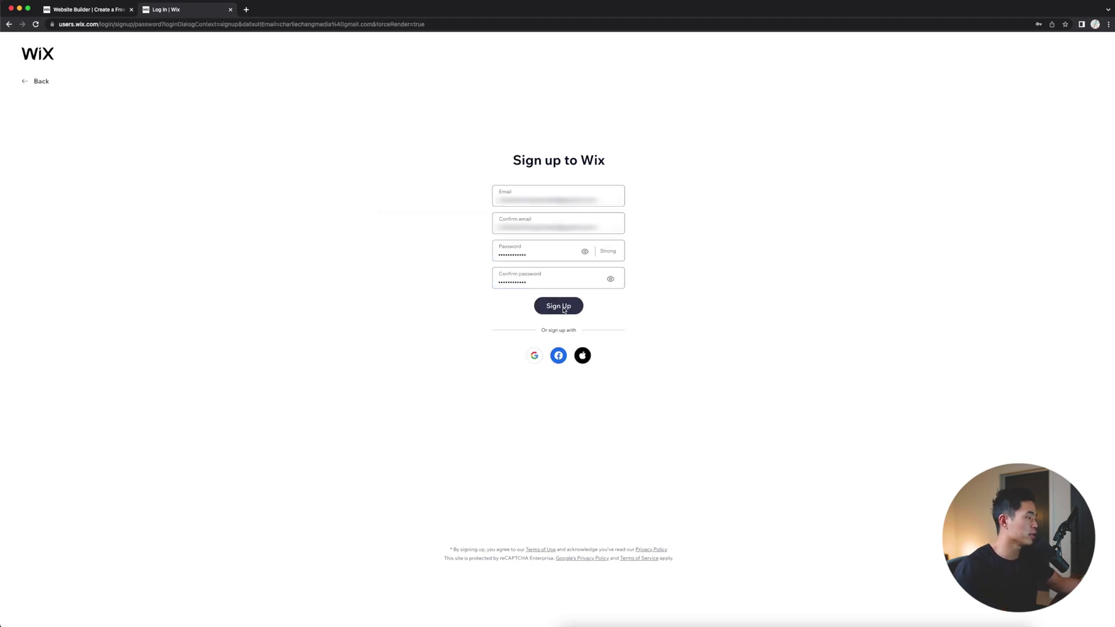
click(563, 308)
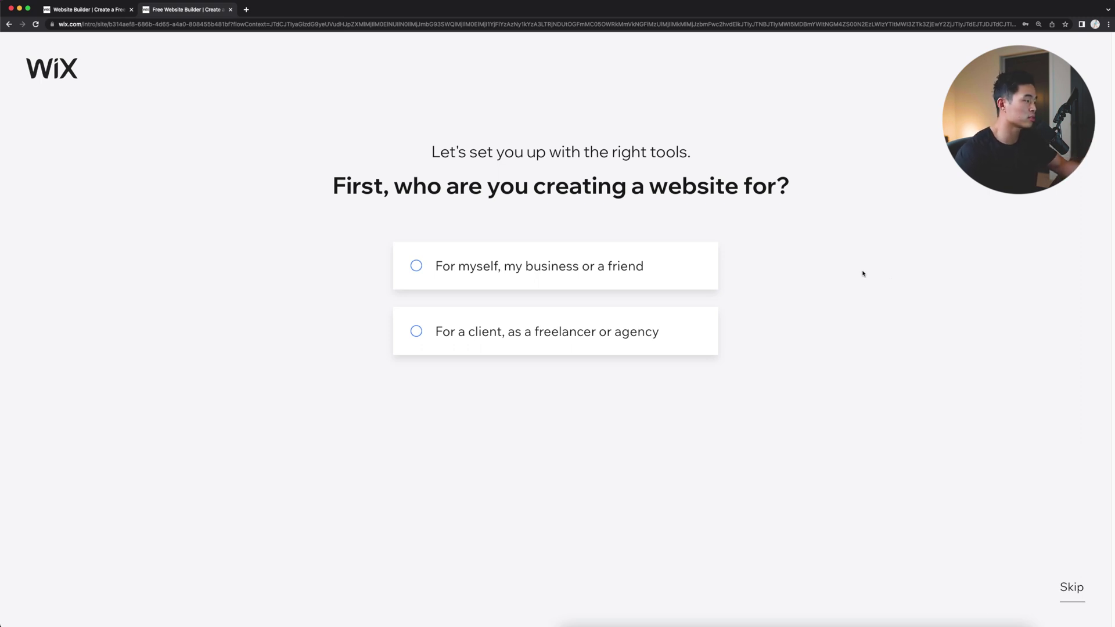
Step: Make the site for myself, named after the speaker, as a Professional CV site
click(598, 270)
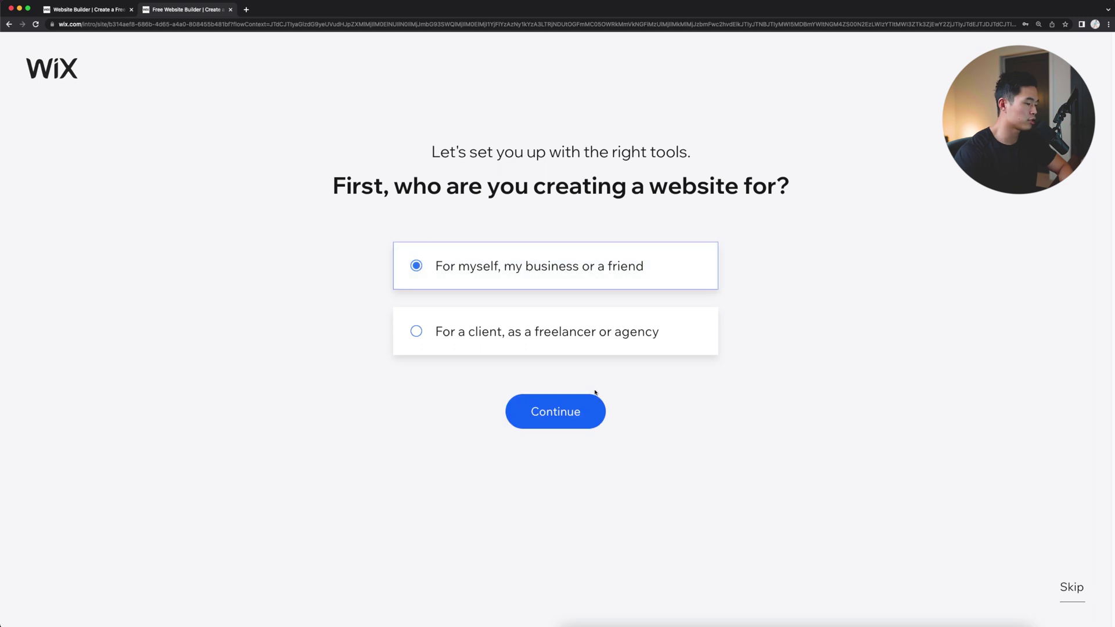
click(1060, 587)
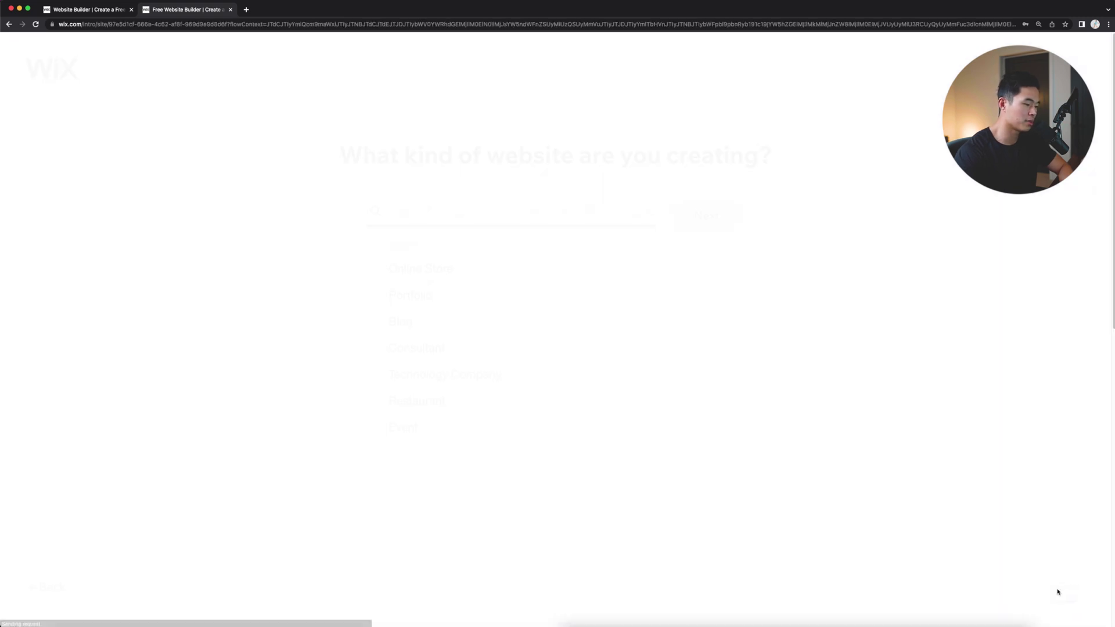
click(451, 256)
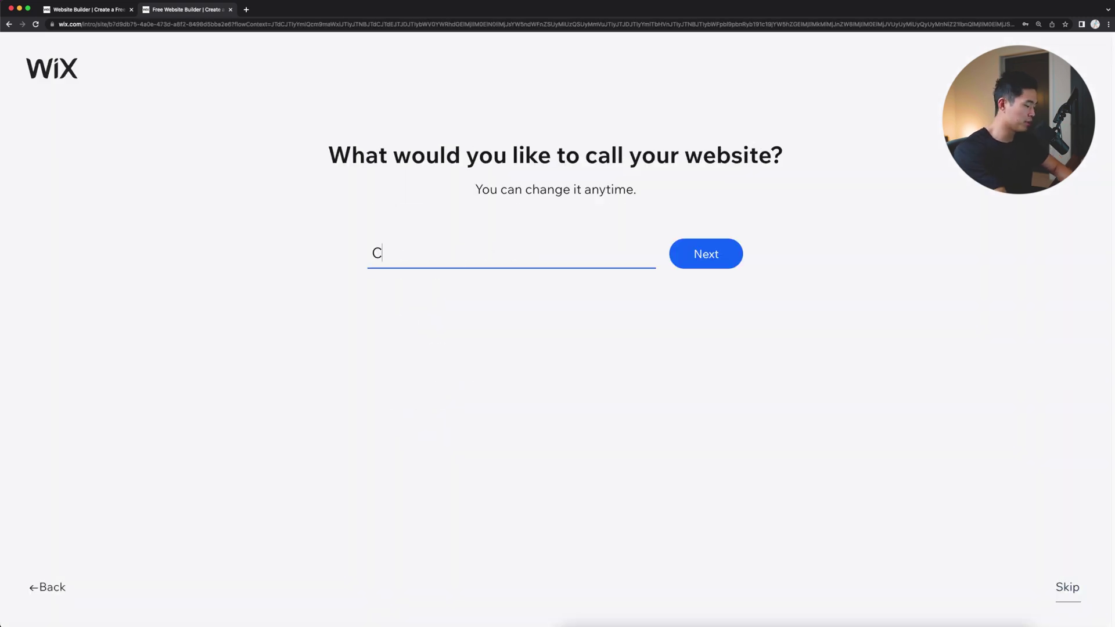
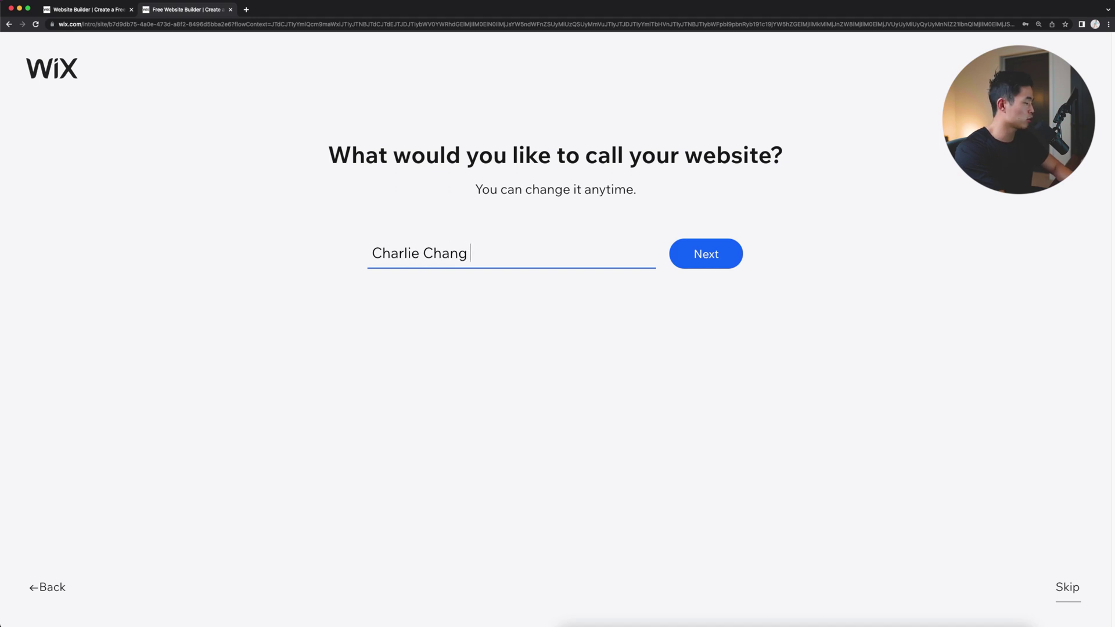
text( Speaker)
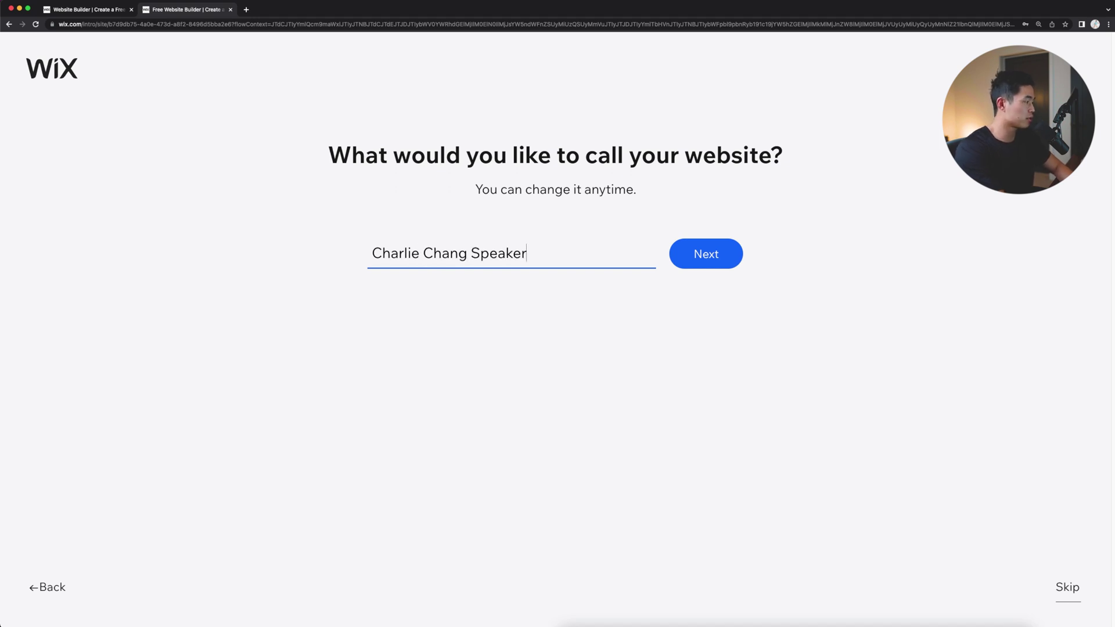
key(Return)
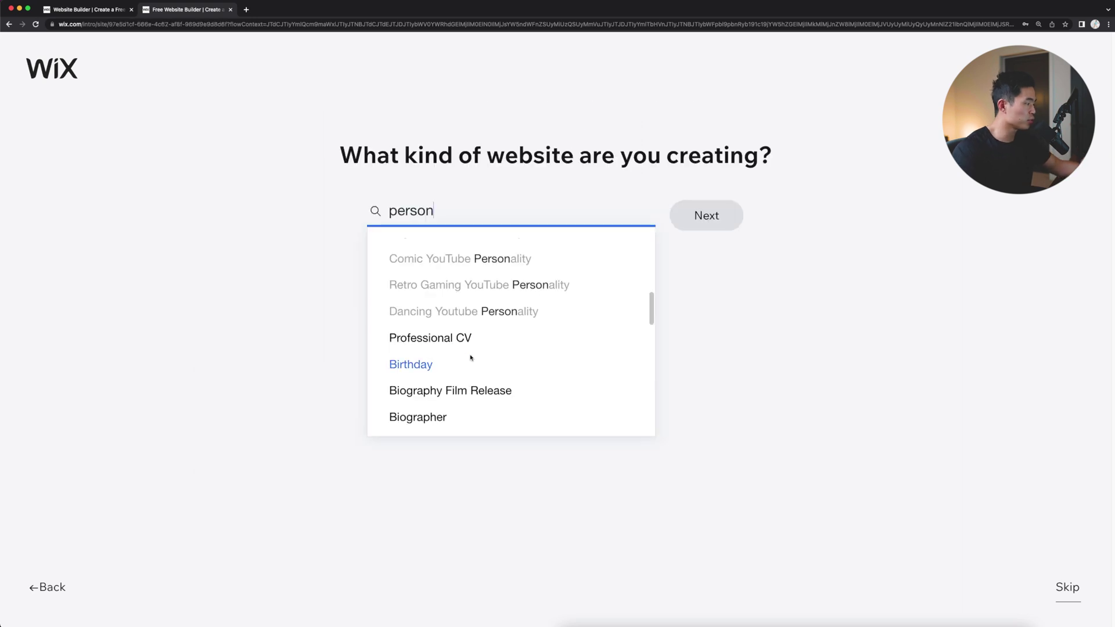
click(463, 344)
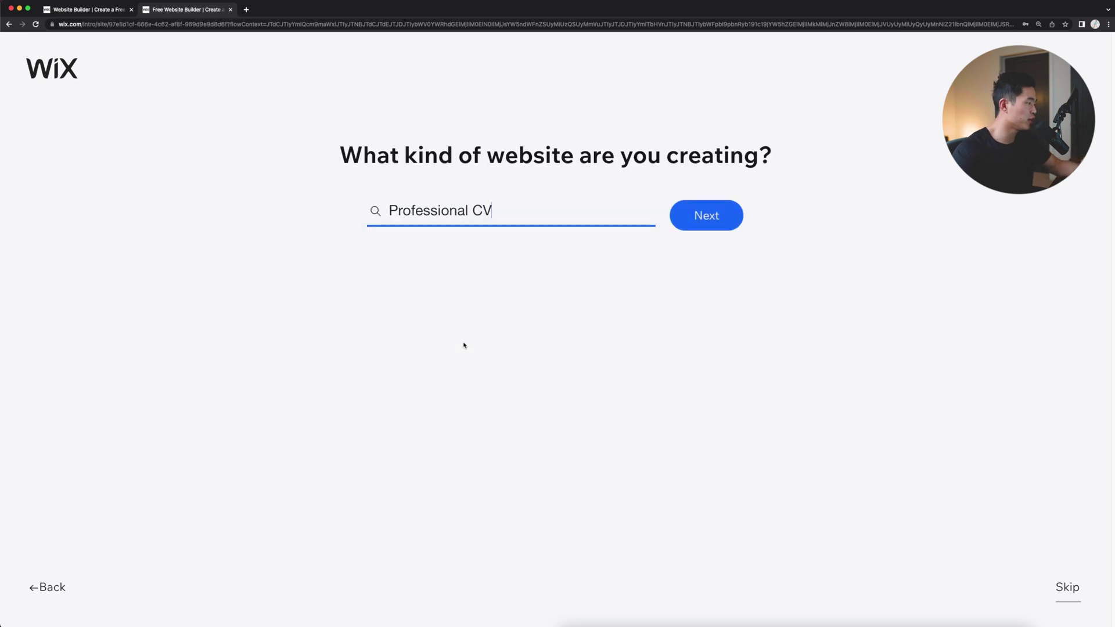
click(718, 217)
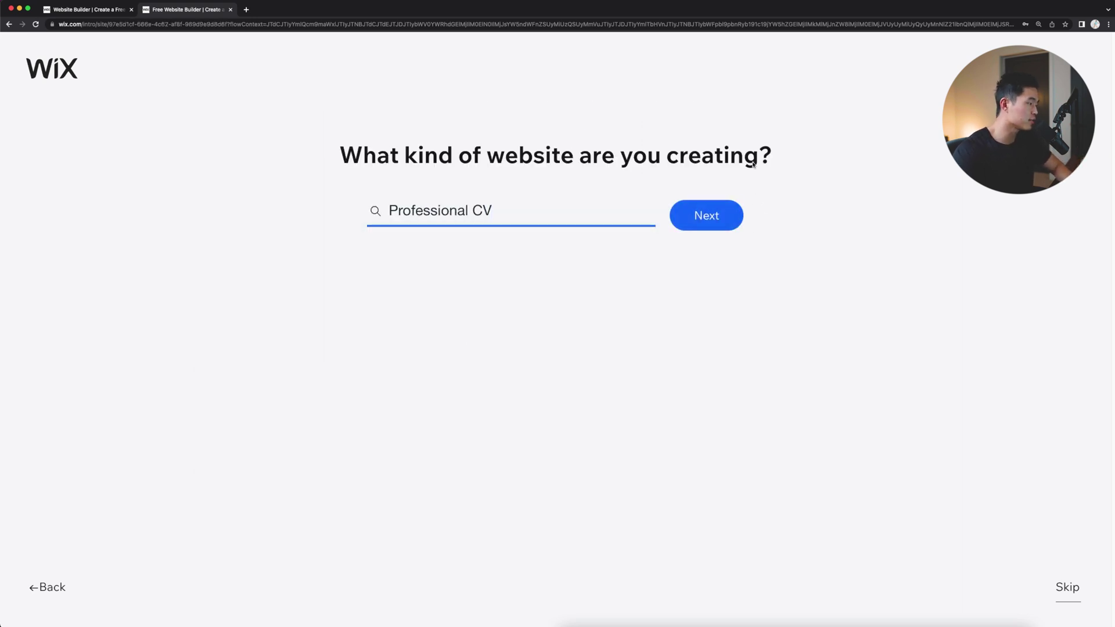
text(Chang)
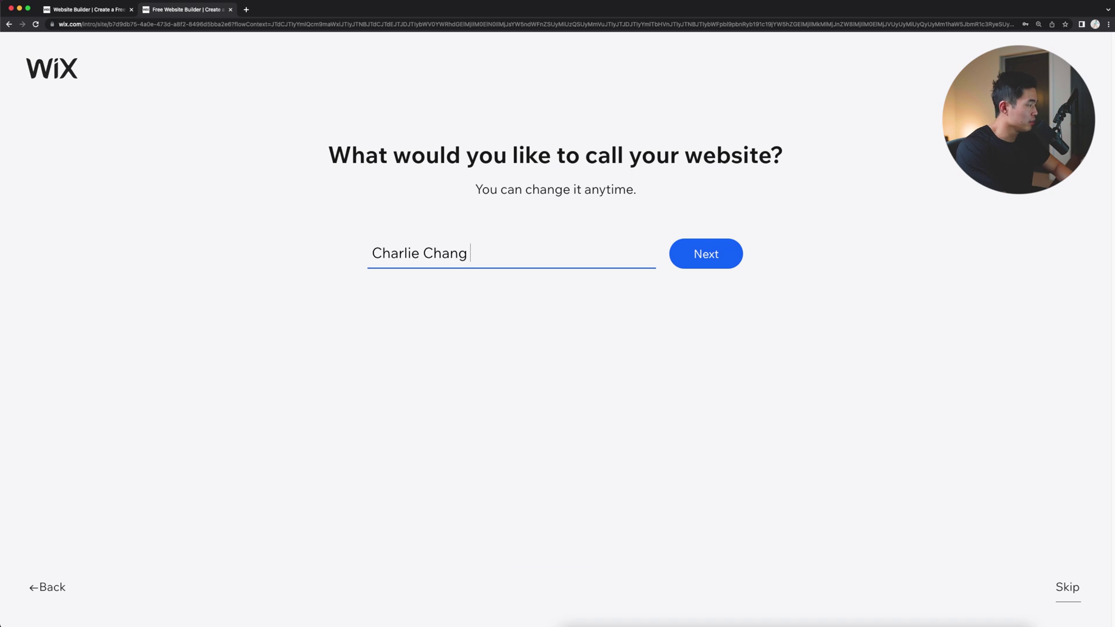
key(Return)
Step: Add Forms, Blog and Instagram Feed to the site's features
click(575, 190)
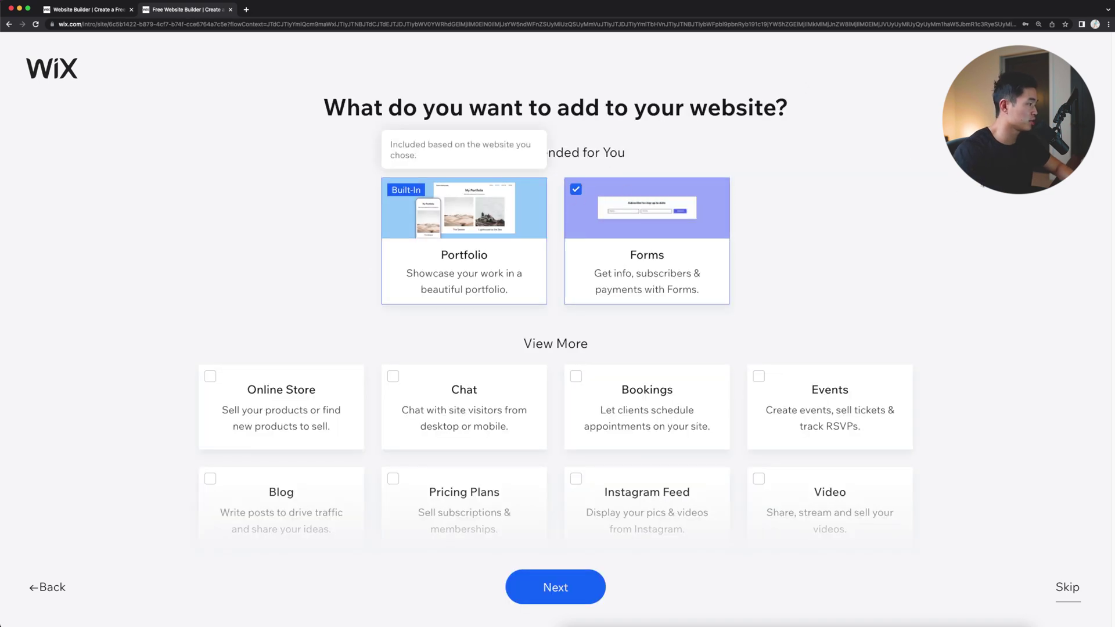
scroll(924, 205, down, 3)
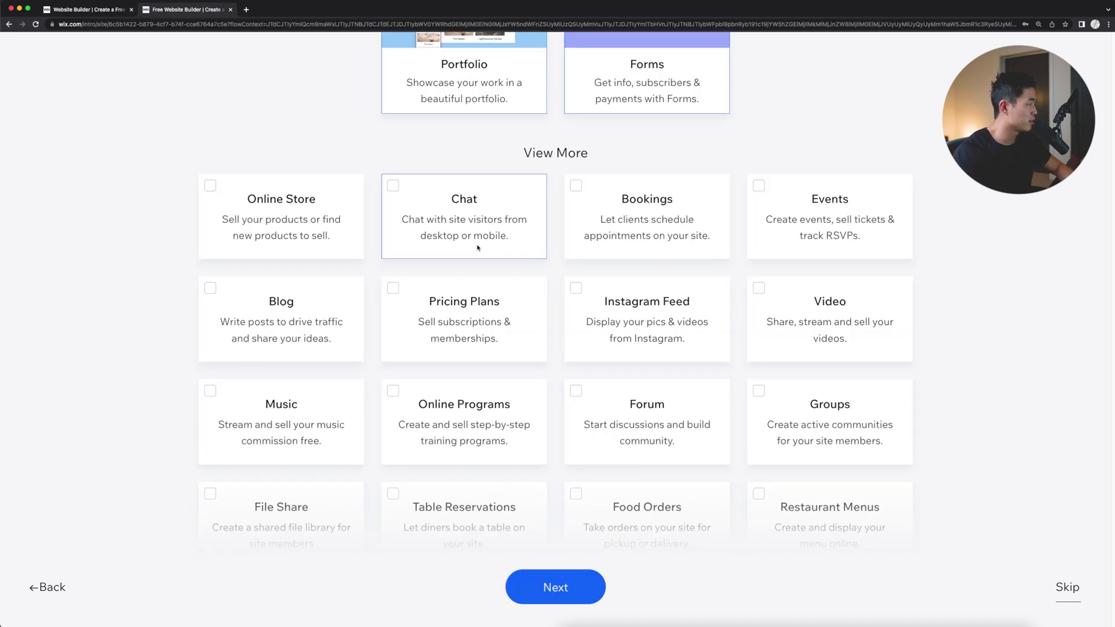
click(210, 289)
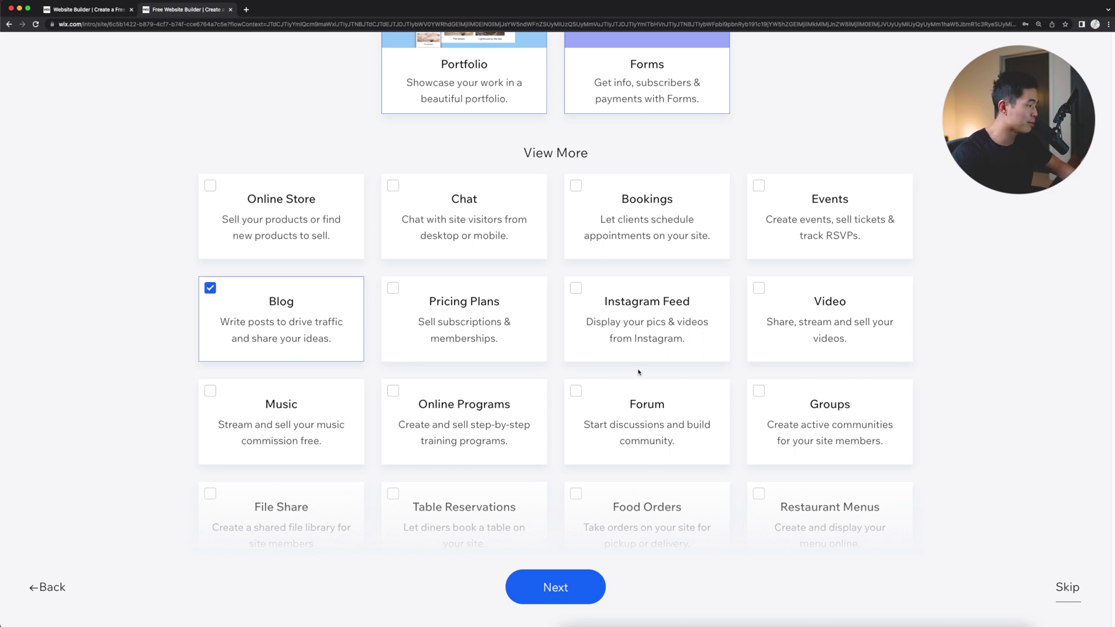
click(576, 289)
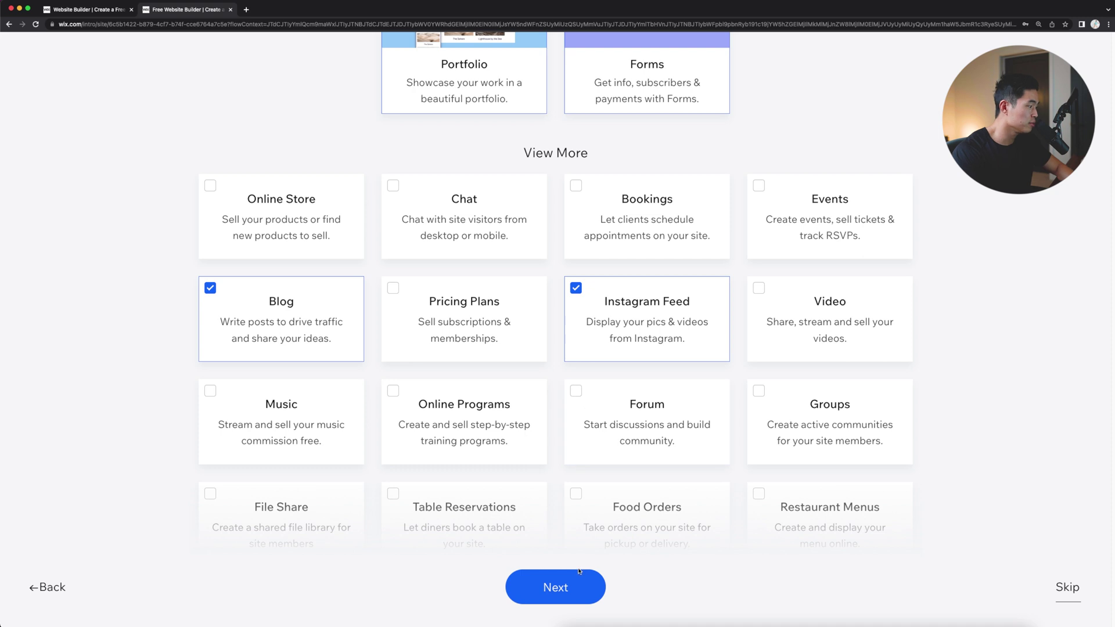
scroll(578, 571, down, 3)
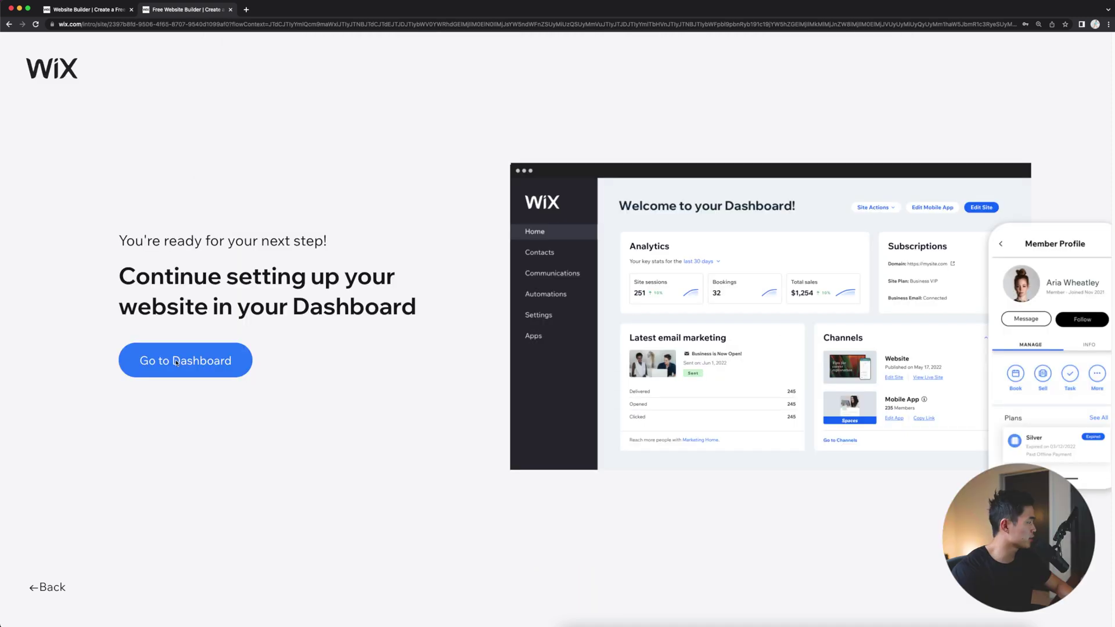
Step: Go to the site Dashboard and glance at the Blog section
click(177, 361)
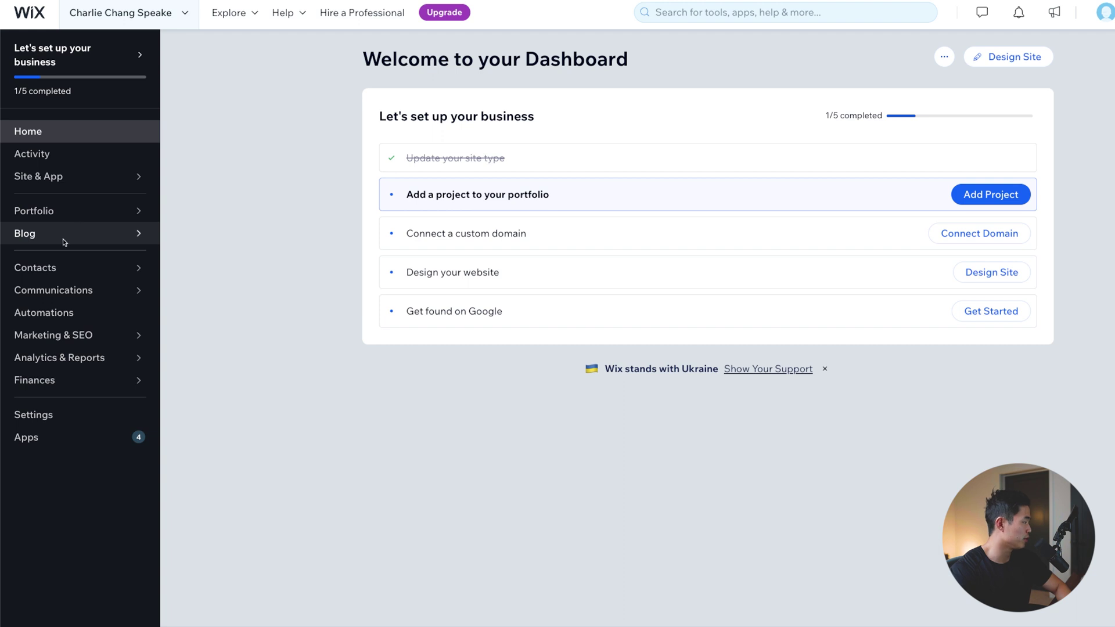
click(65, 242)
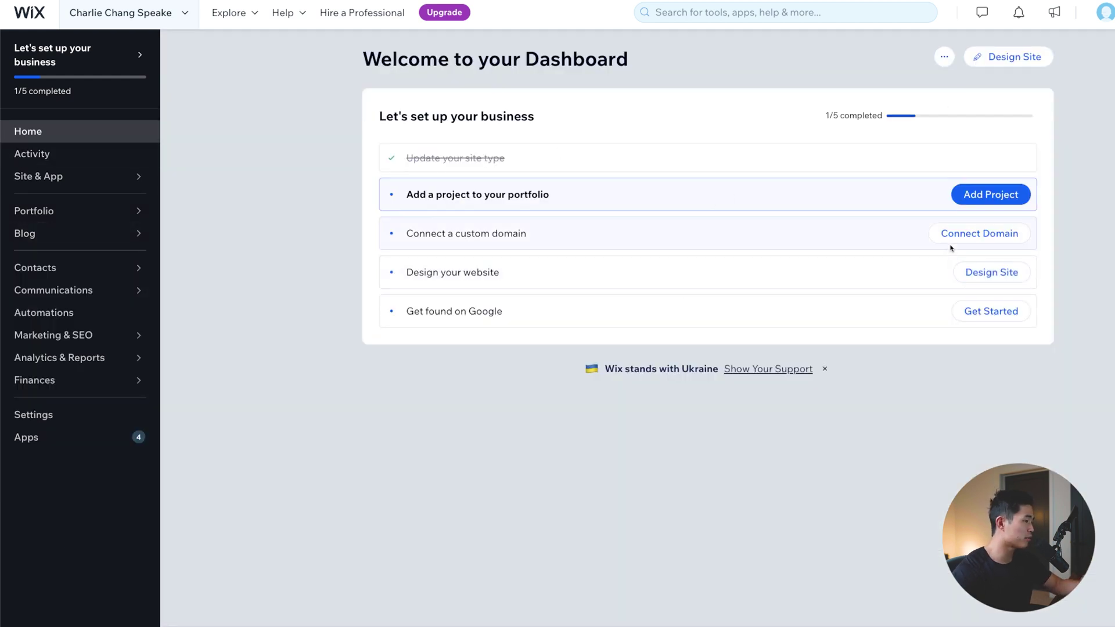
Step: Check a .com domain with the speaker's name and choose to claim it
click(997, 236)
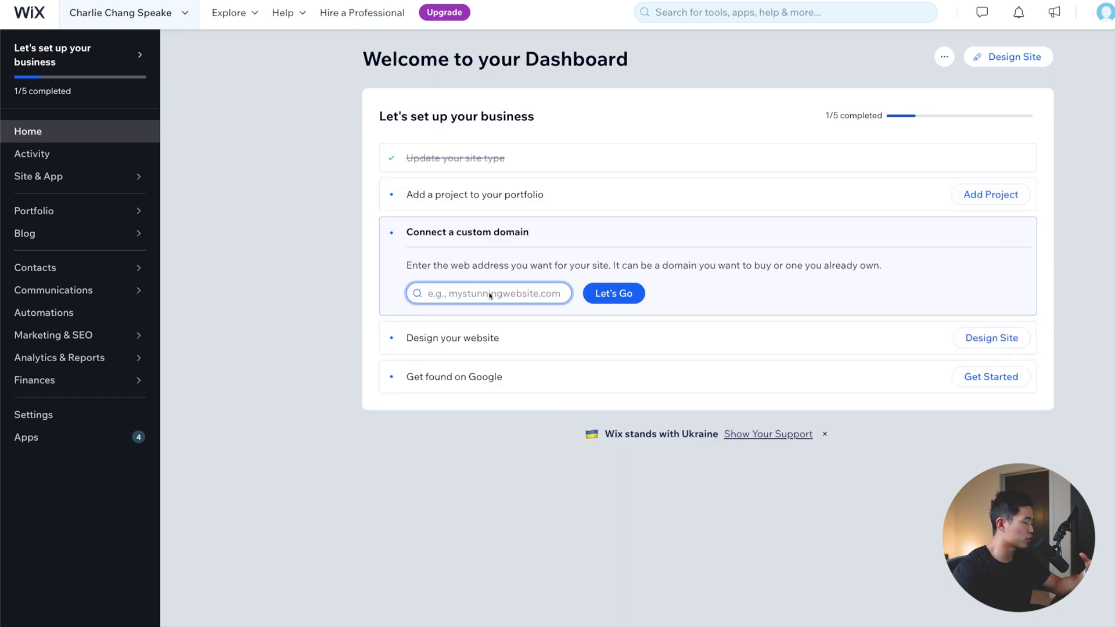
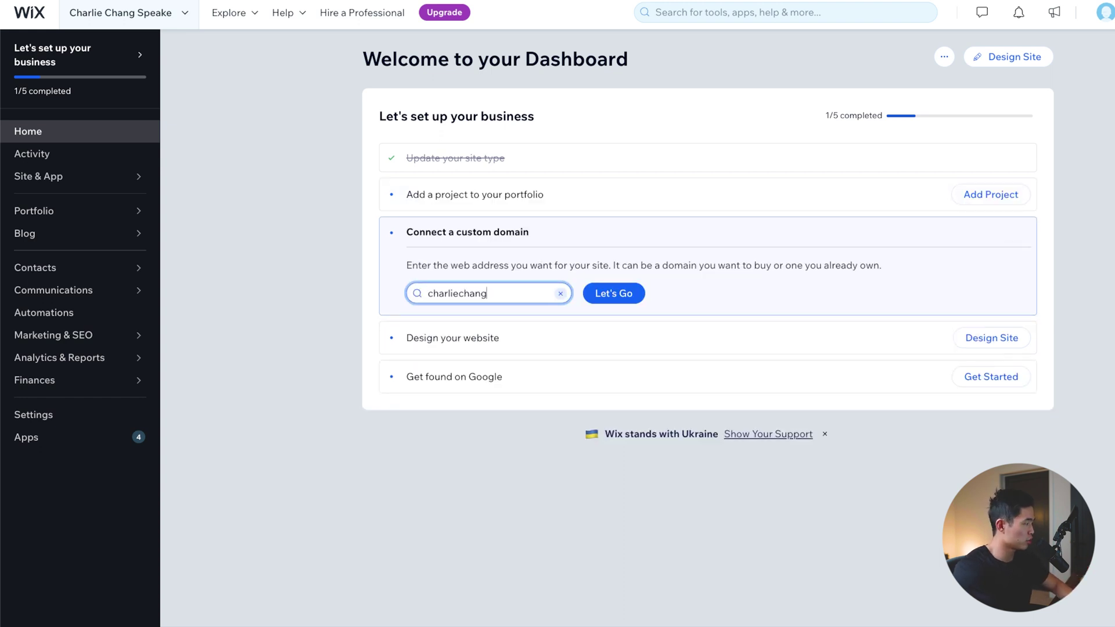
text(speaker)
click(602, 293)
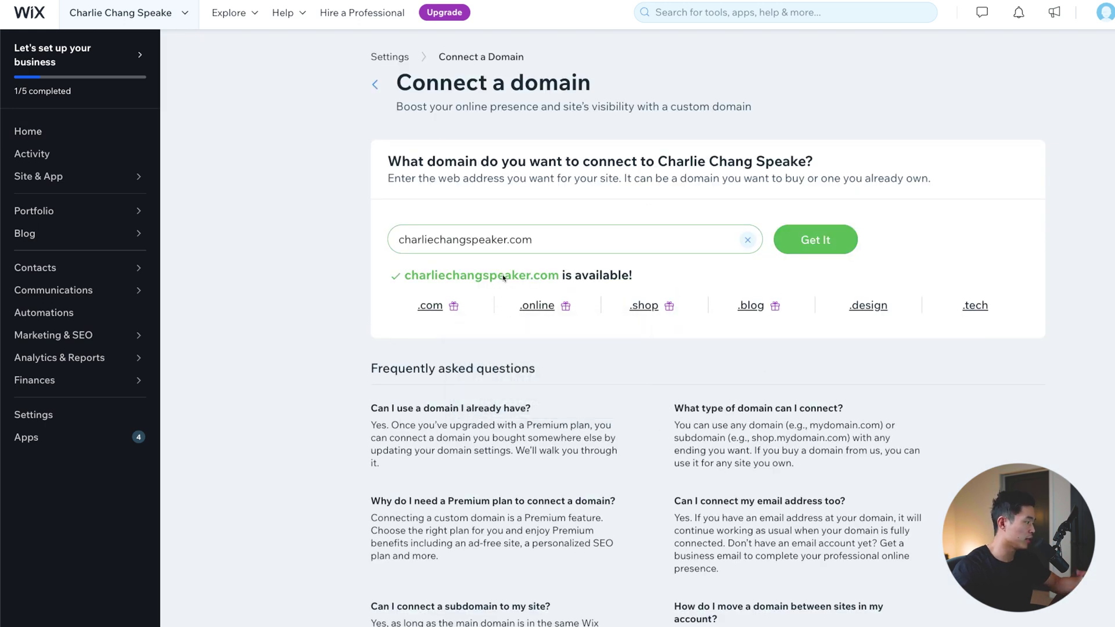
click(818, 241)
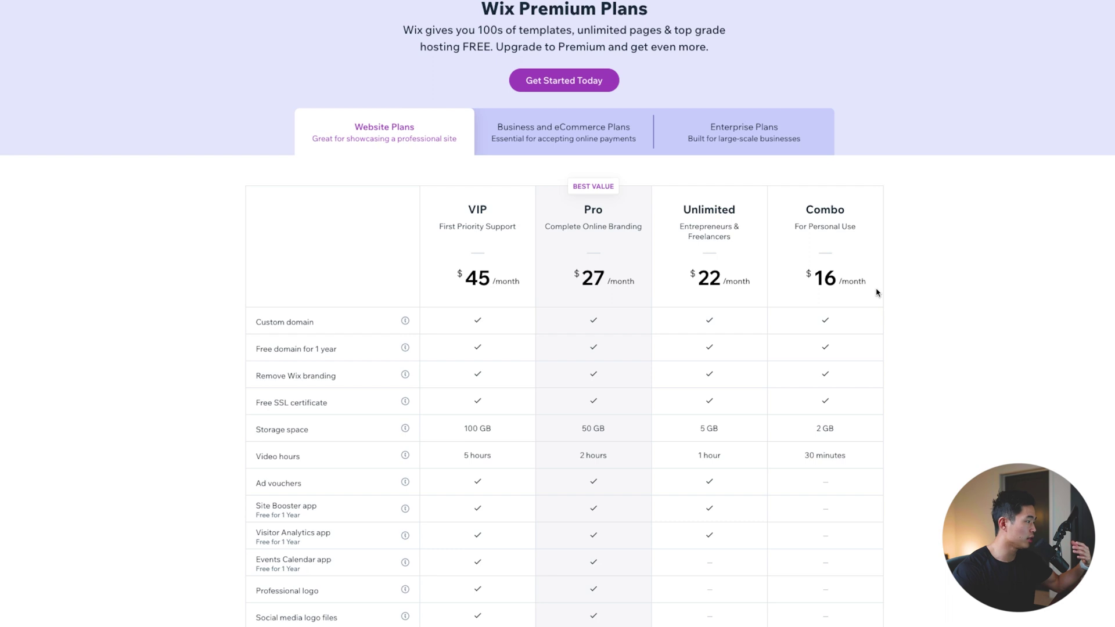
Step: Compare Business and eCommerce, Enterprise and Website plans, then return to the dashboard
scroll(922, 295, down, 2)
scroll(835, 239, up, 2)
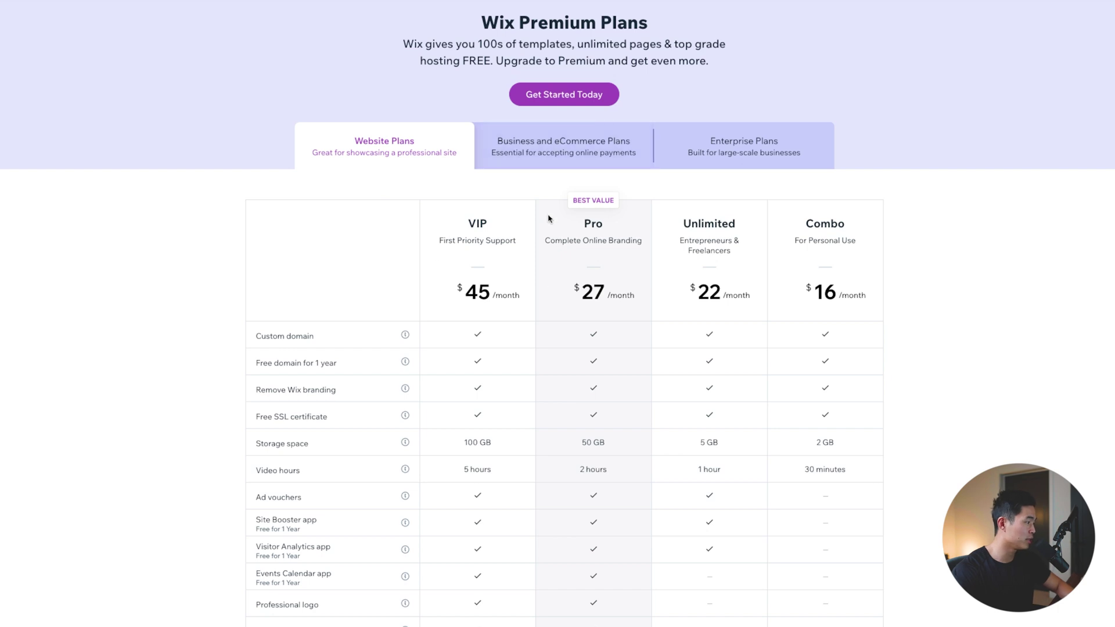
click(564, 150)
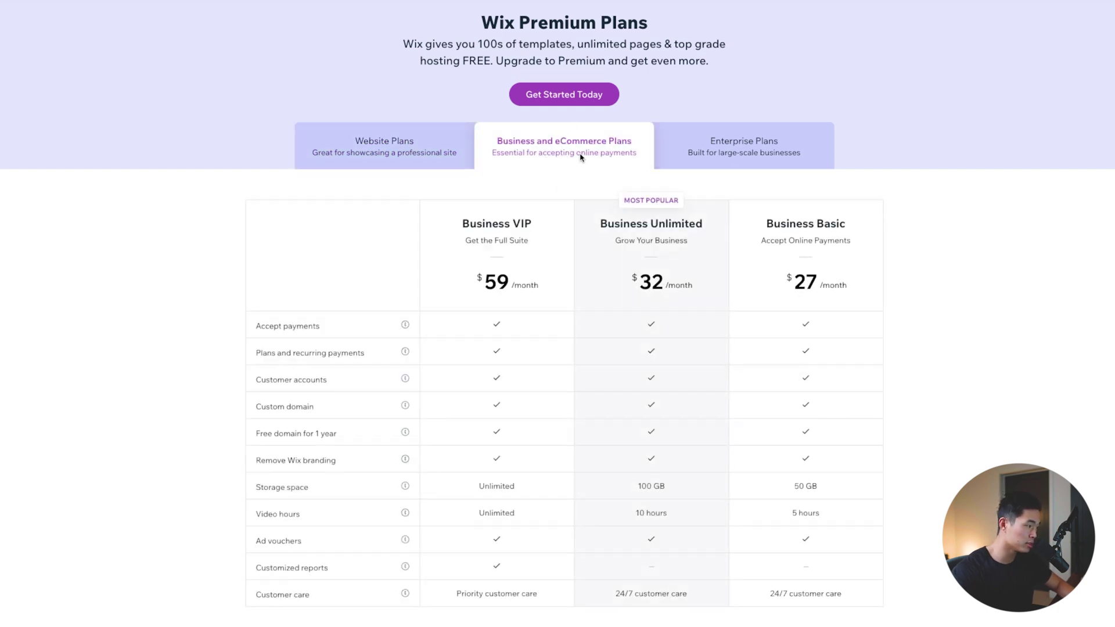
click(735, 153)
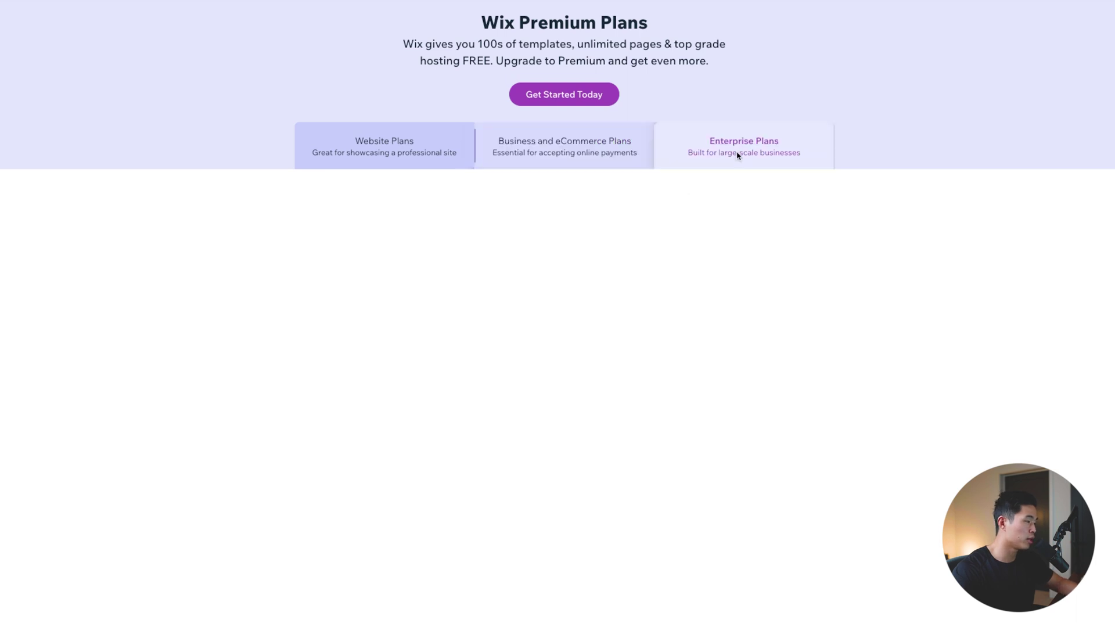
click(386, 152)
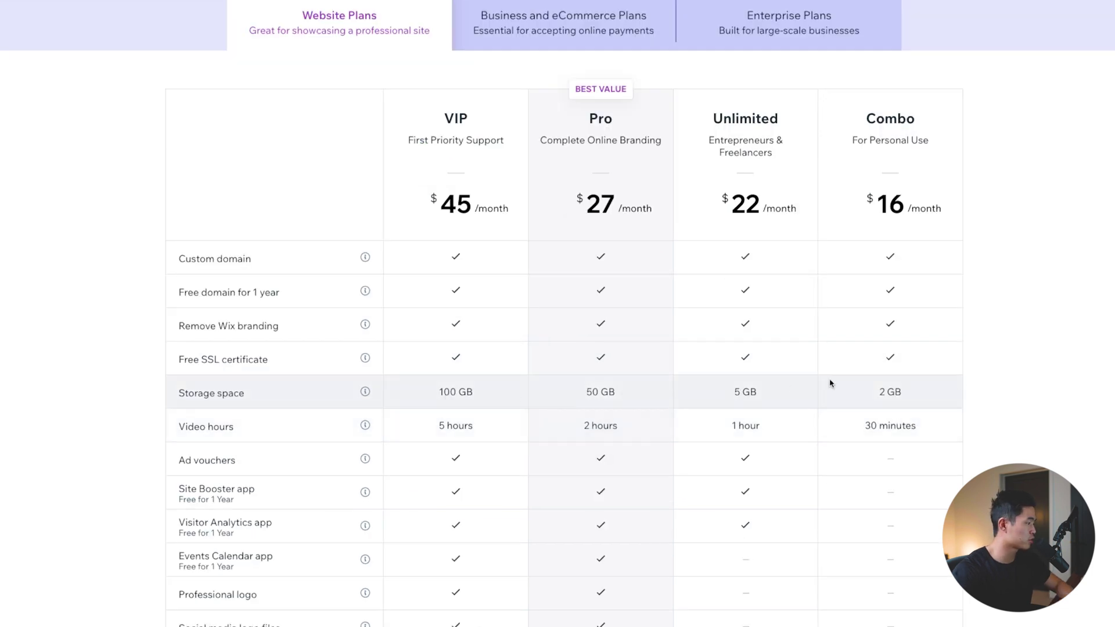
mouse_move(365, 425)
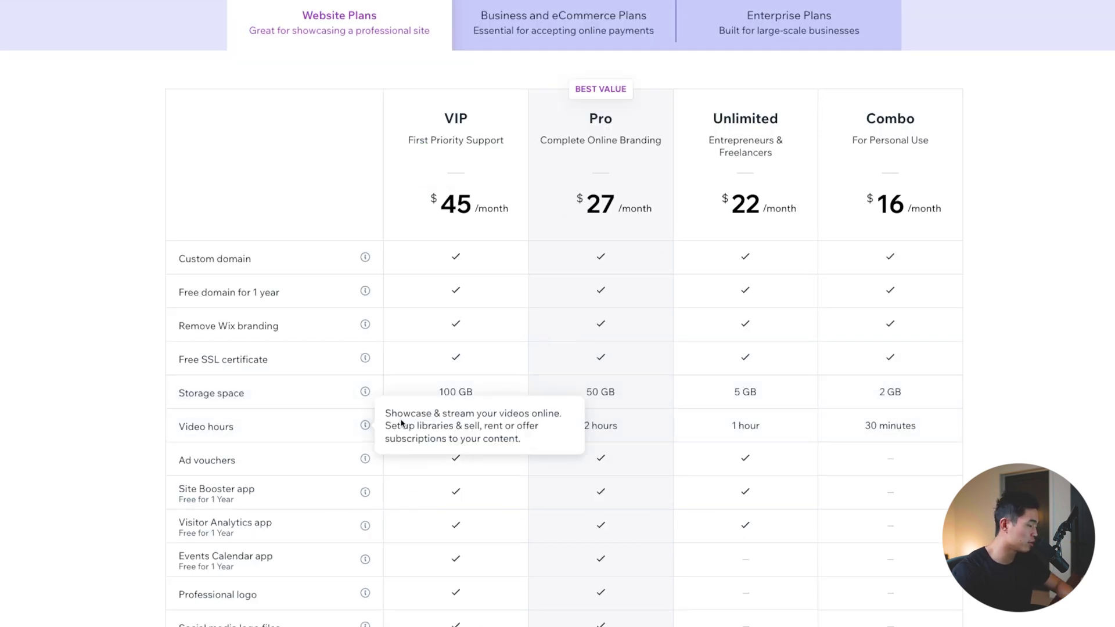
scroll(448, 219, down, 1)
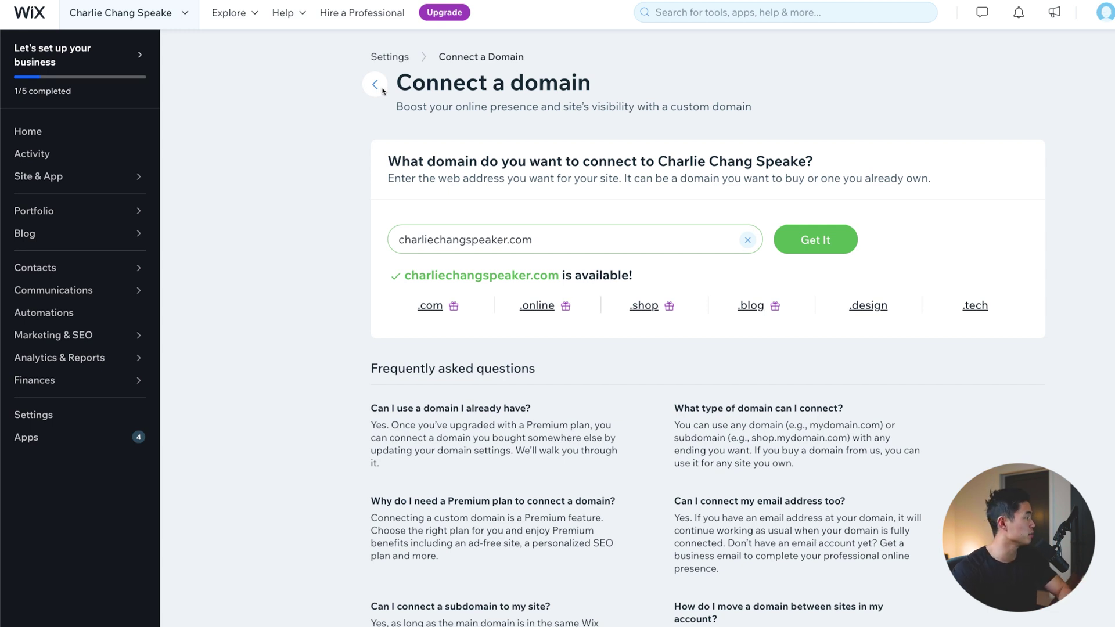
click(380, 89)
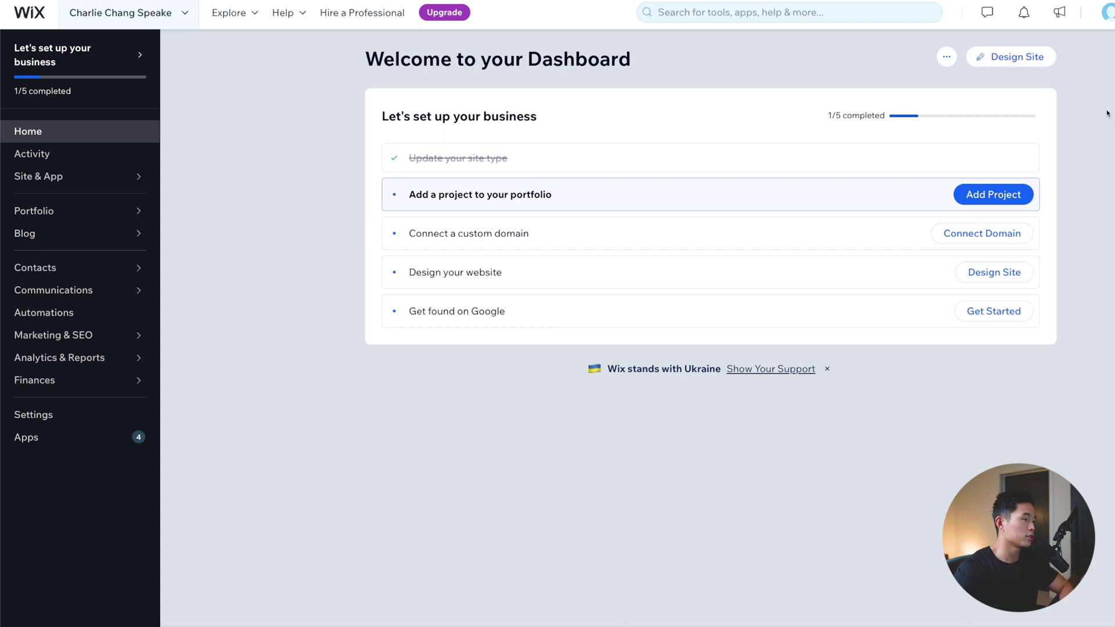
Step: Start designing the site from a template rather than an auto-built site
click(1024, 58)
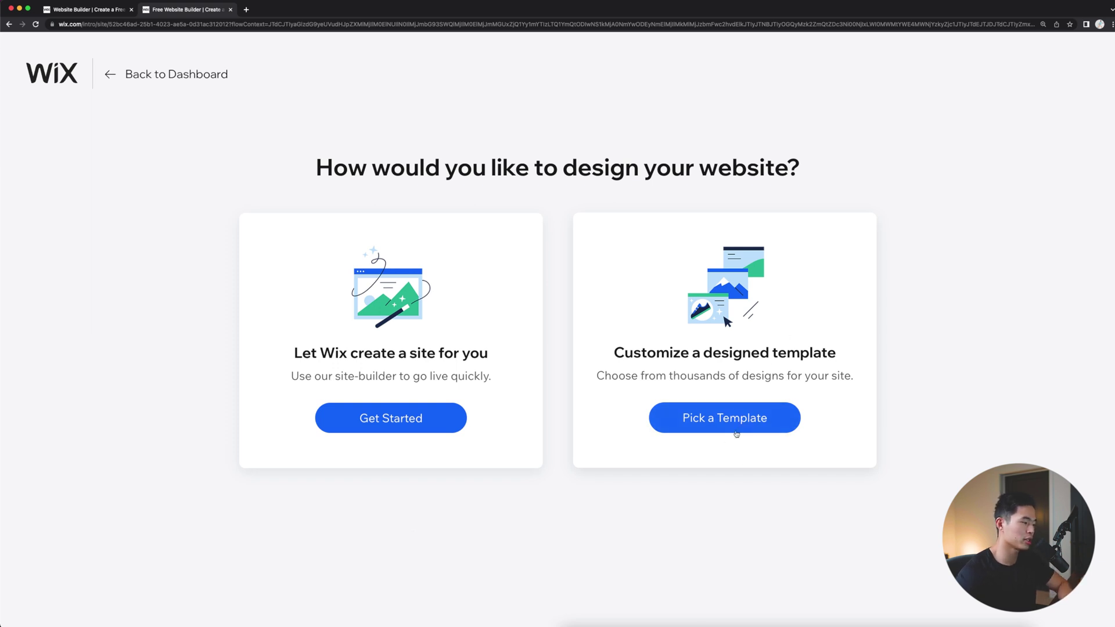
click(721, 425)
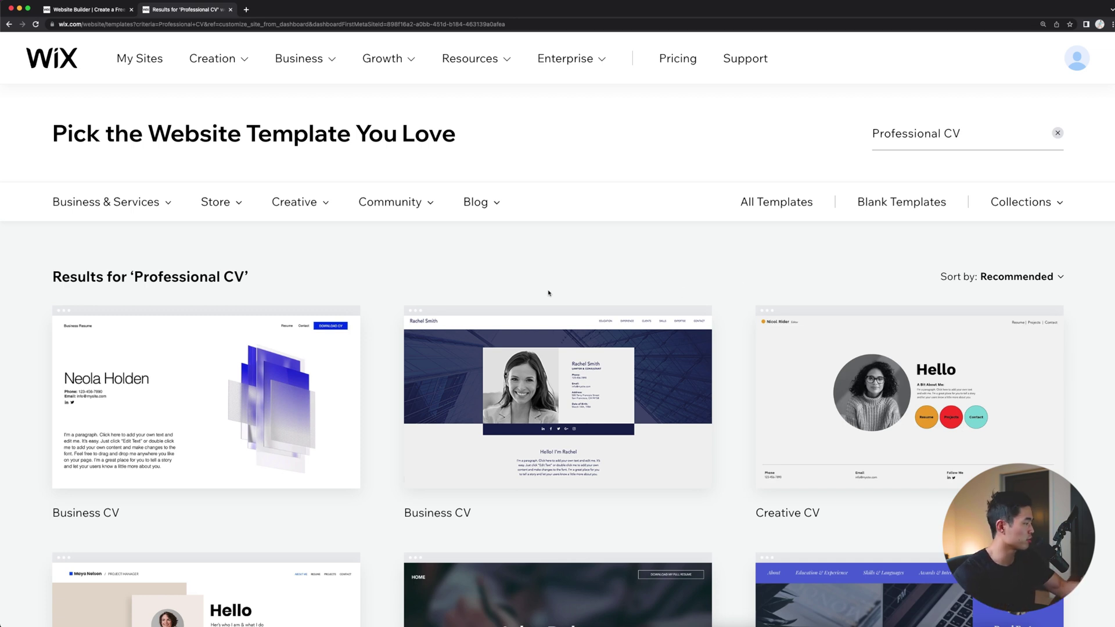
Step: Browse Professional CV templates and preview the Aspiring Journalist Creative CV design
scroll(691, 257, down, 1)
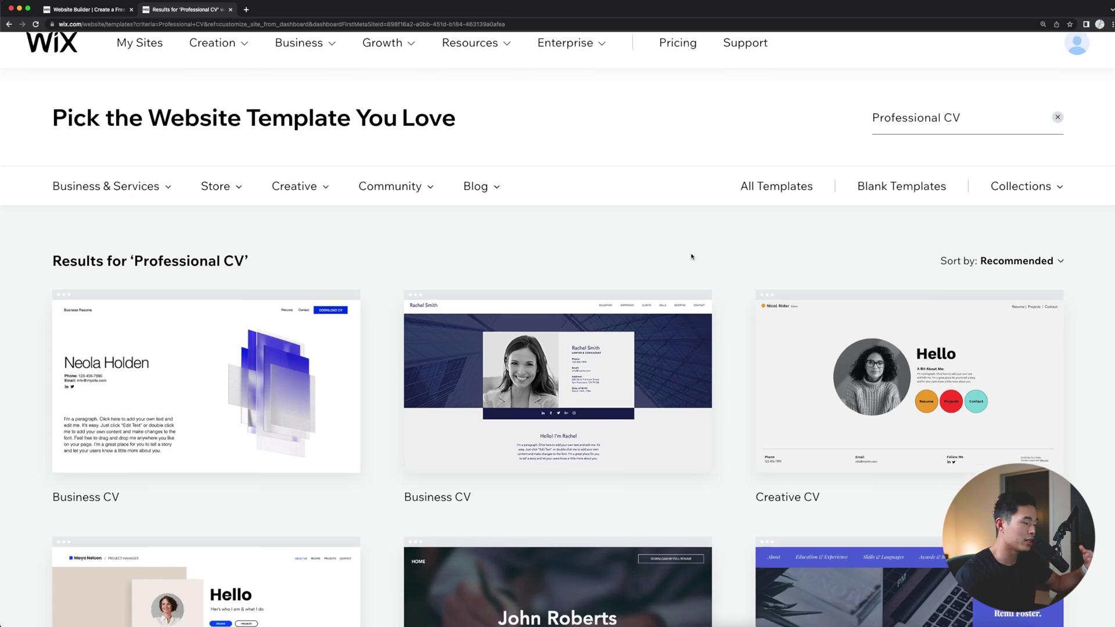
scroll(687, 271, down, 5)
mouse_move(762, 194)
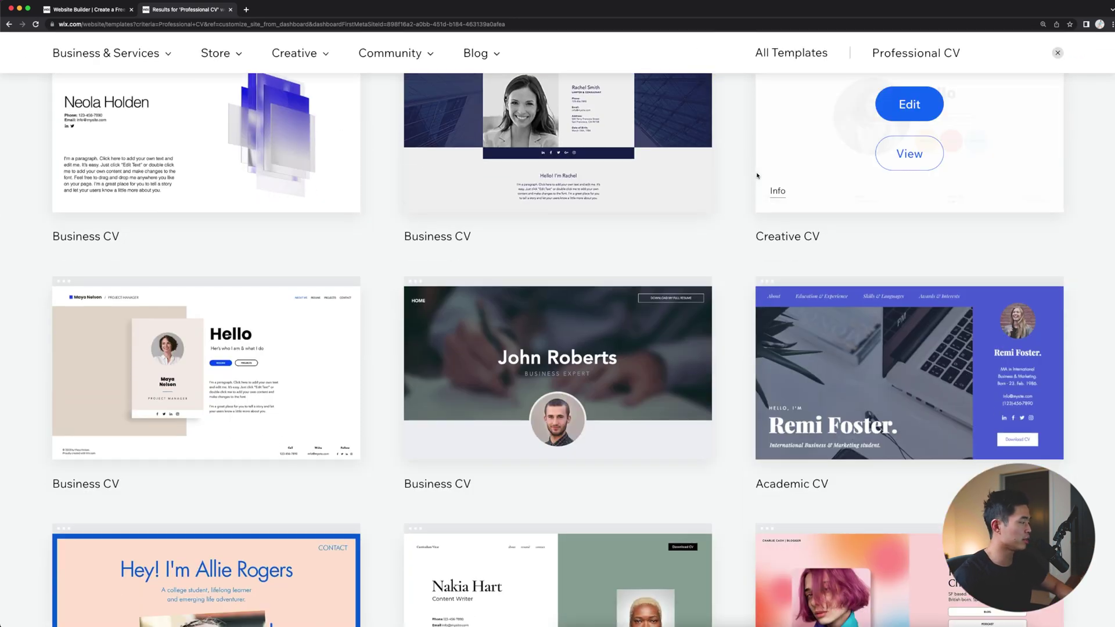
scroll(759, 197, down, 2)
scroll(736, 228, down, 6)
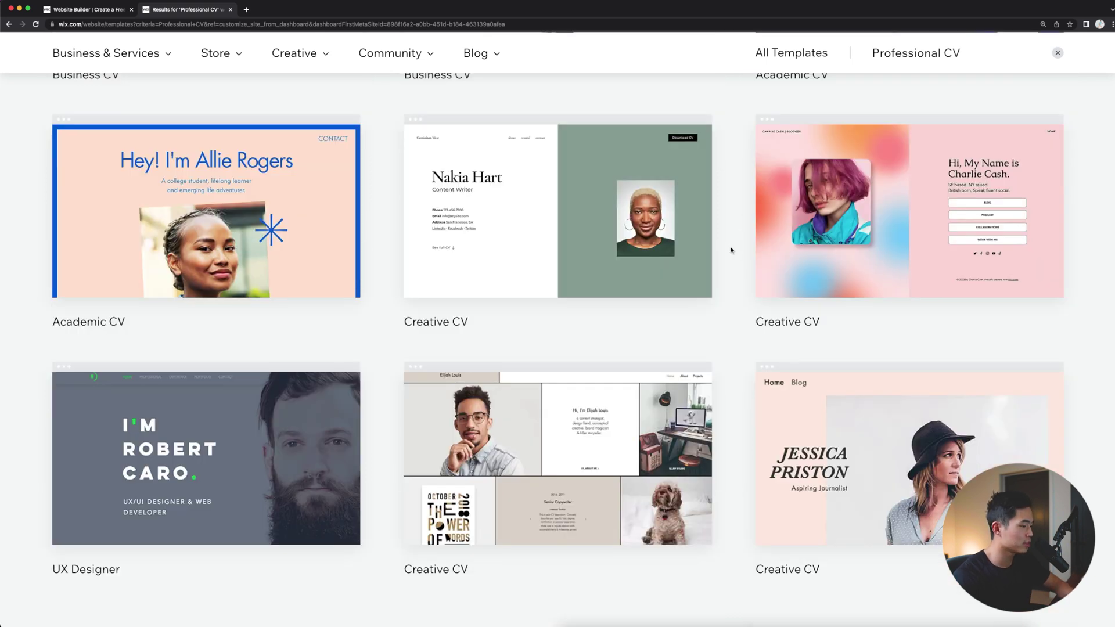
mouse_move(765, 476)
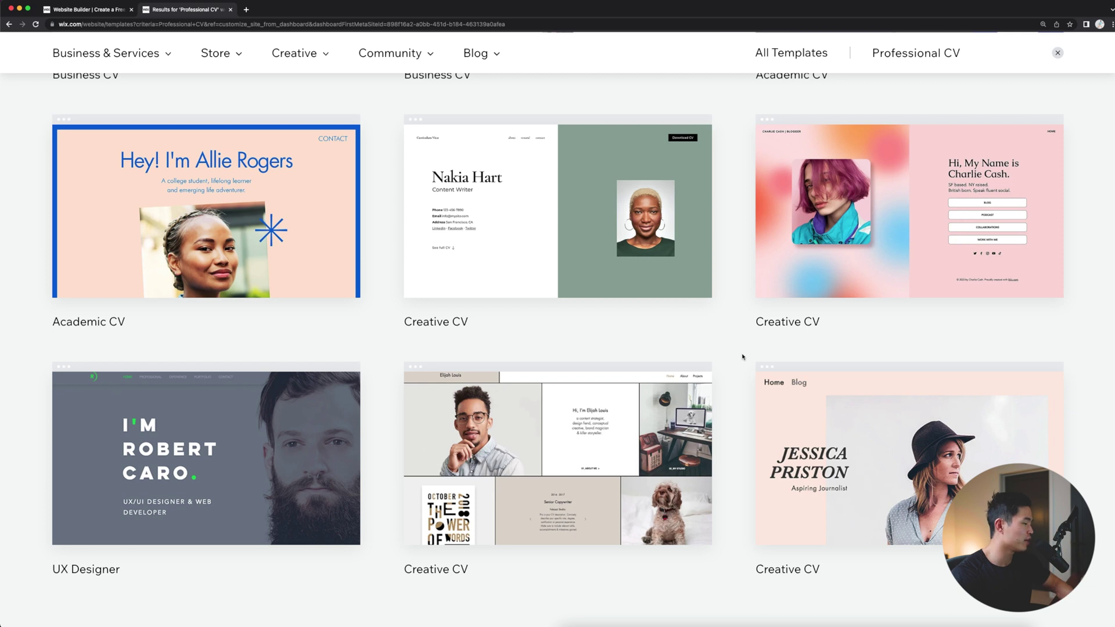
scroll(743, 361, down, 2)
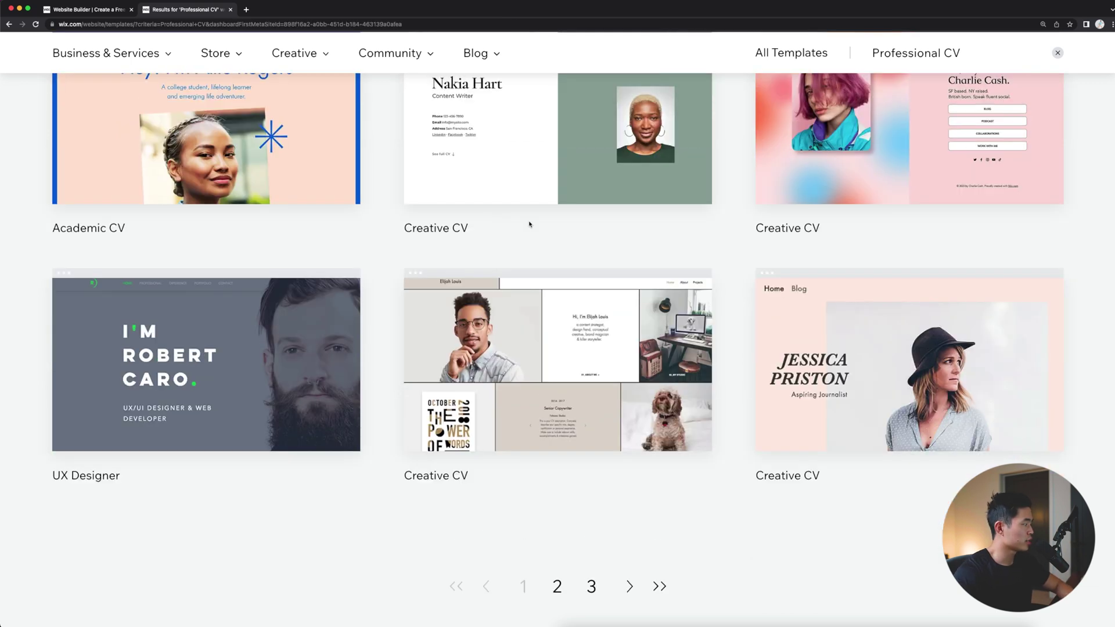
mouse_move(1018, 427)
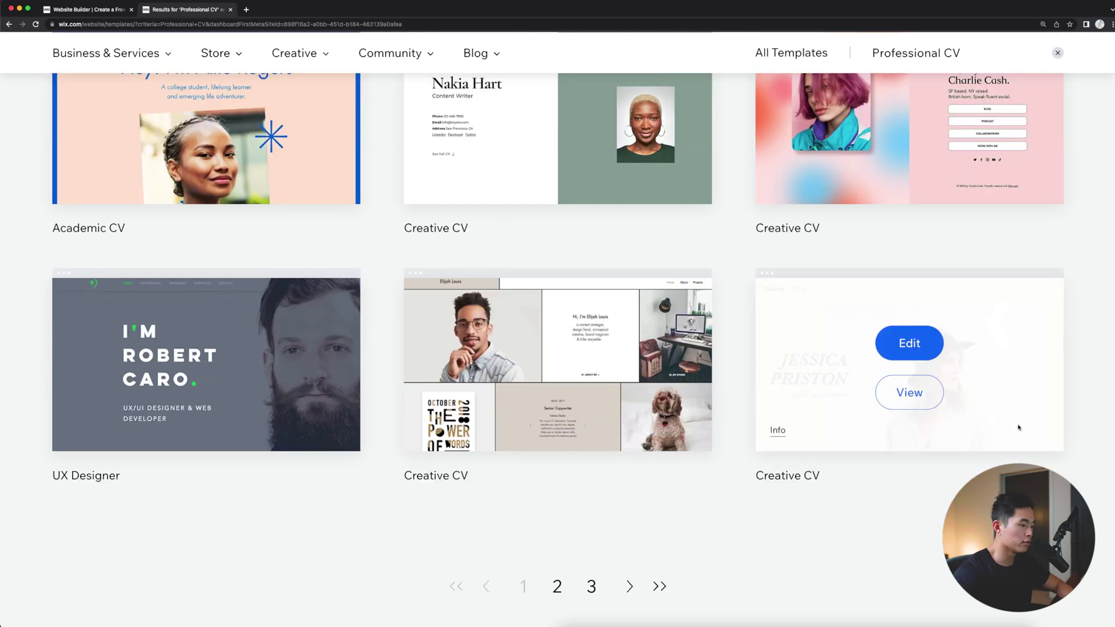
click(939, 395)
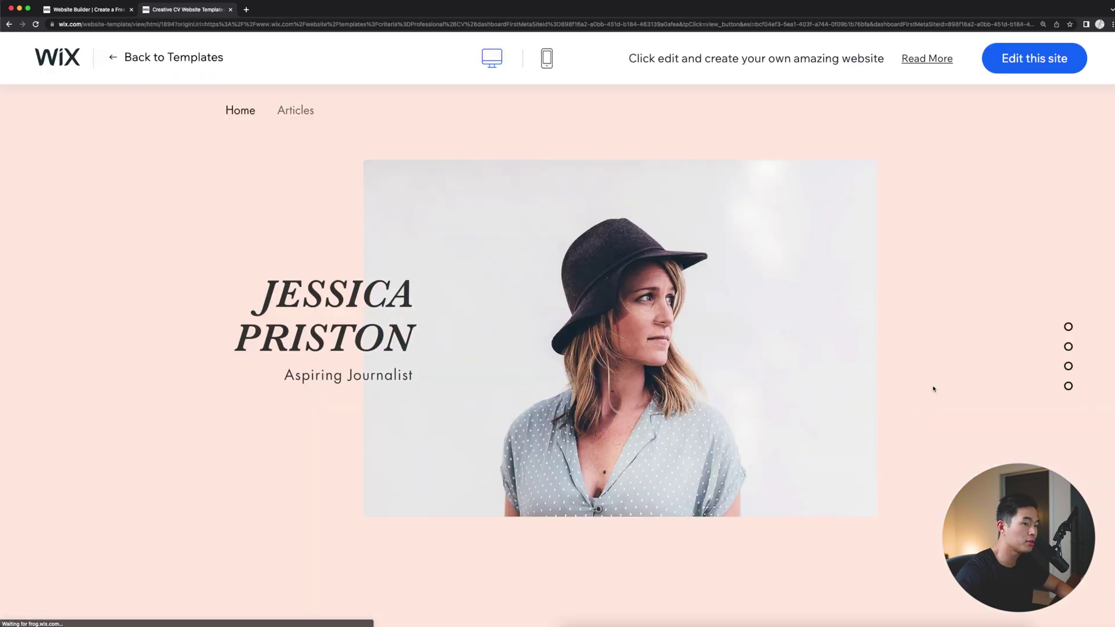
Step: Load the Aspiring Journalist Creative CV template into the Wix Editor
scroll(933, 389, down, 15)
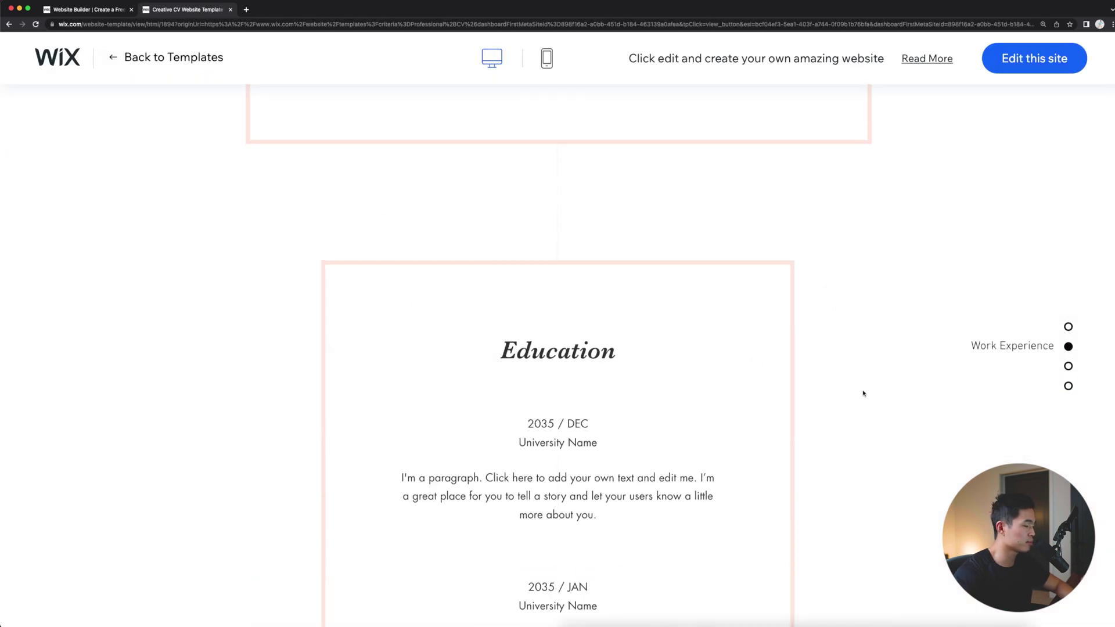
scroll(864, 393, up, 15)
click(1033, 58)
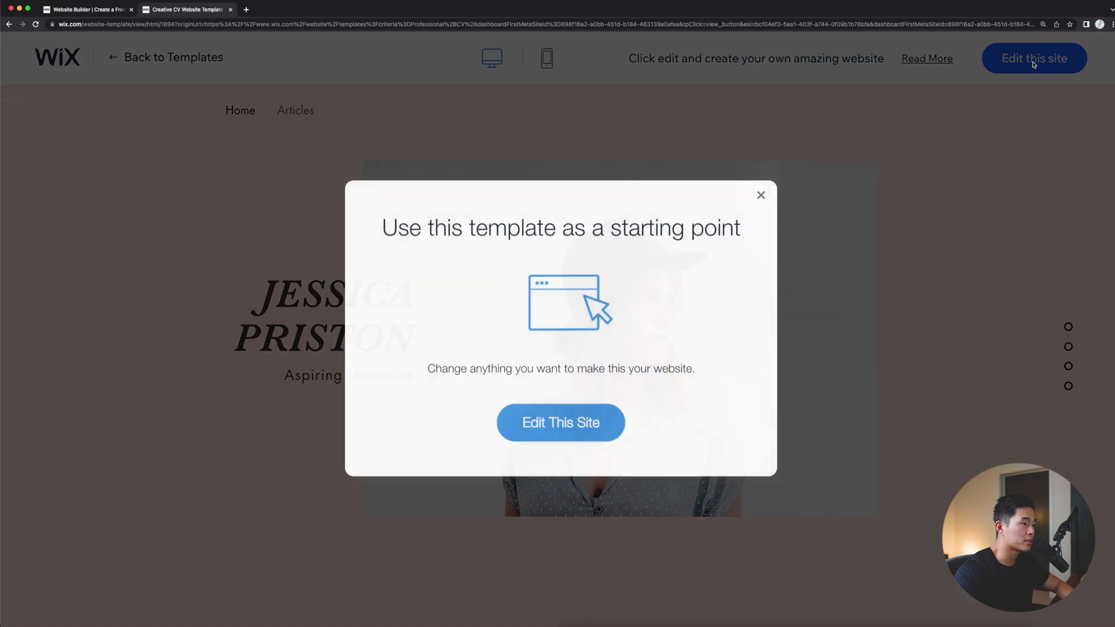
click(586, 423)
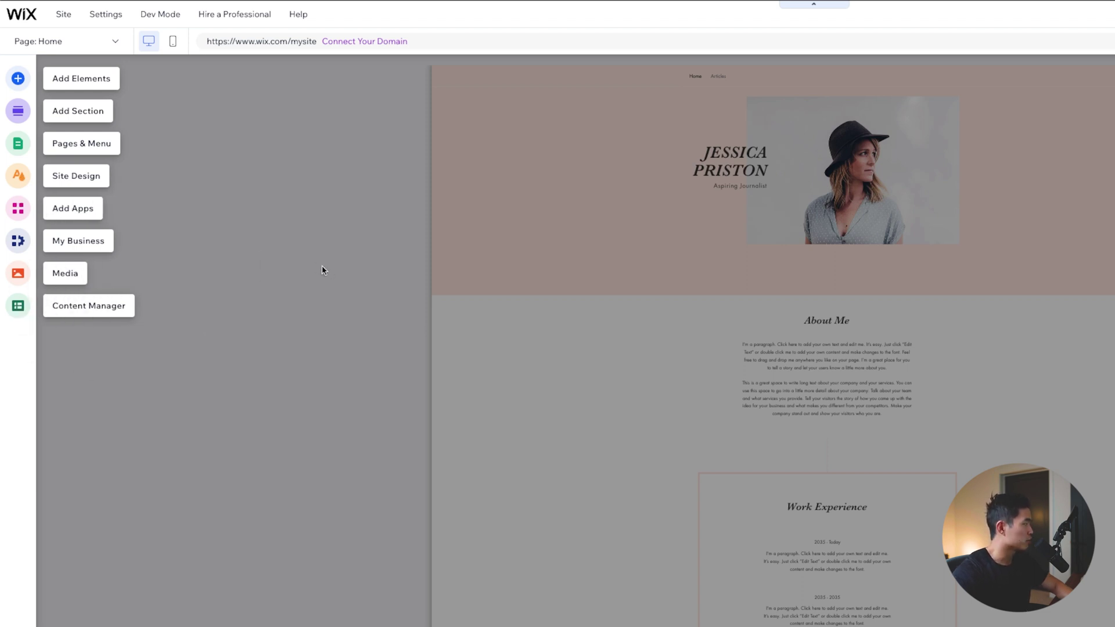
Step: Show the Pages & Menu panel listing Home and Articles
click(80, 143)
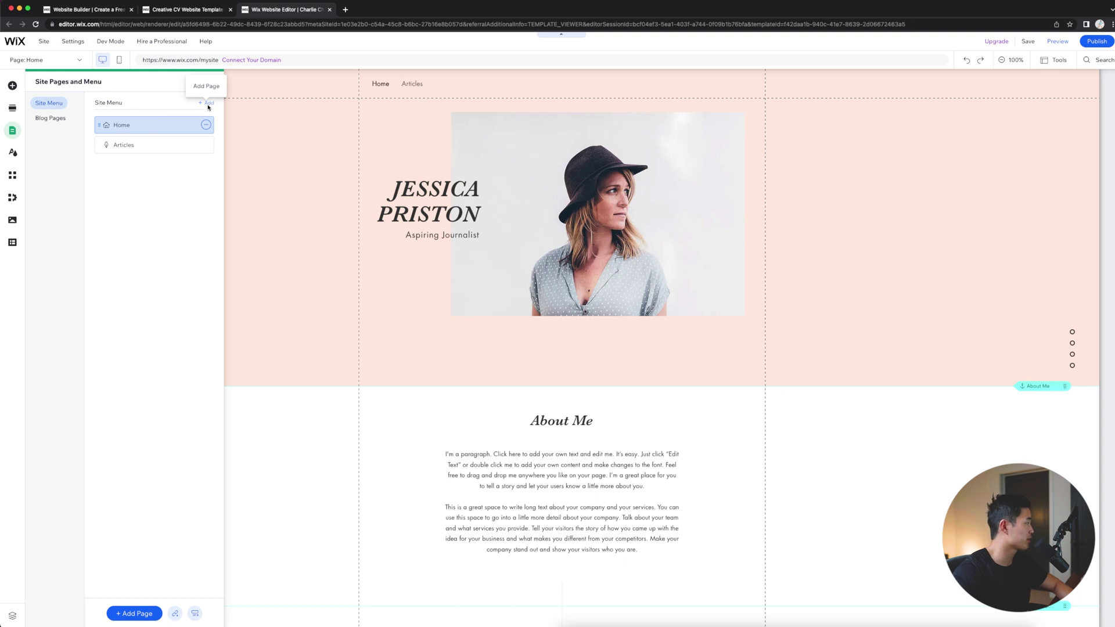
Step: Add a Profile-layout page named 'About Me' below Articles, then return to Home
click(208, 105)
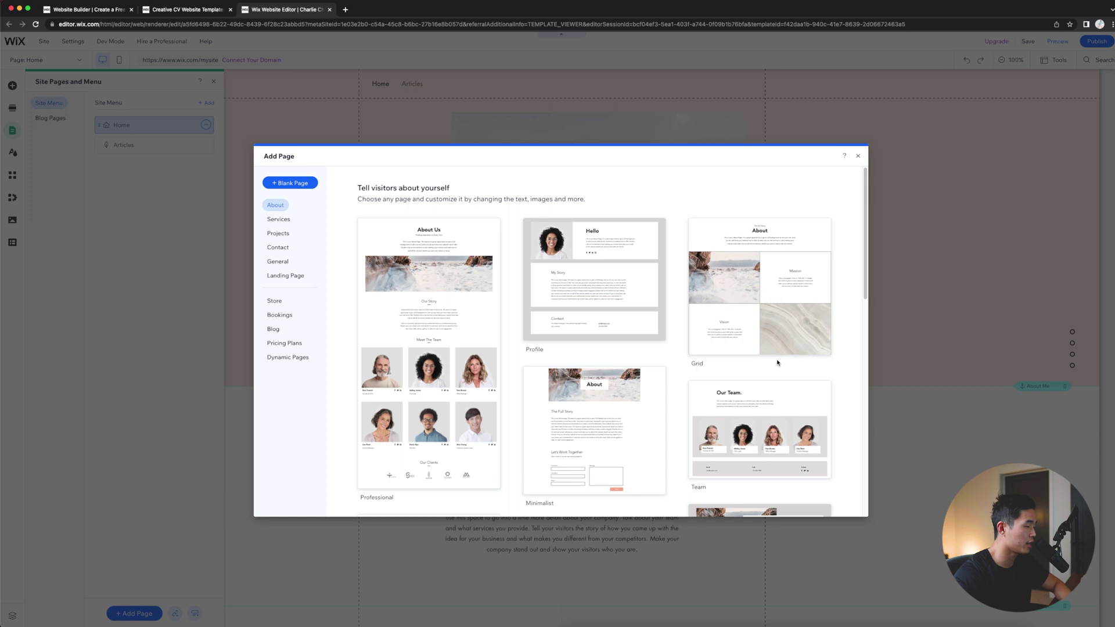
click(592, 268)
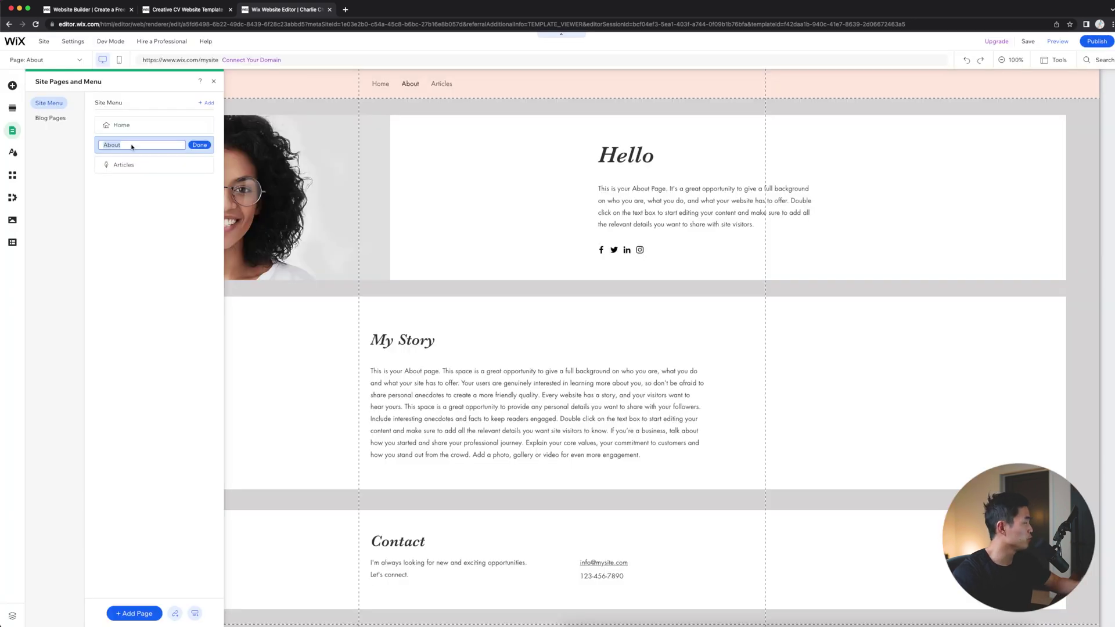
click(134, 149)
text(Me)
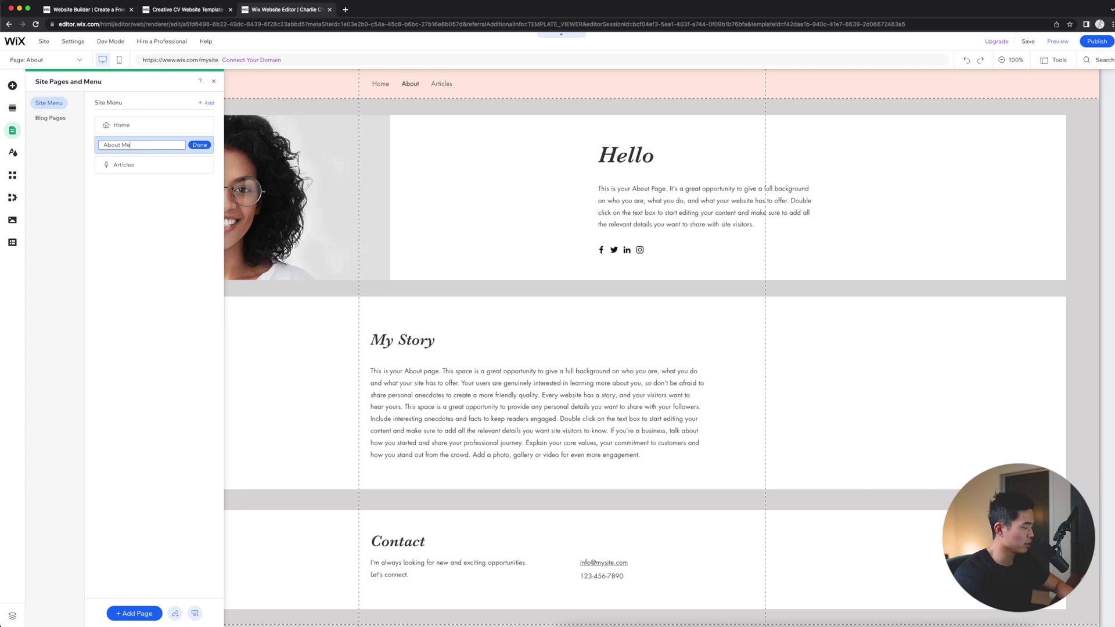
click(200, 144)
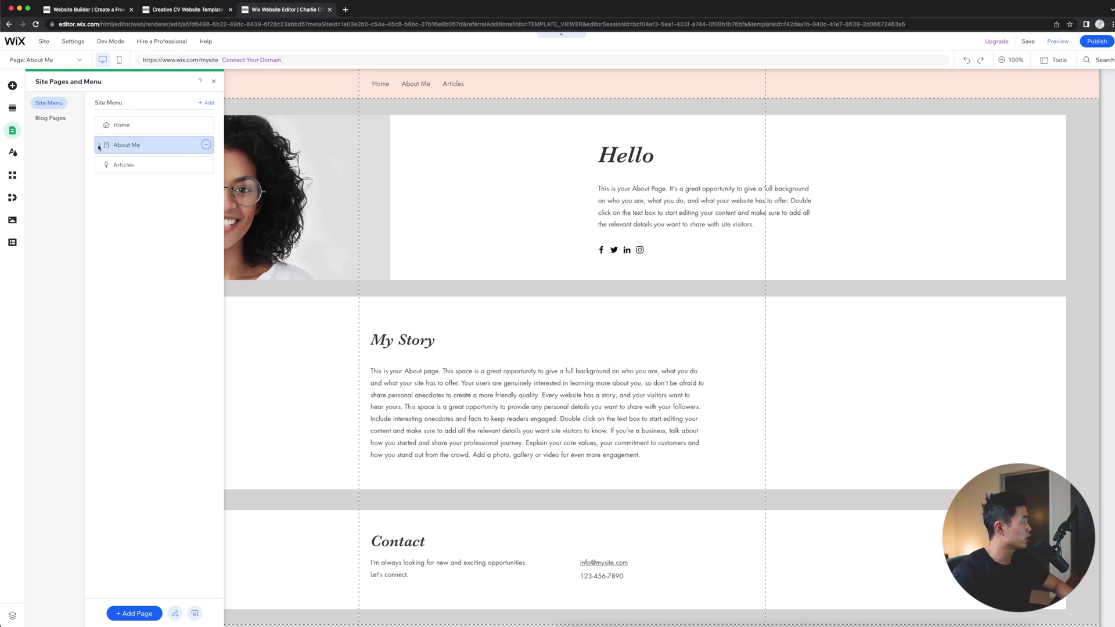
drag(100, 146, 95, 160)
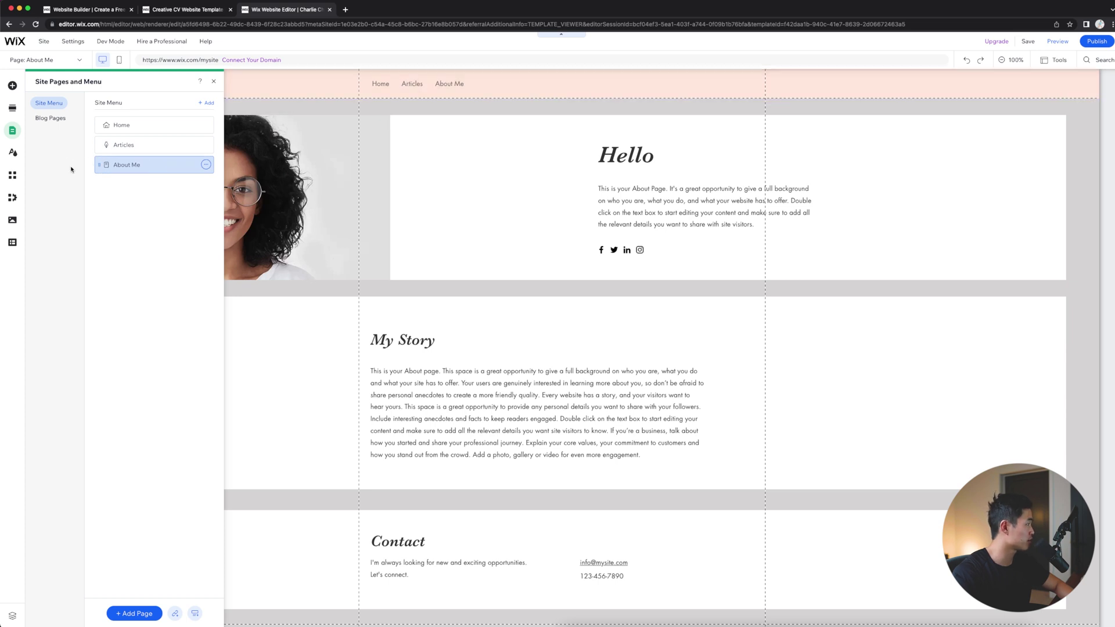
click(205, 165)
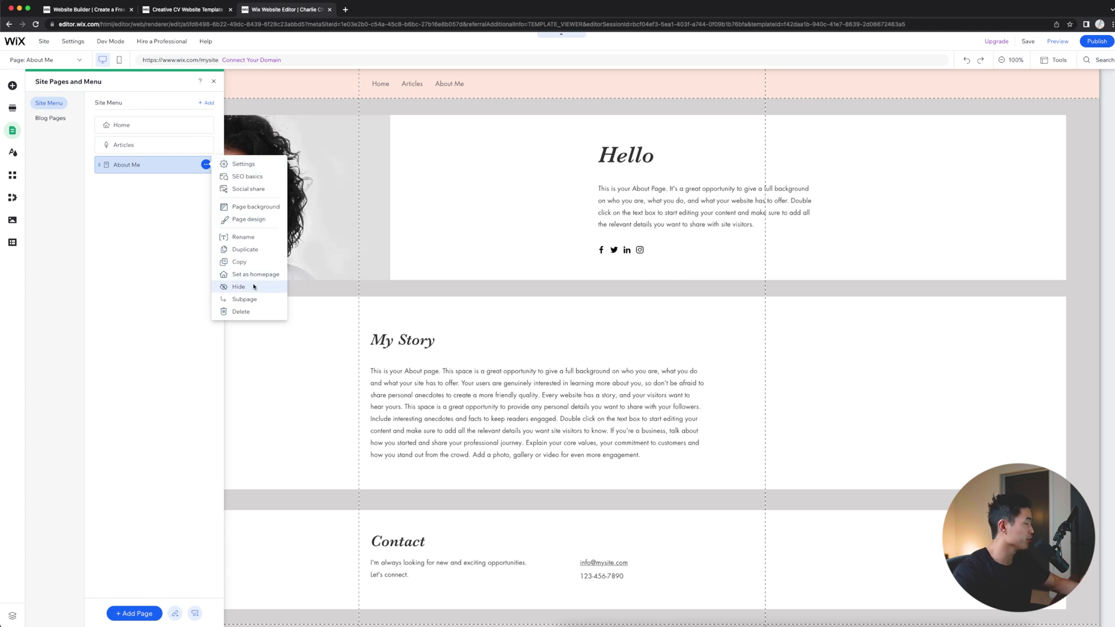
click(160, 192)
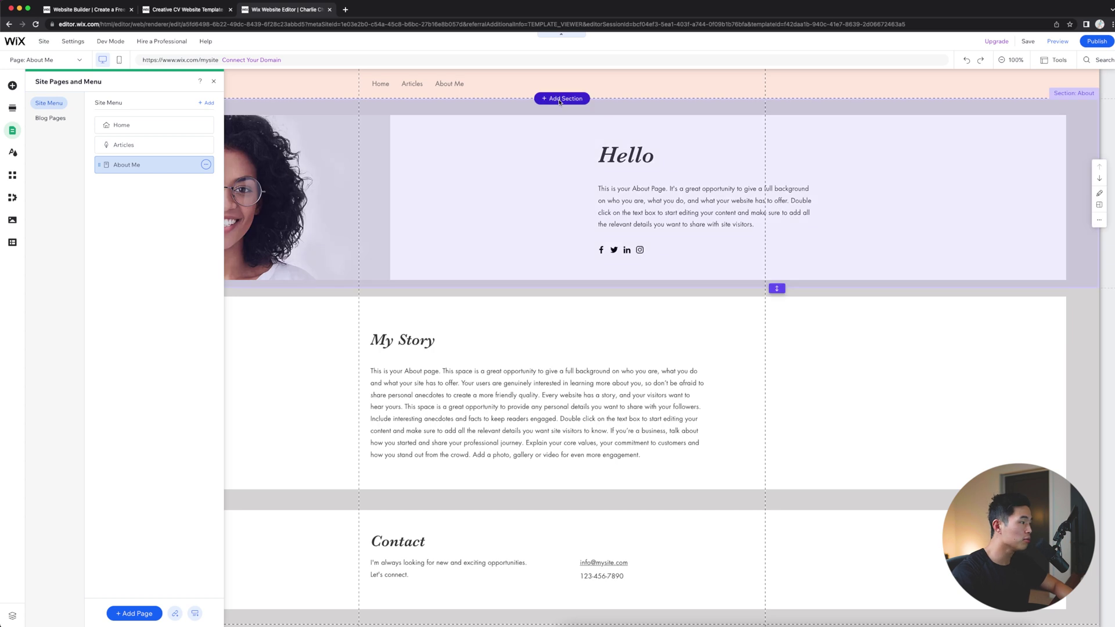
click(381, 84)
Step: Give the Welcome hero section a teal background colour
click(273, 107)
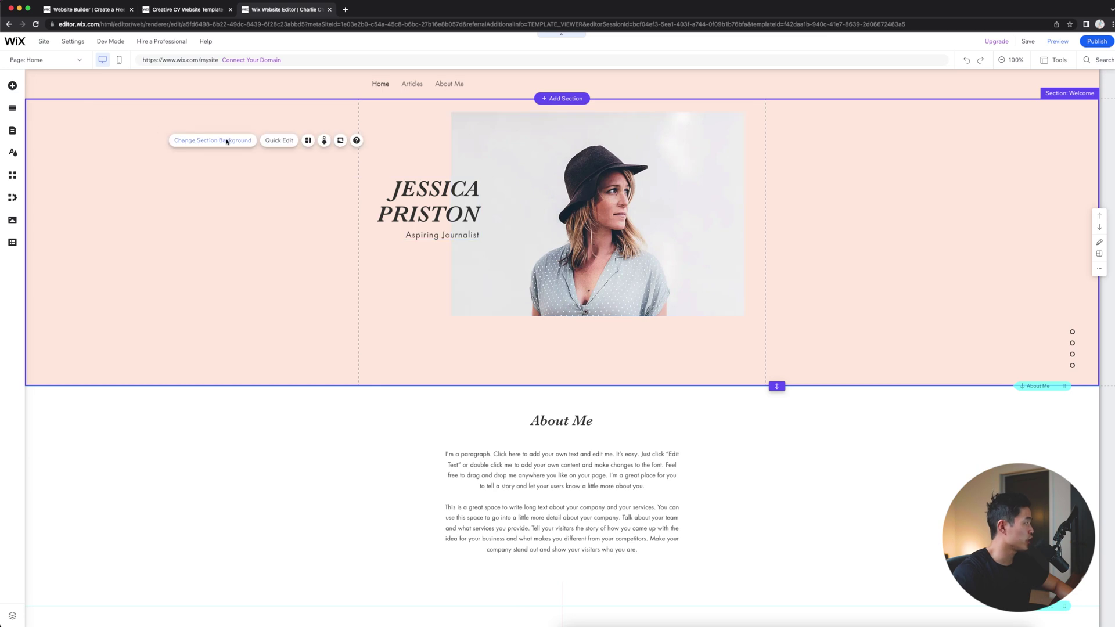
click(226, 141)
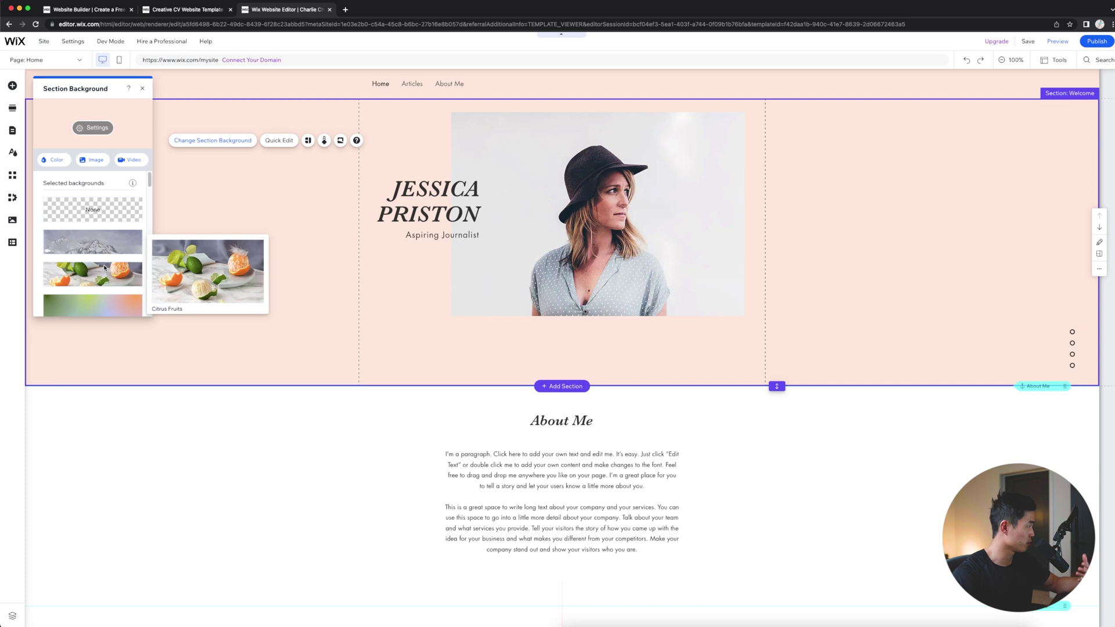
click(58, 162)
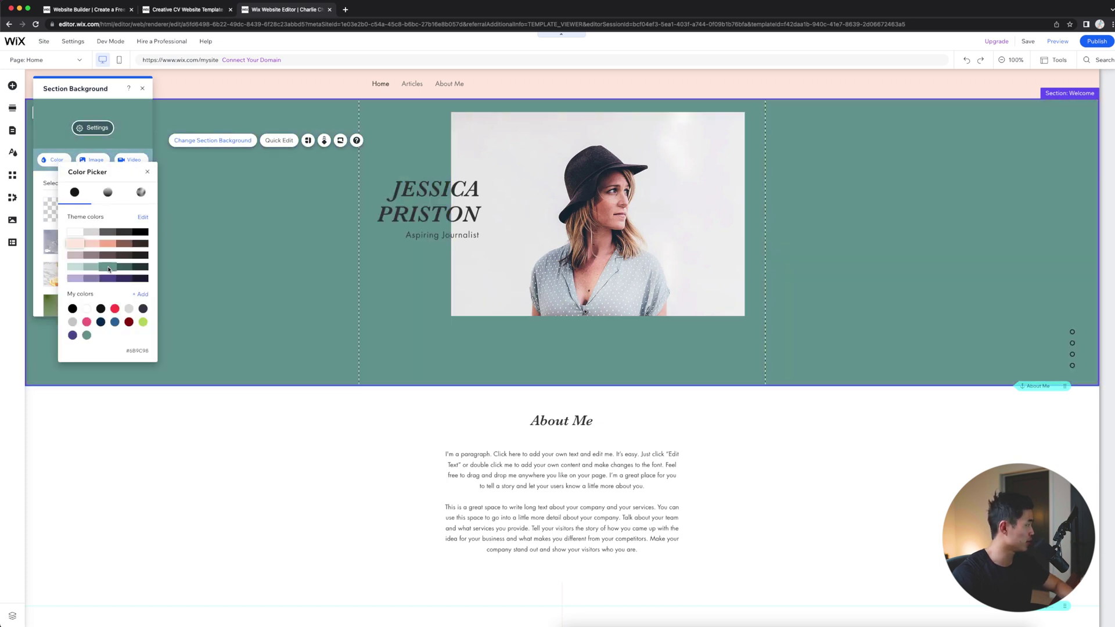
click(108, 268)
click(444, 196)
Step: Replace the template heading with the site owner's name and set its font size to 84
click(444, 196)
click(444, 214)
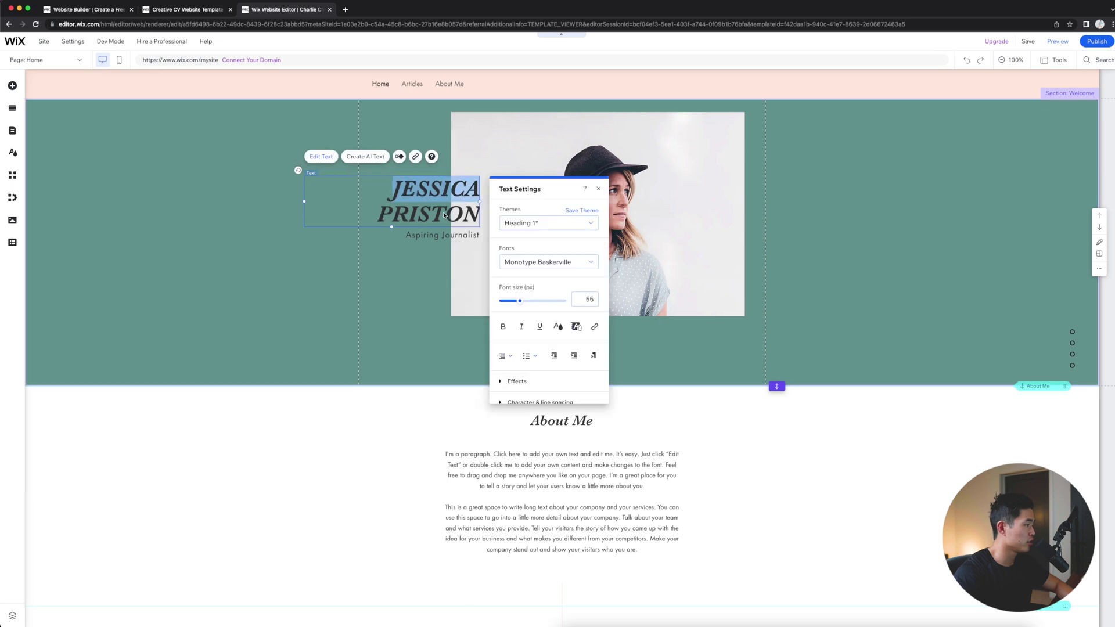
key(ctrl+a)
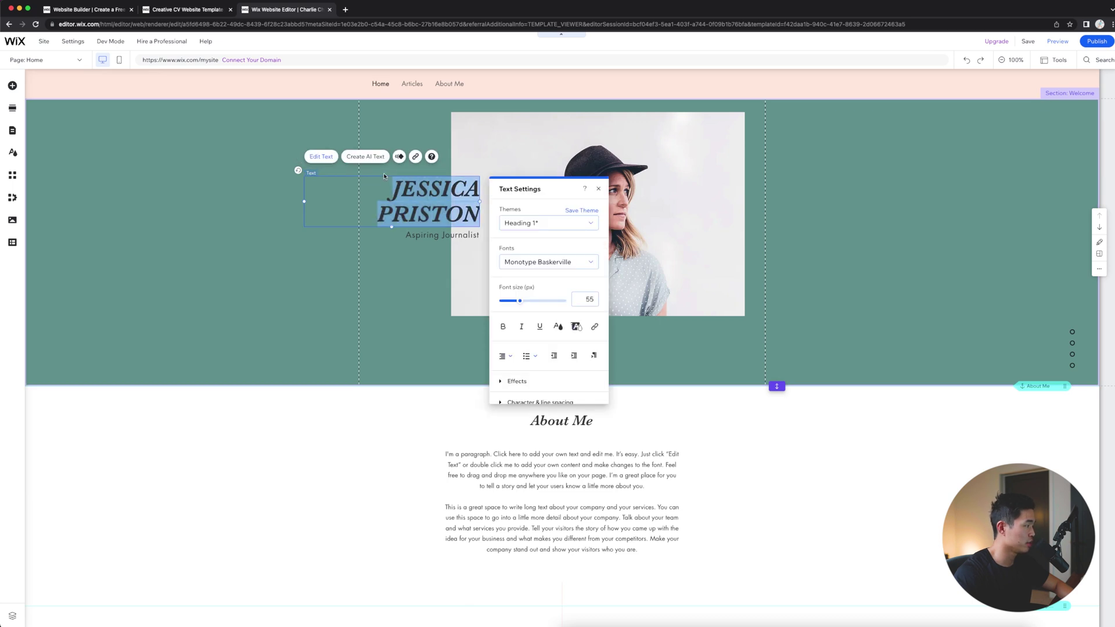
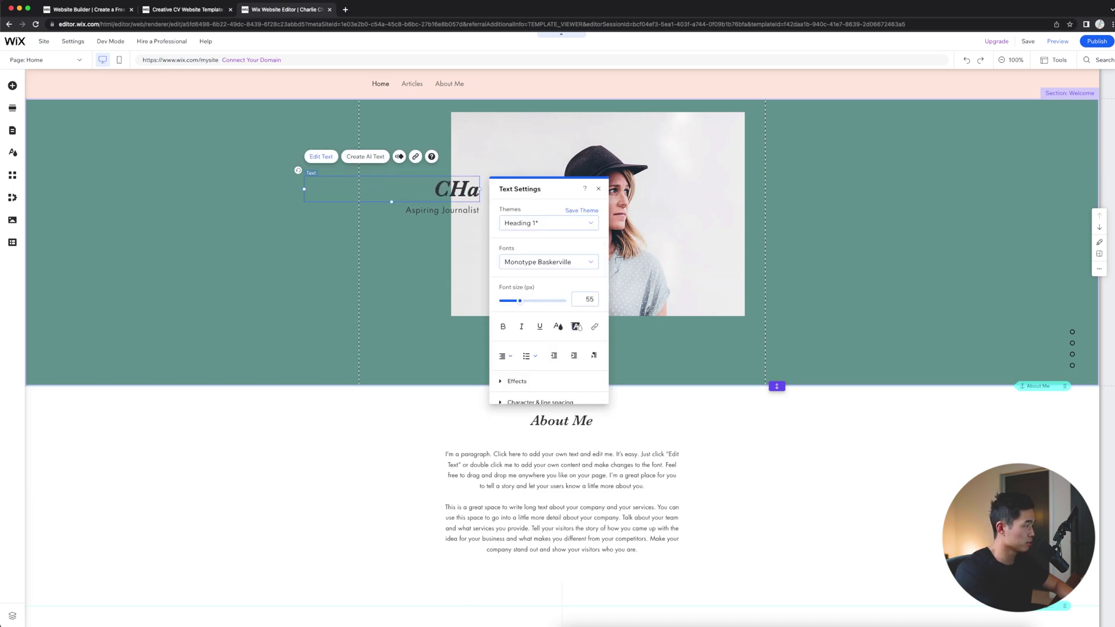
key(ctrl+a)
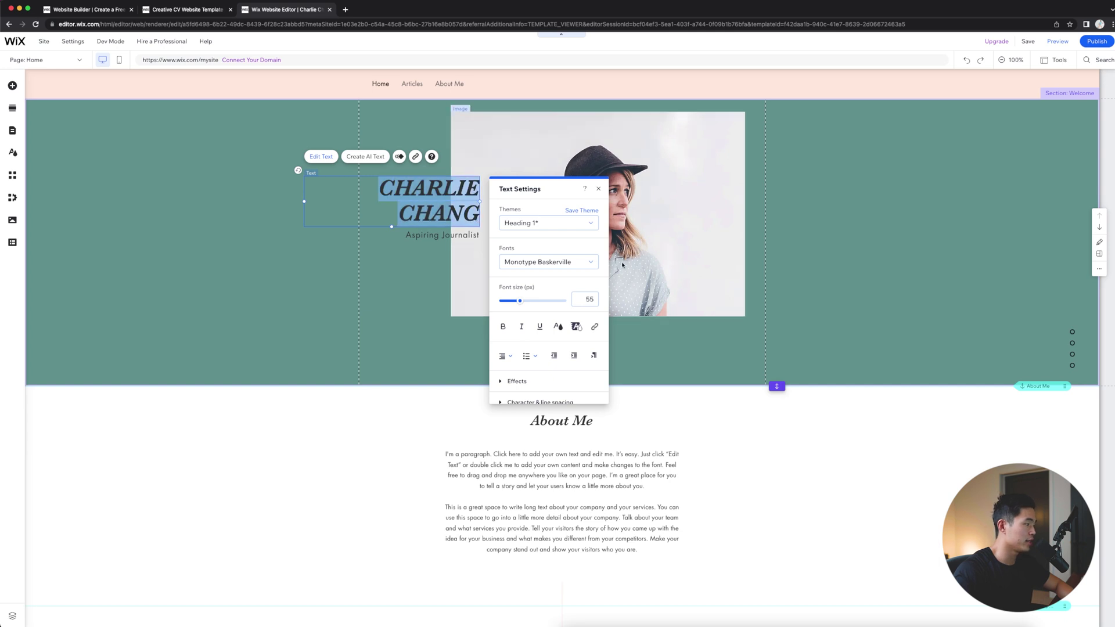
drag(519, 300, 530, 302)
click(503, 326)
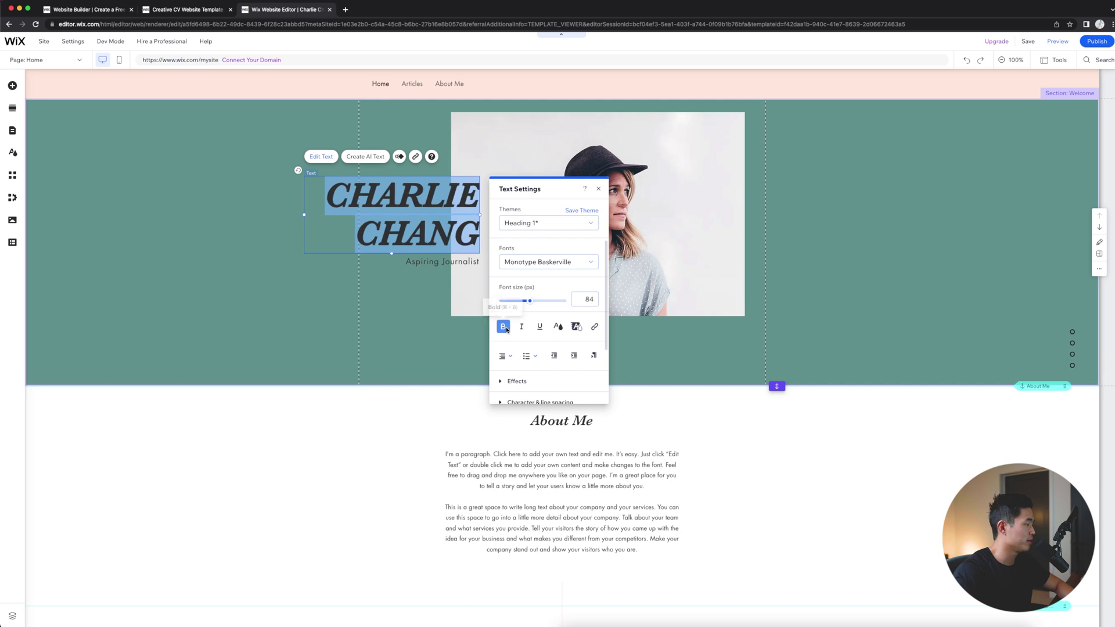
click(505, 328)
click(503, 240)
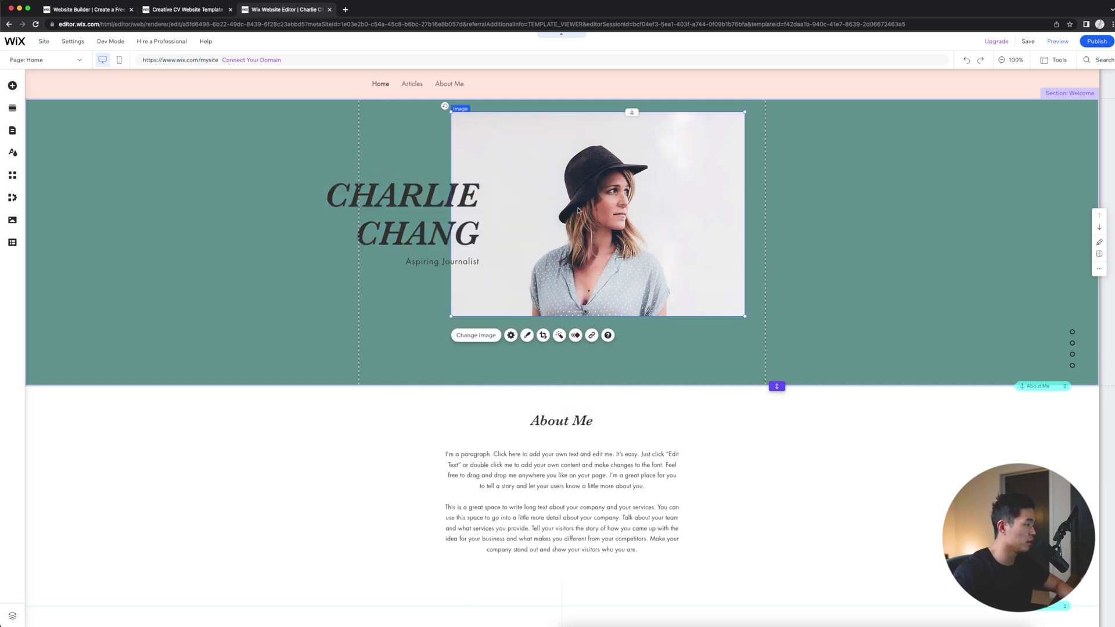
Step: Upload the owner's photo seated at a table and use it as the hero image
click(477, 335)
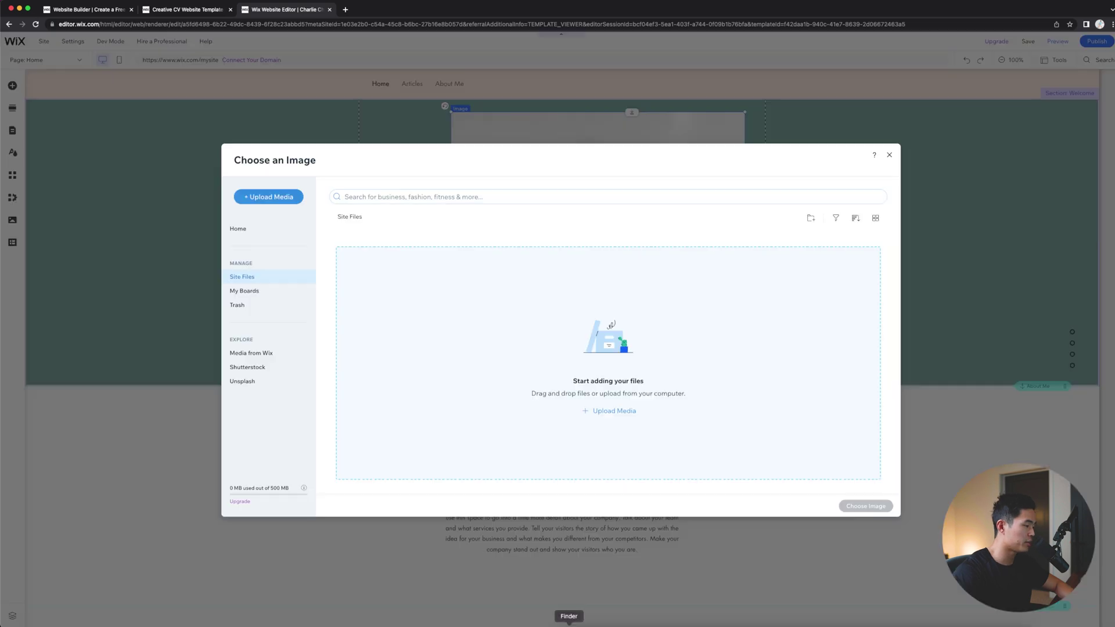
click(568, 617)
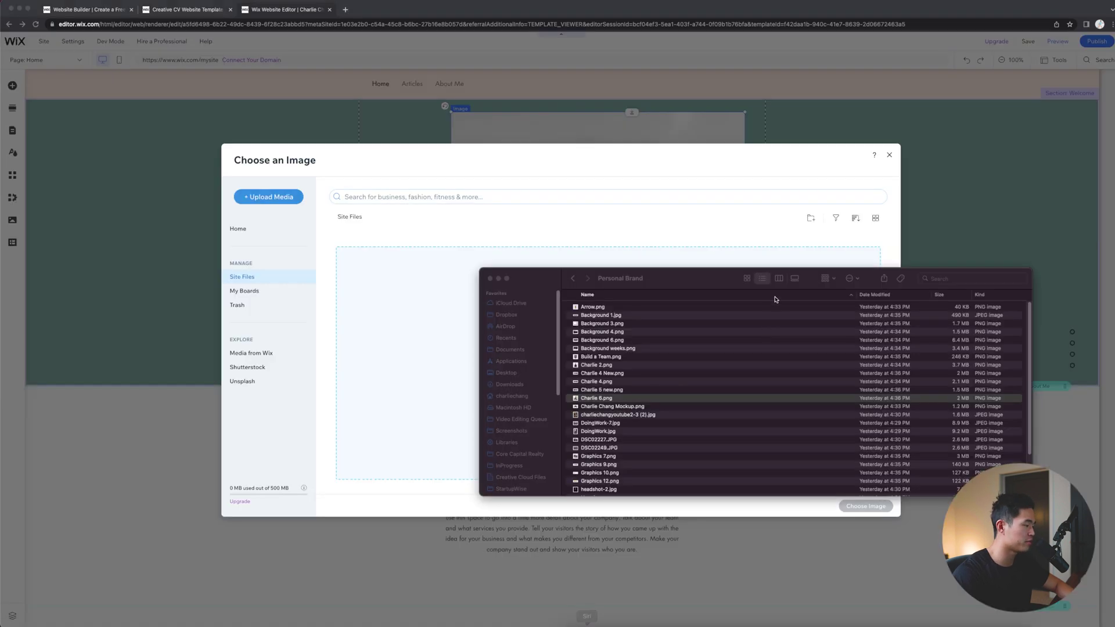
key(Down)
key(Down)
key(space)
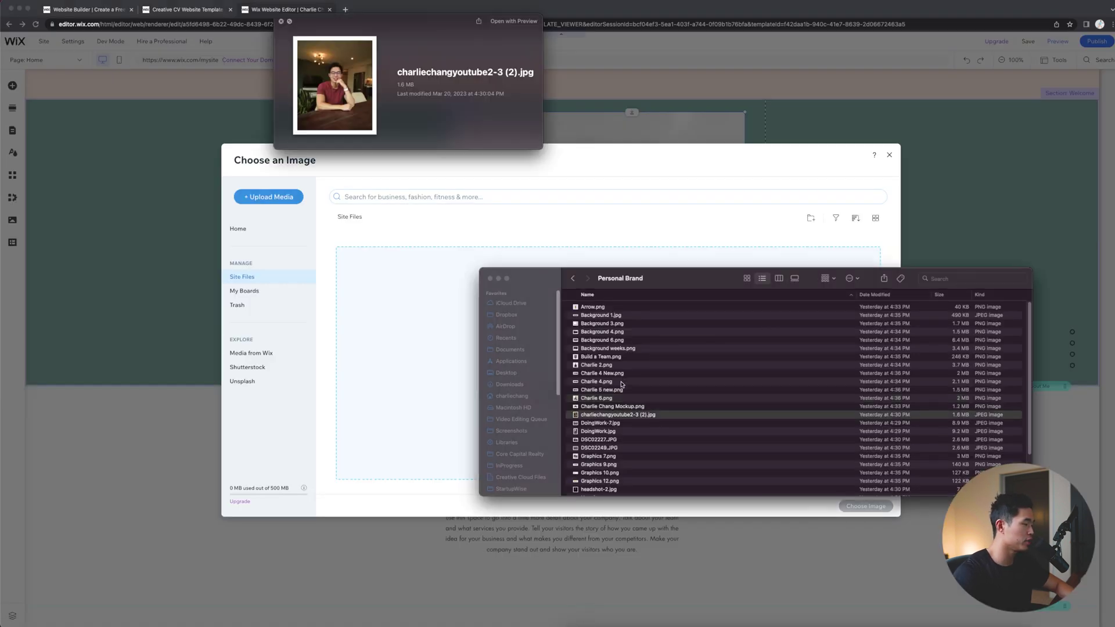
key(space)
drag(684, 413, 436, 357)
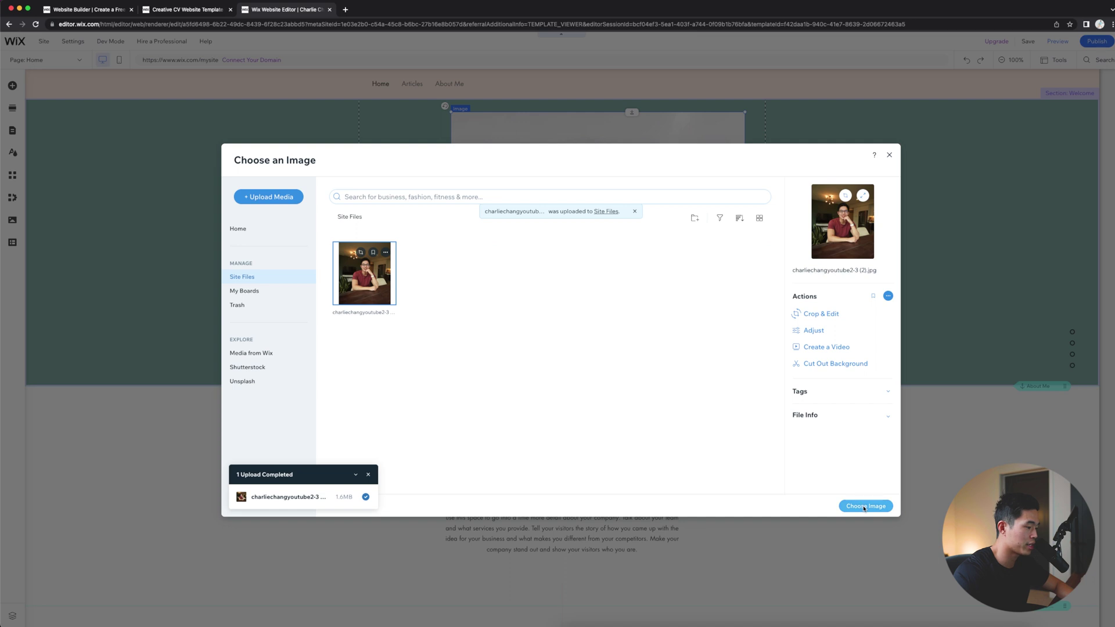
click(864, 506)
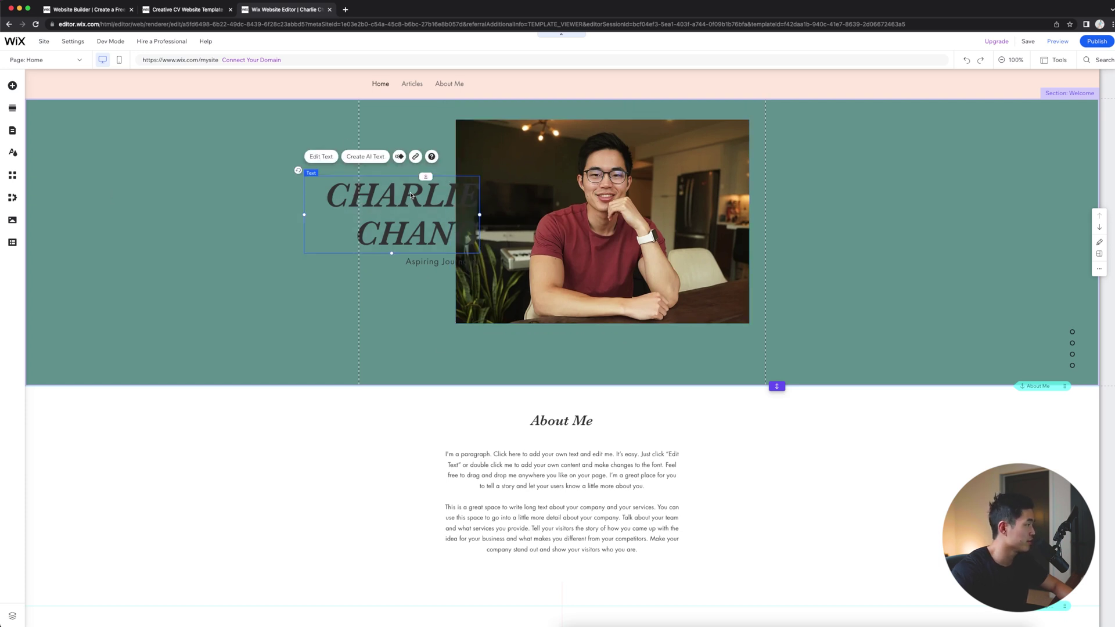
Step: Resize the hero photo into a tall portrait frame and shift the name heading right
click(321, 157)
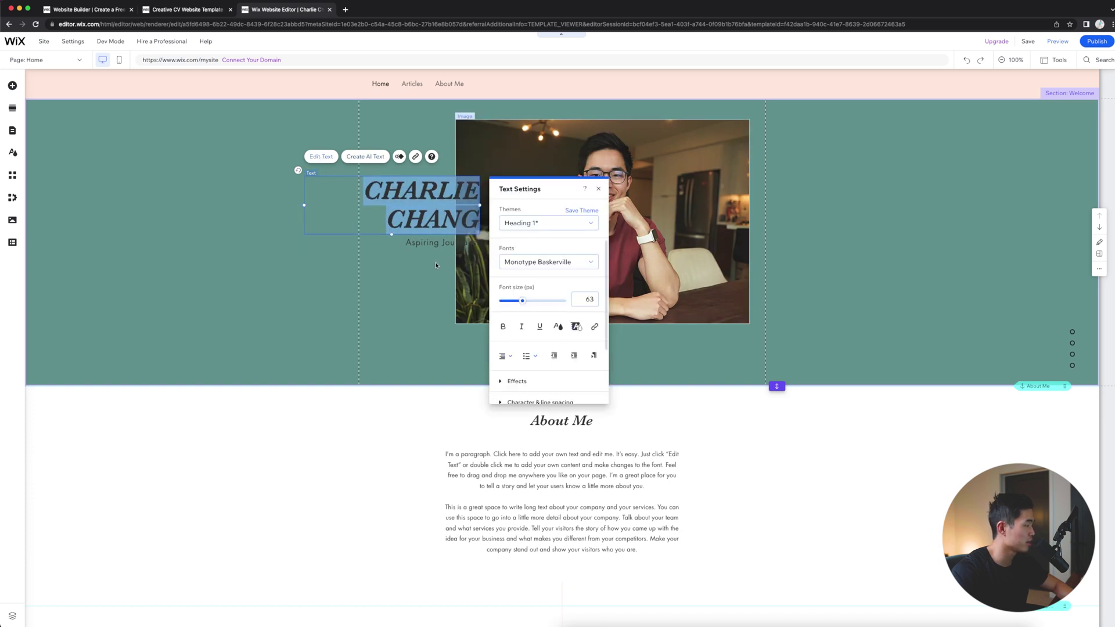
click(461, 128)
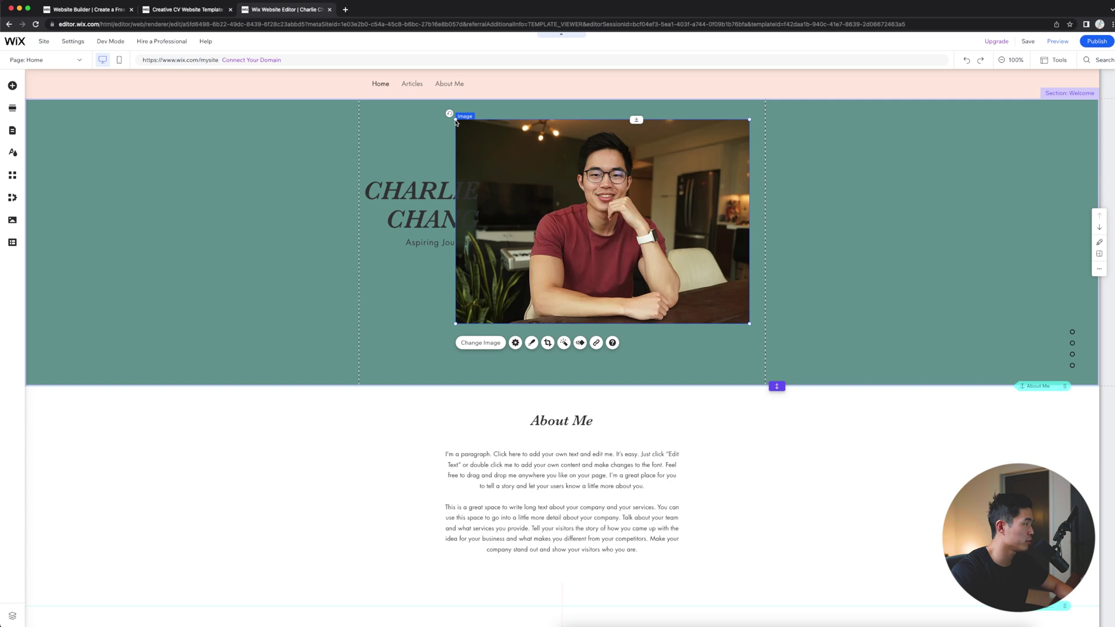
drag(456, 122, 512, 158)
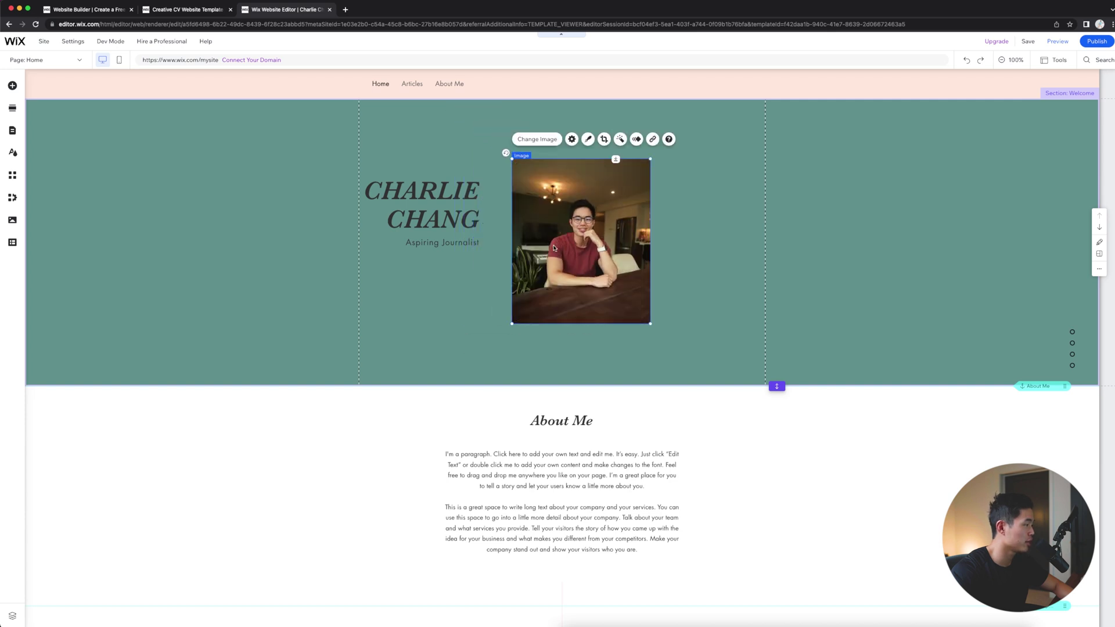
drag(554, 249, 620, 274)
drag(685, 316, 729, 356)
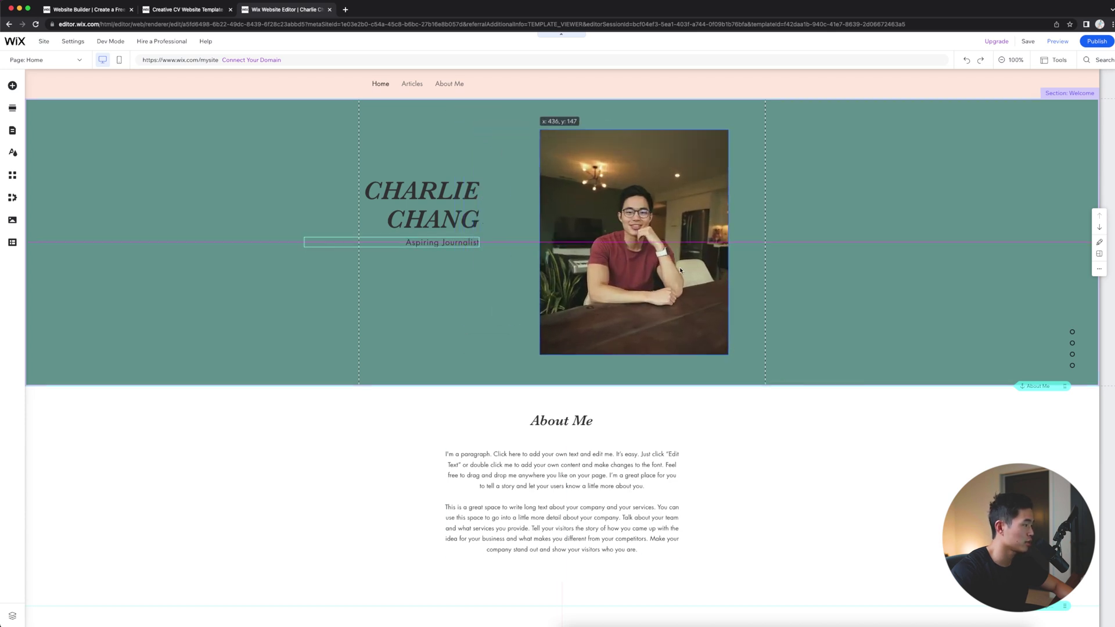
drag(679, 261, 682, 272)
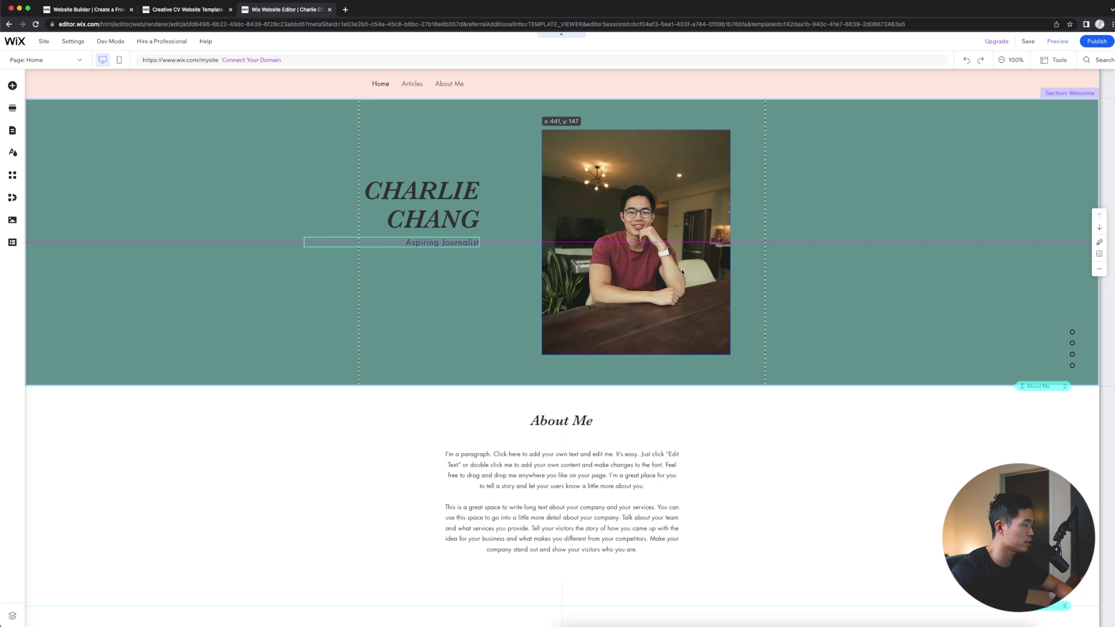
drag(413, 235, 466, 241)
click(465, 279)
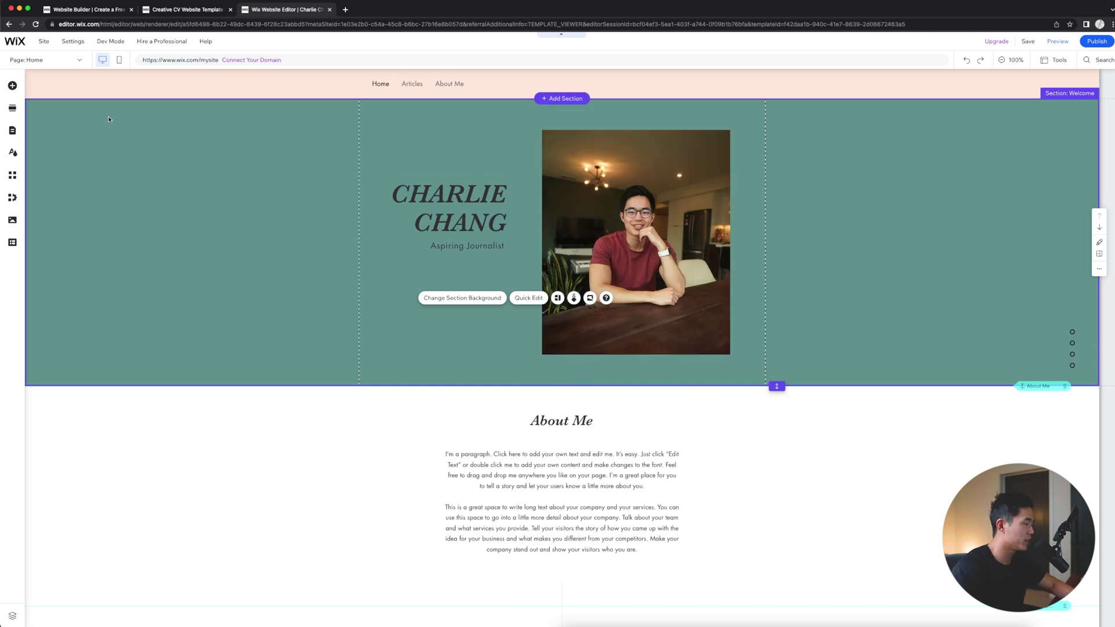
Step: Set an uploaded photo of the speaker holding a camera as the Welcome section background
click(285, 131)
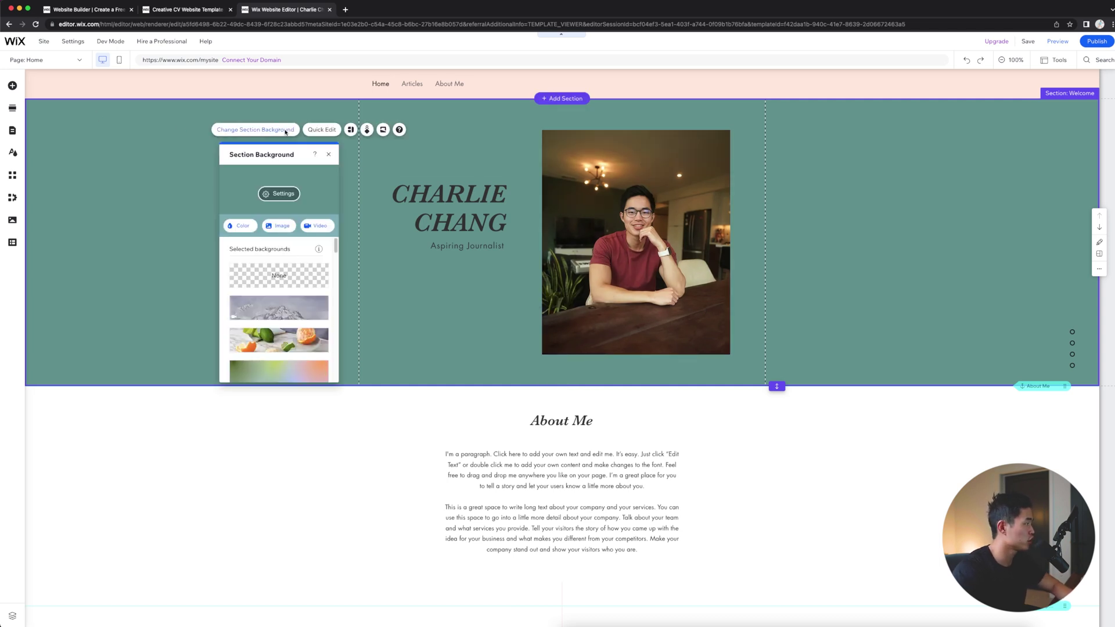
click(279, 225)
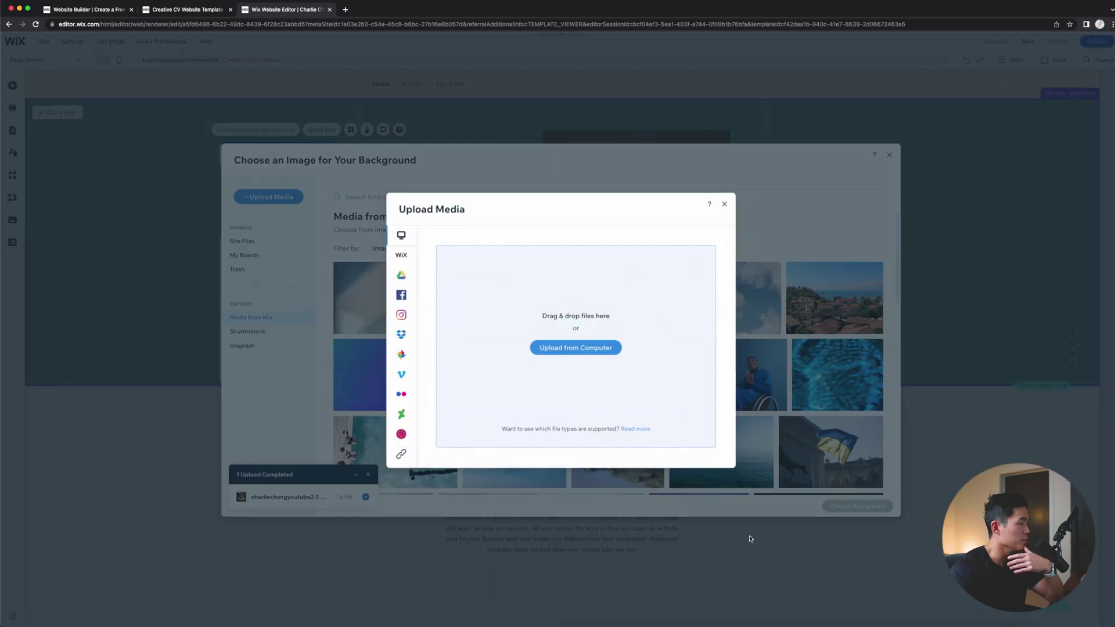
click(610, 348)
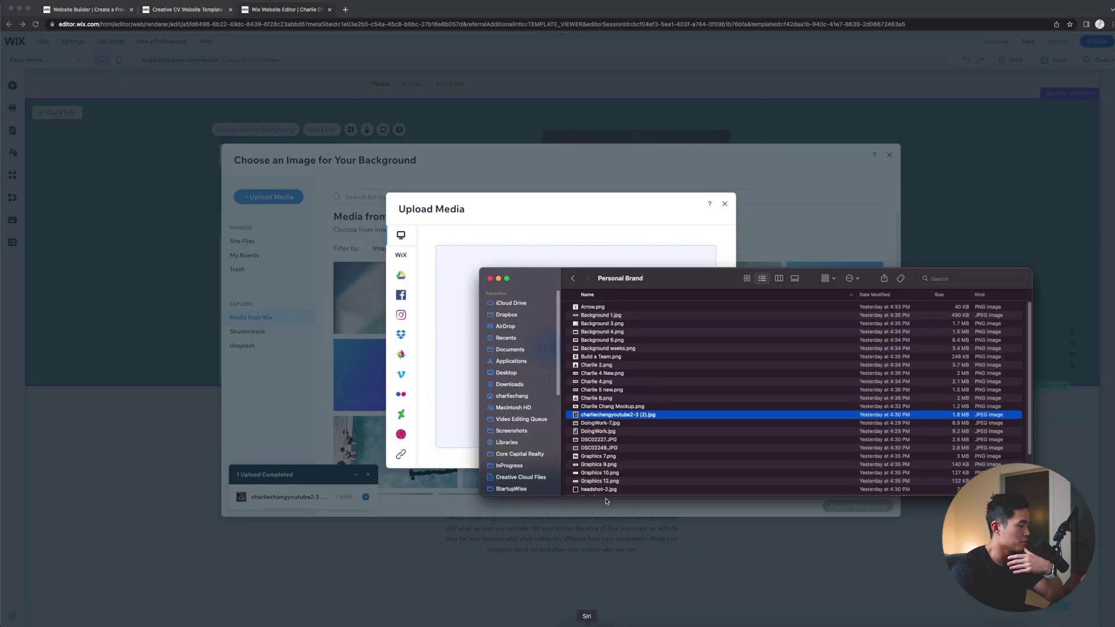
click(598, 398)
key(Up)
key(Up)
key(Up)
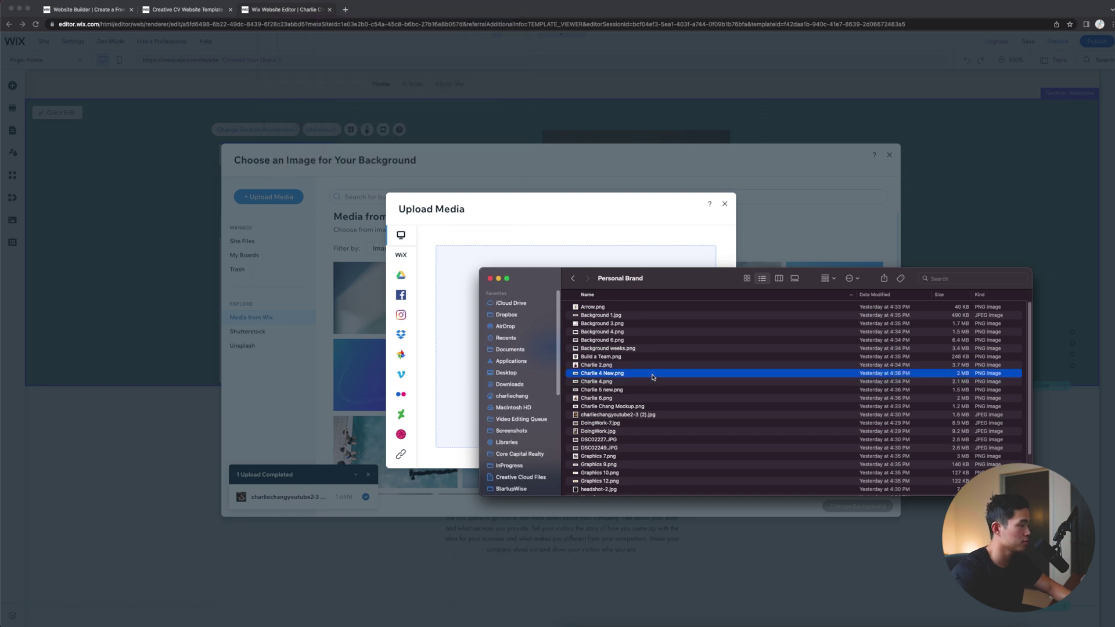
key(Return)
click(858, 505)
click(324, 231)
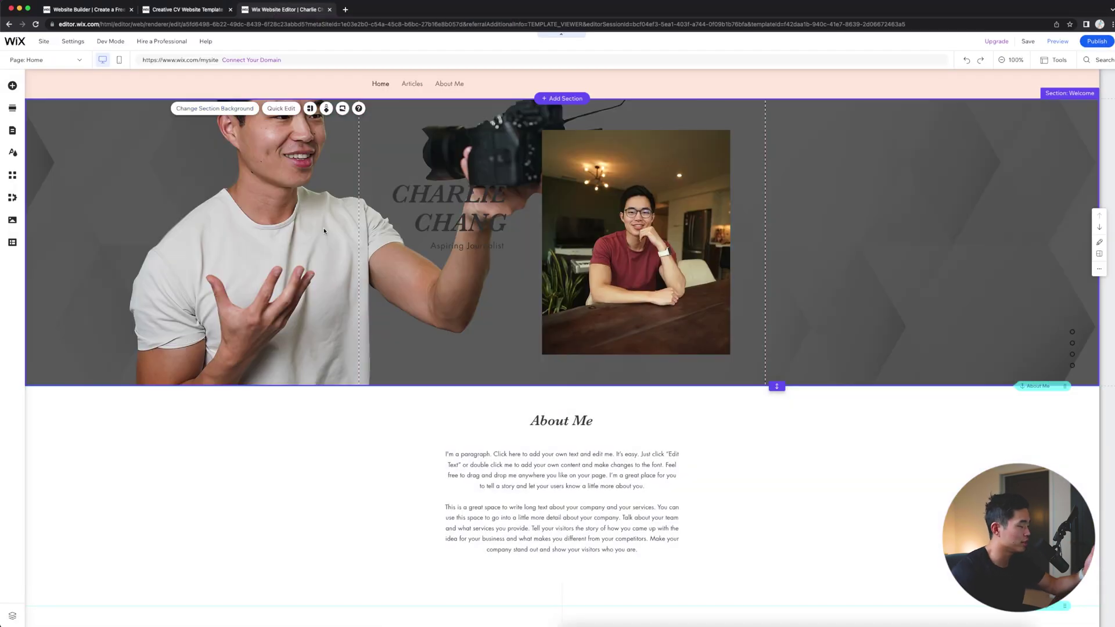
Step: Anchor the section's background image to the bottom centre
click(255, 113)
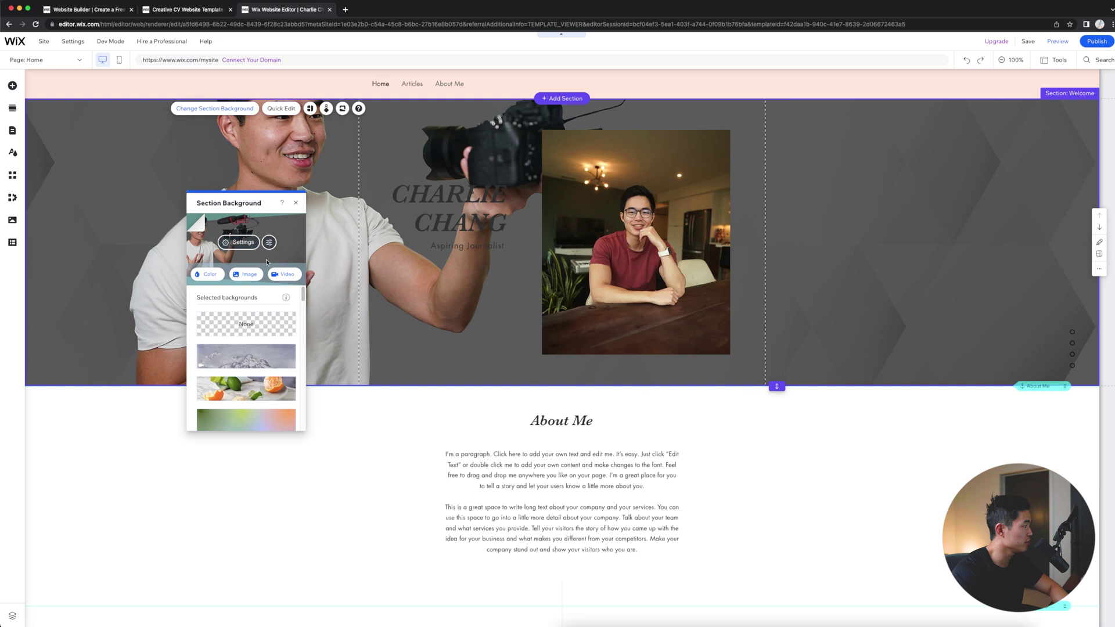
click(239, 242)
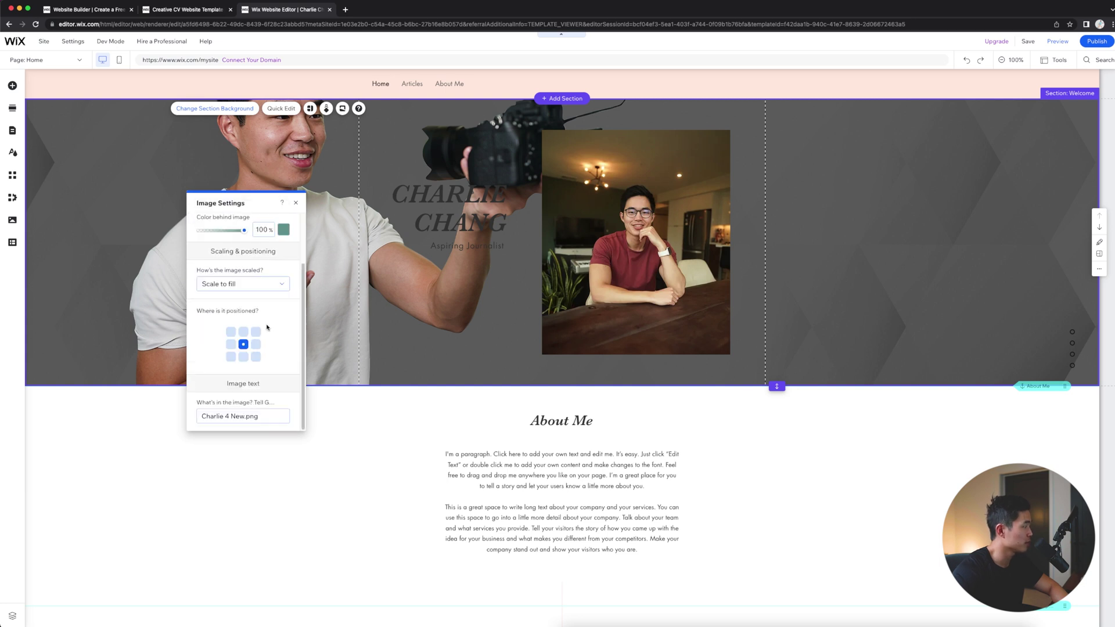
click(243, 357)
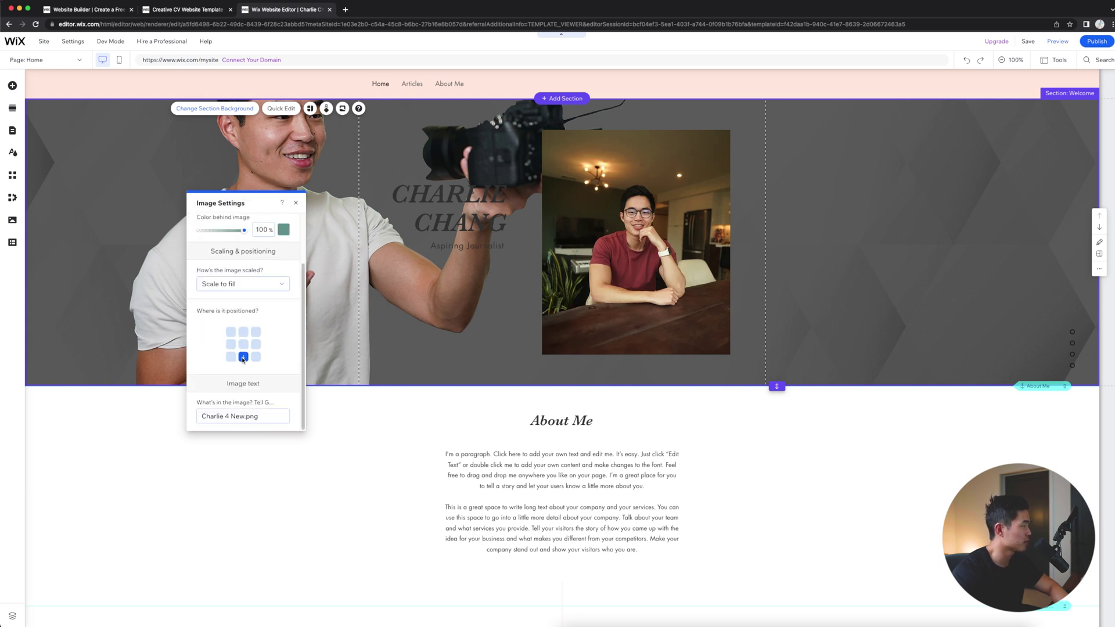
click(467, 210)
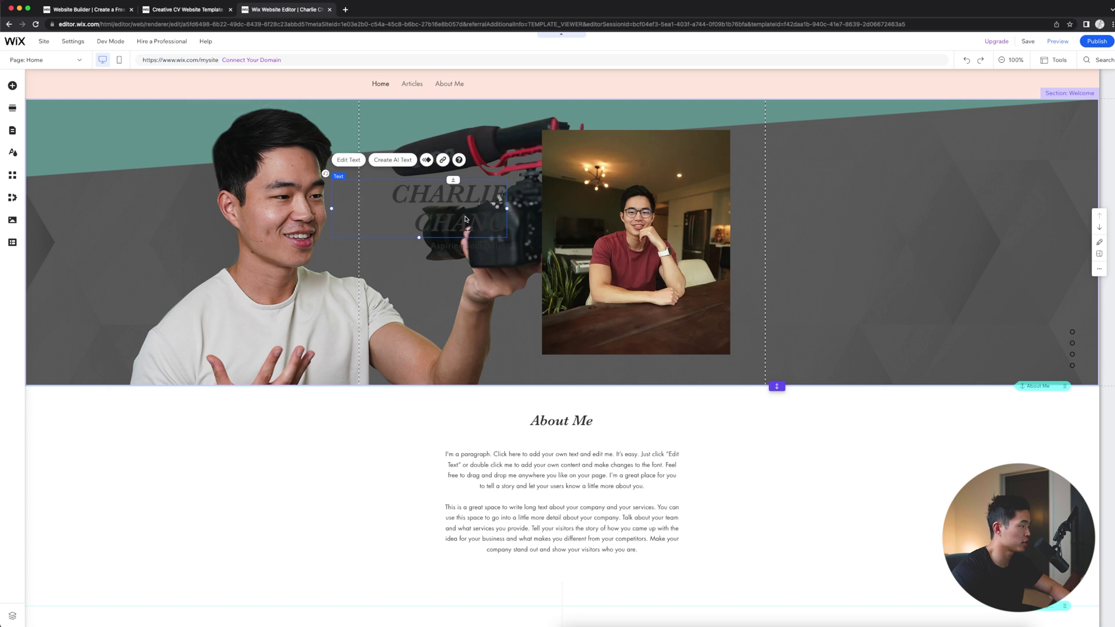
Step: Make the name heading text white
double_click(486, 222)
click(425, 198)
drag(395, 195, 504, 229)
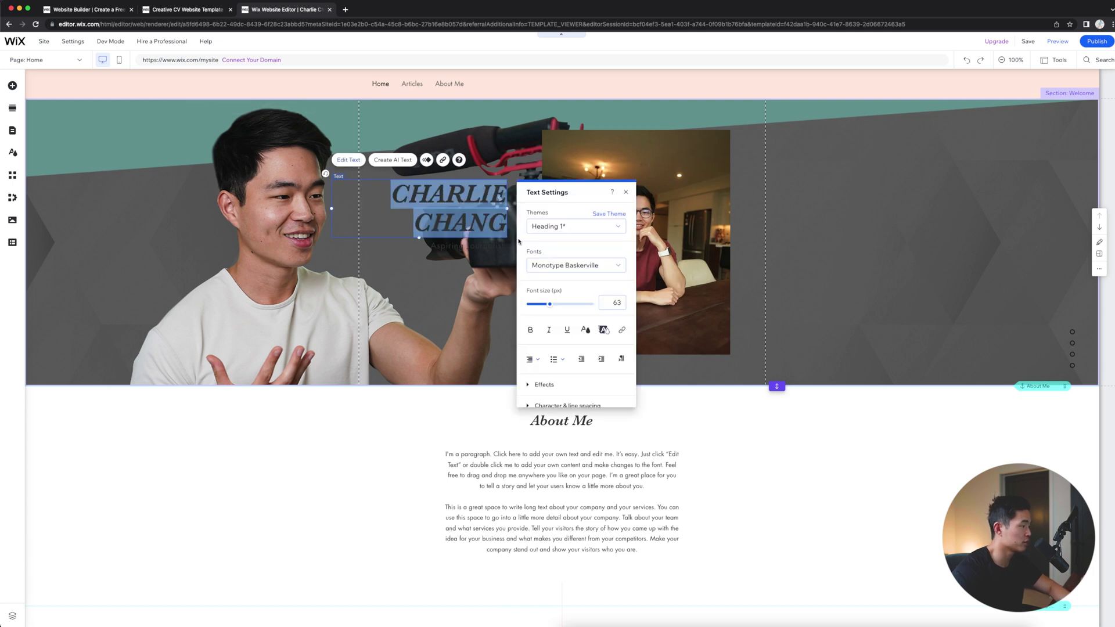
click(585, 329)
click(539, 335)
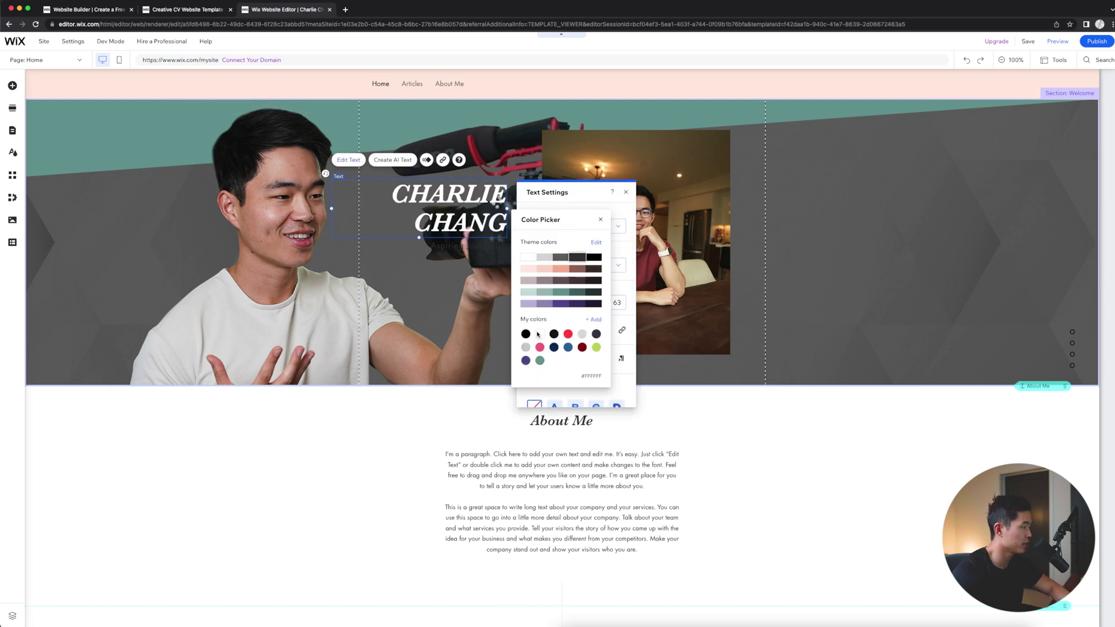
Step: Delete the subtitle, move the heading lower right, and delete the right-hand photo
click(443, 251)
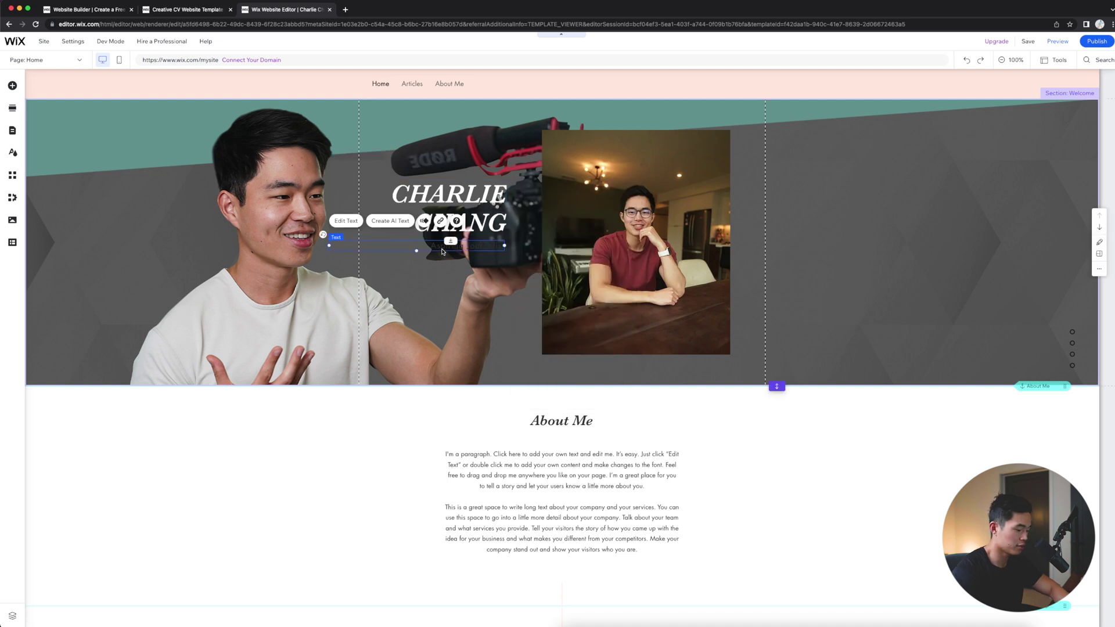
key(Delete)
drag(448, 209, 694, 196)
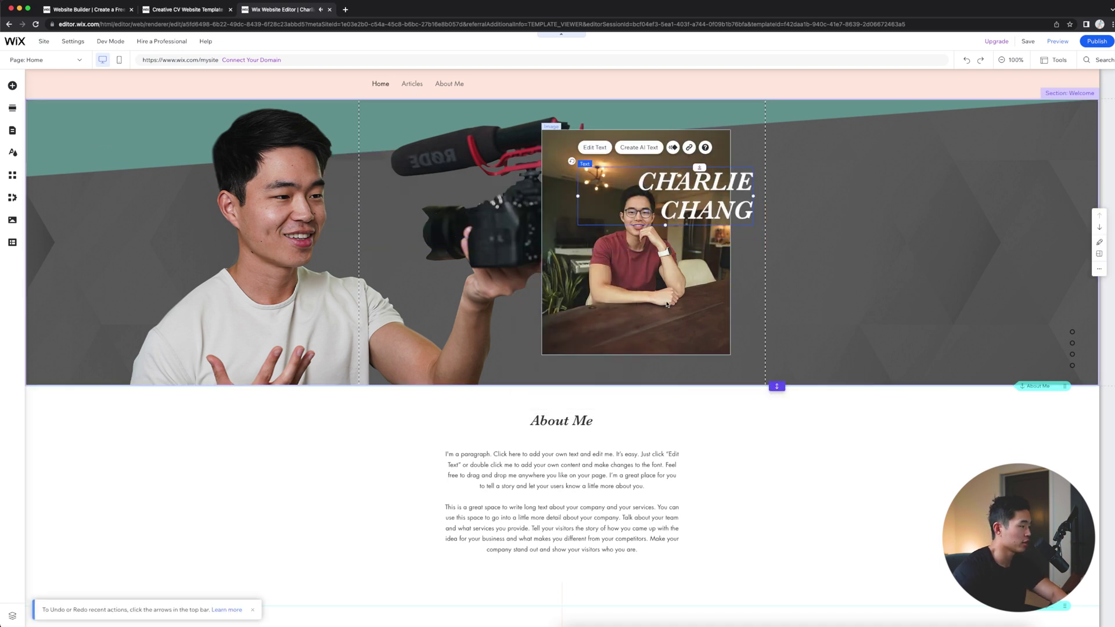
click(666, 304)
key(Delete)
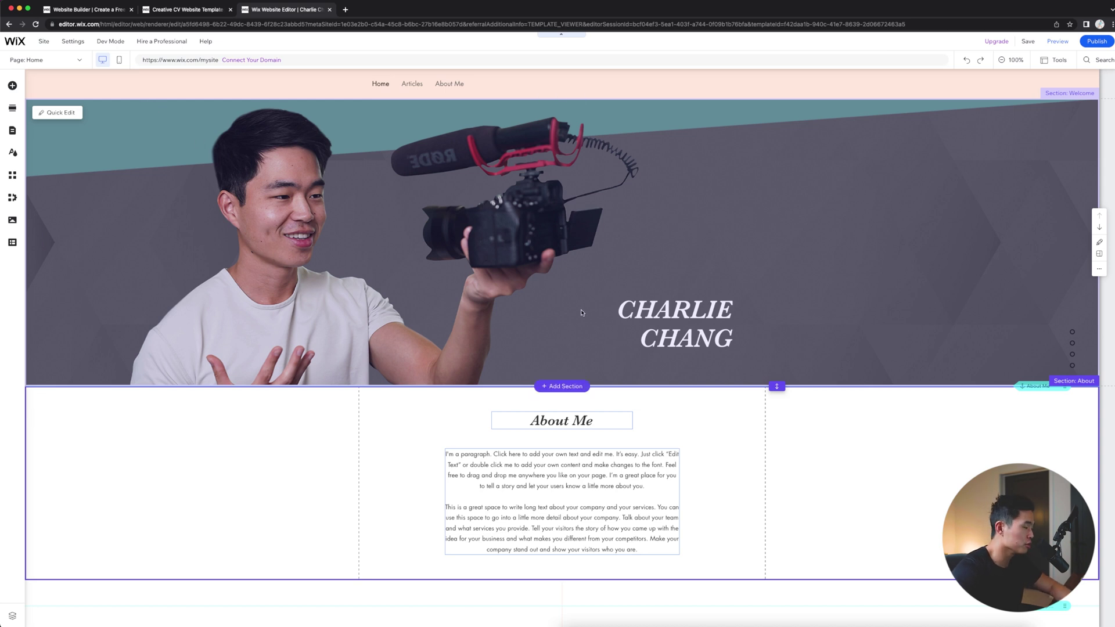
Step: Insert the Get Monthly Updates subscribe layout with its email form below About Me
scroll(372, 431, down, 2)
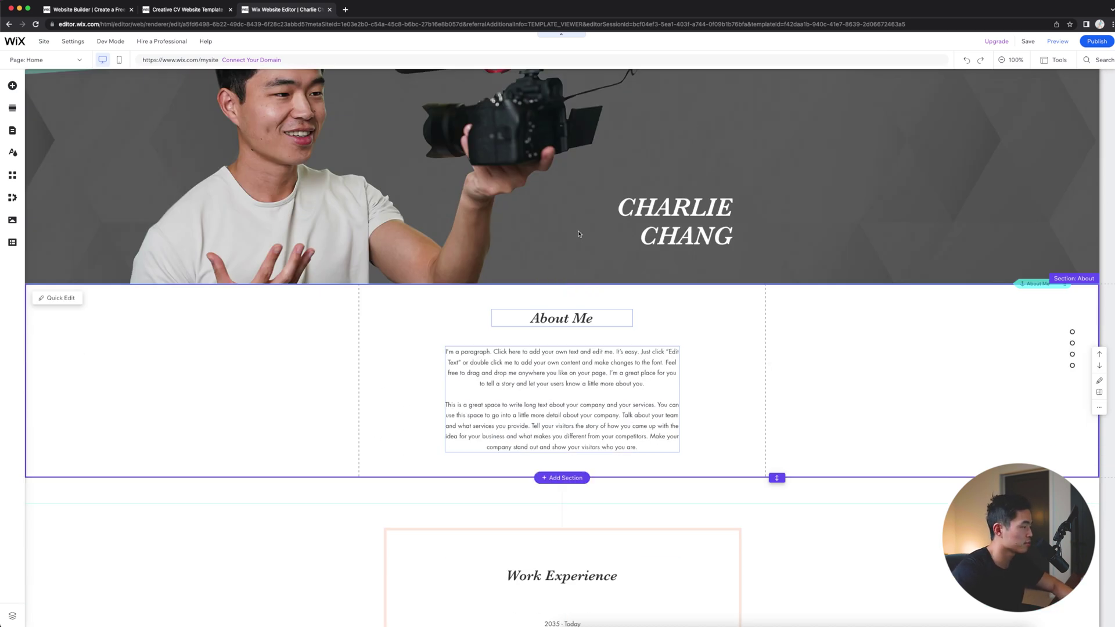
click(566, 390)
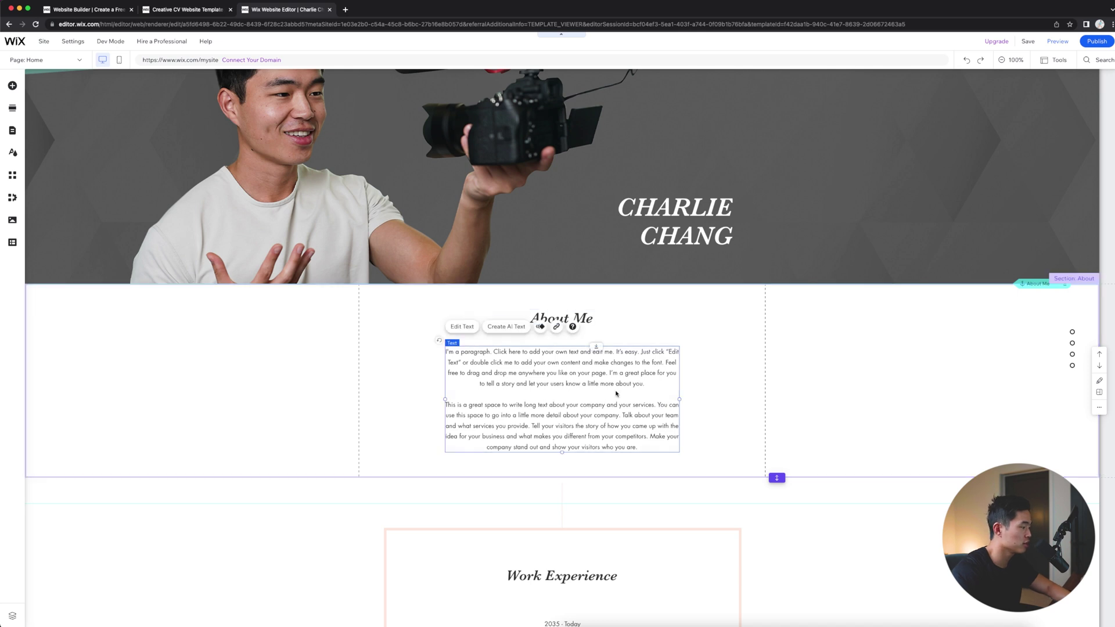
scroll(617, 435, down, 6)
scroll(528, 304, up, 5)
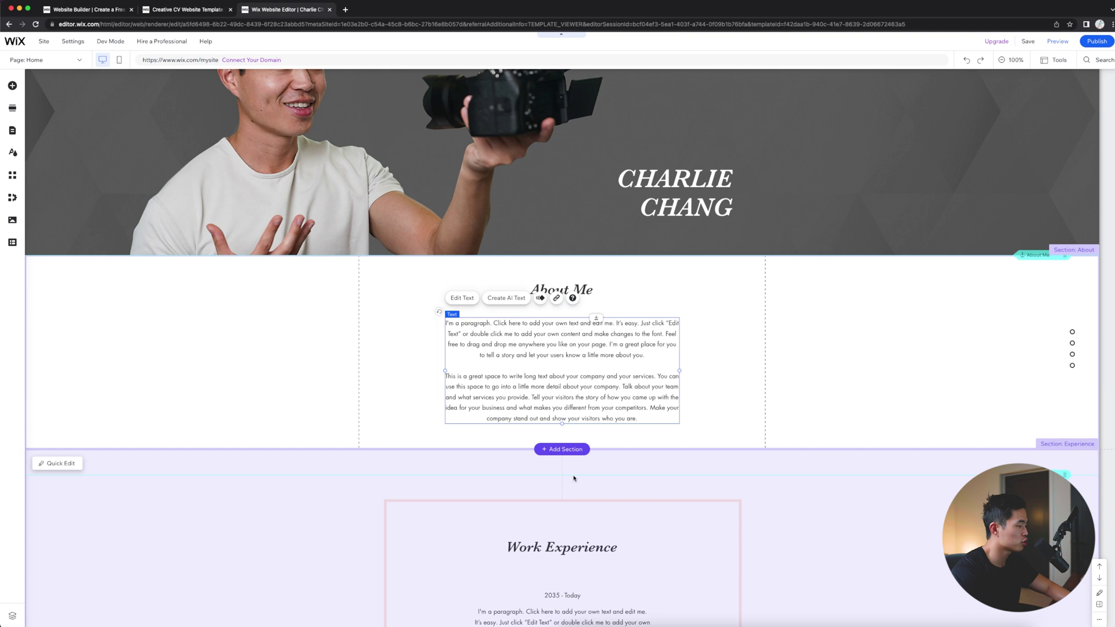
mouse_move(551, 453)
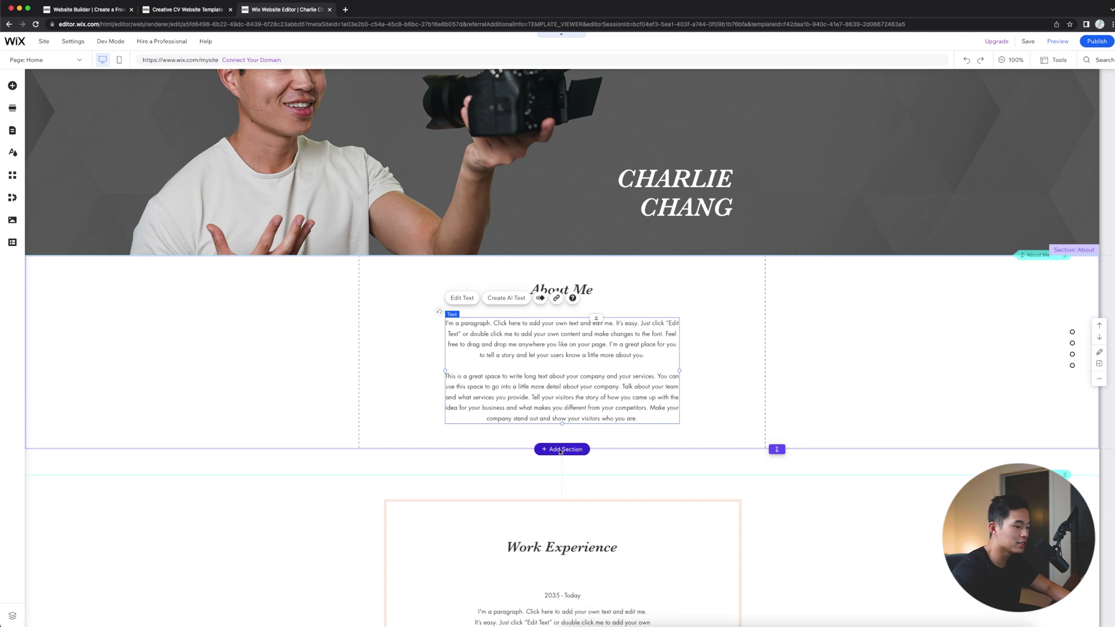
click(560, 450)
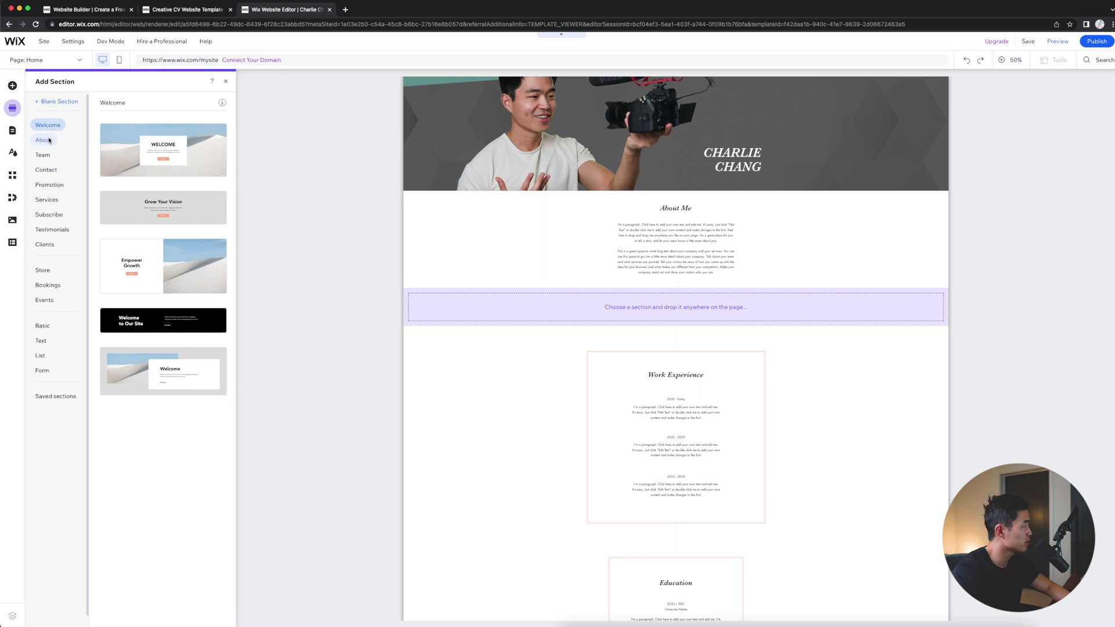
click(49, 215)
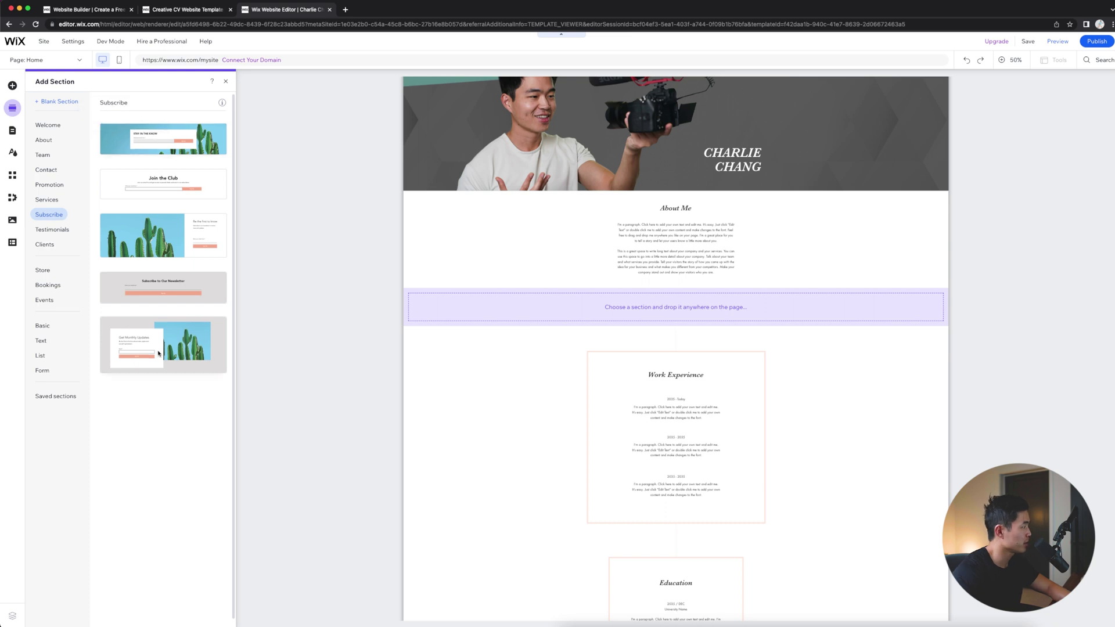
drag(160, 353, 680, 311)
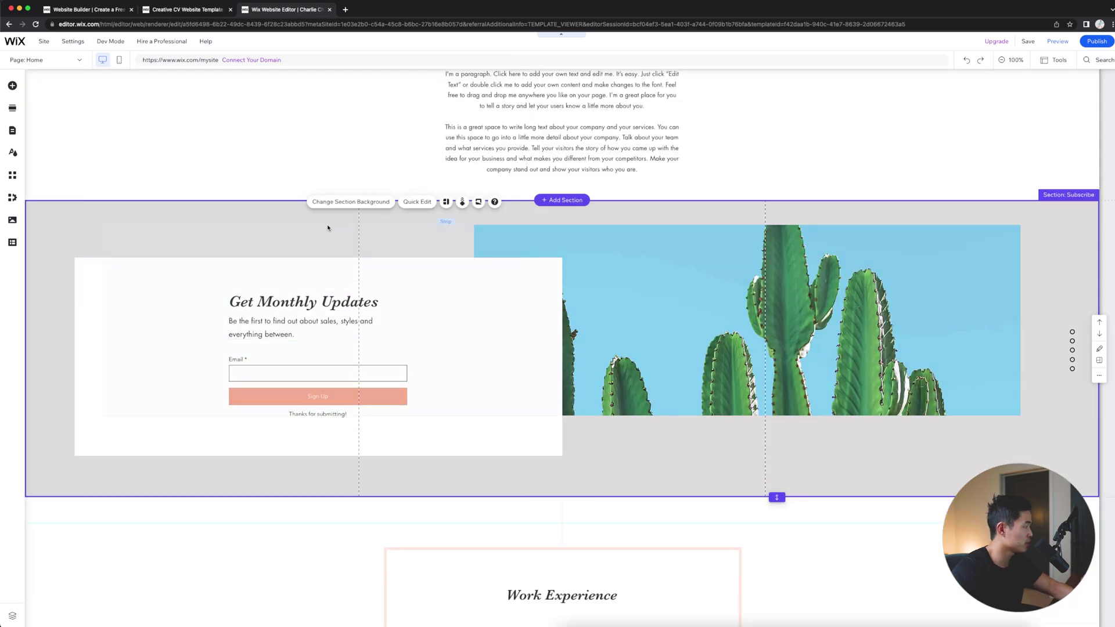
click(192, 356)
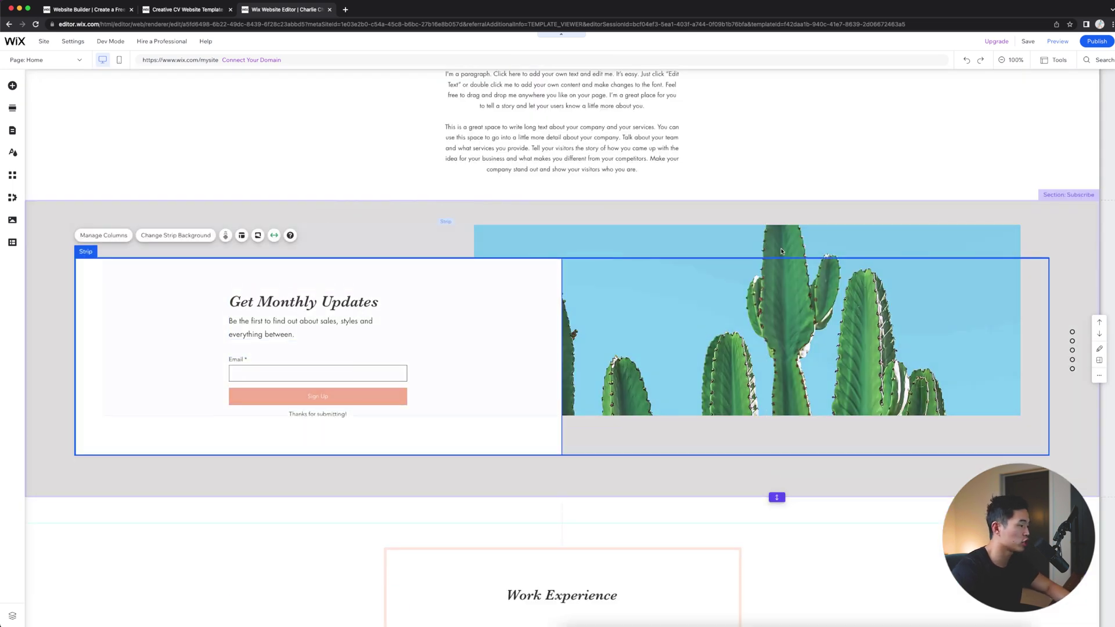
click(401, 384)
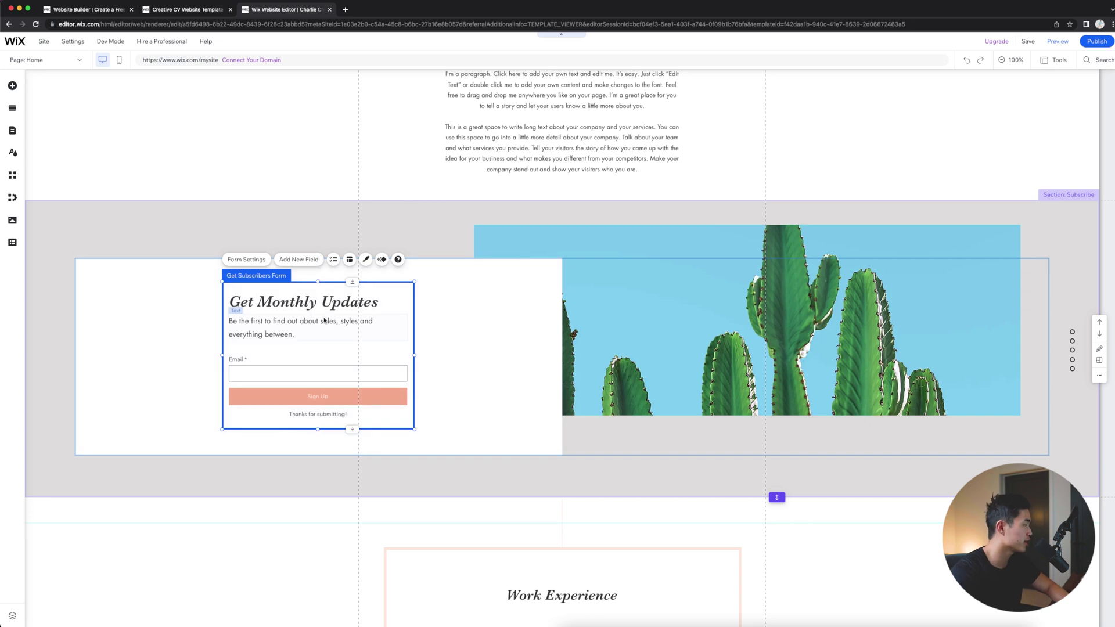
scroll(342, 418, down, 2)
Step: Delete the Work Experience section, then scroll the page to check Education follows the subscribe form
scroll(442, 380, down, 3)
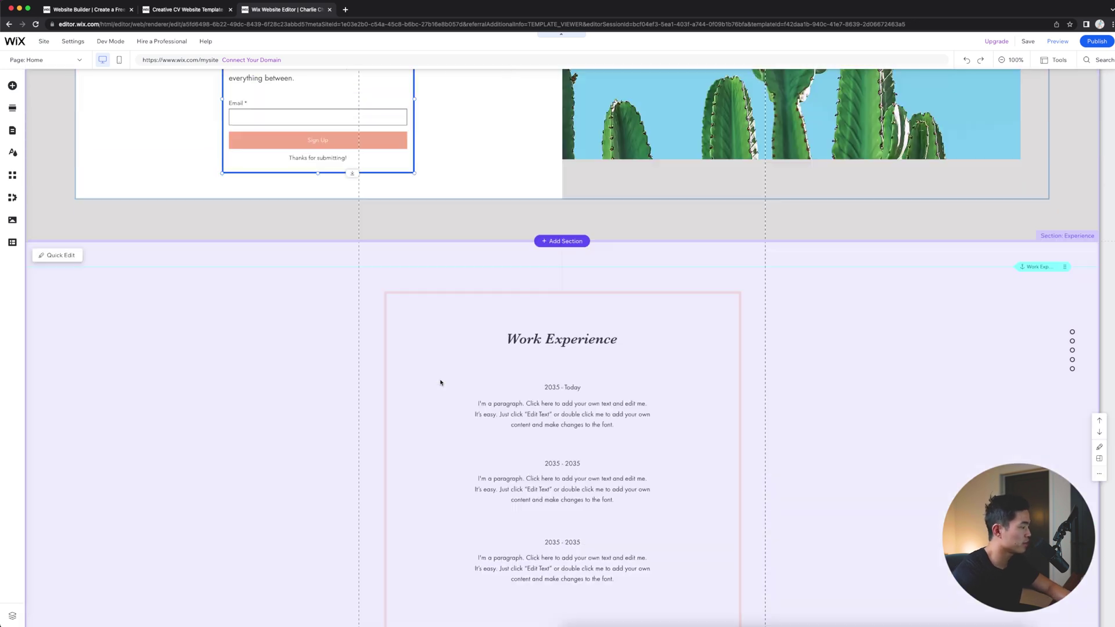
click(195, 270)
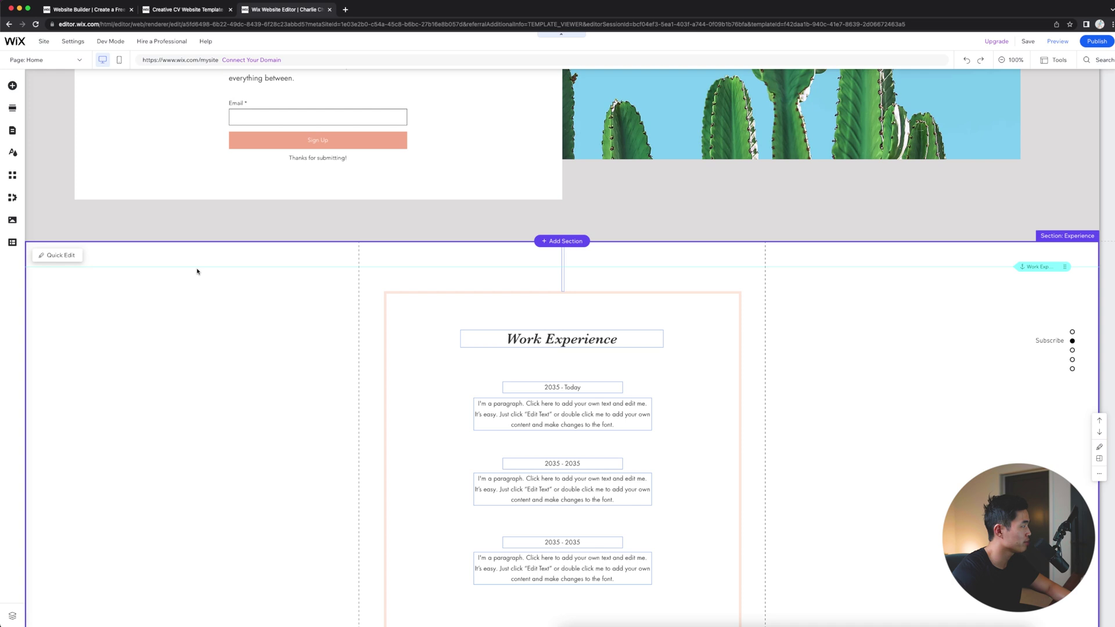
right_click(1025, 447)
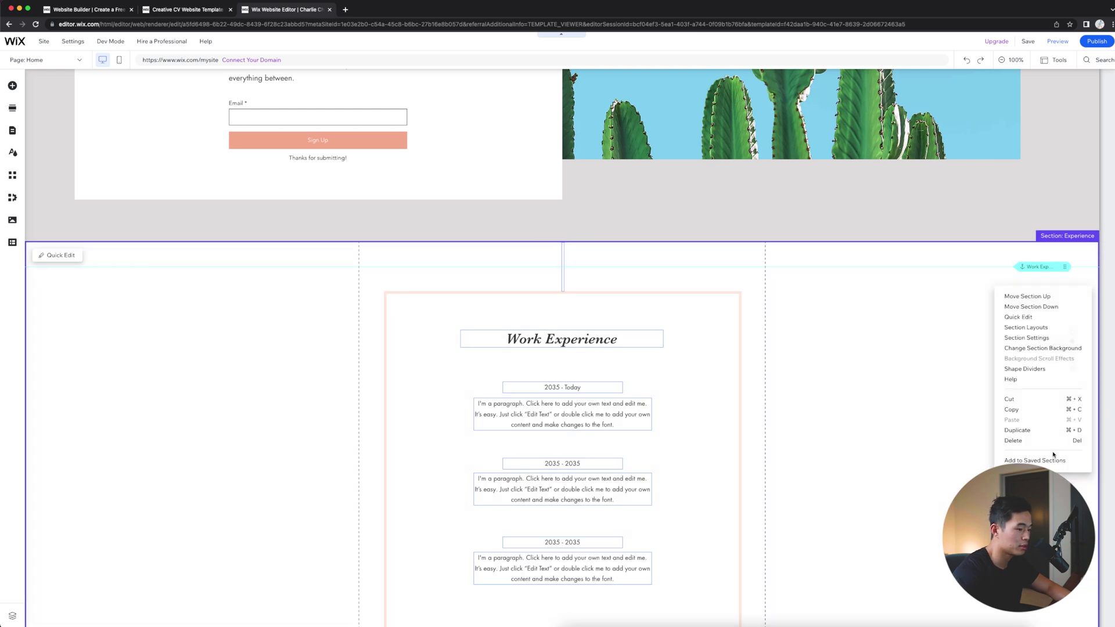
click(1041, 445)
scroll(759, 313, down, 8)
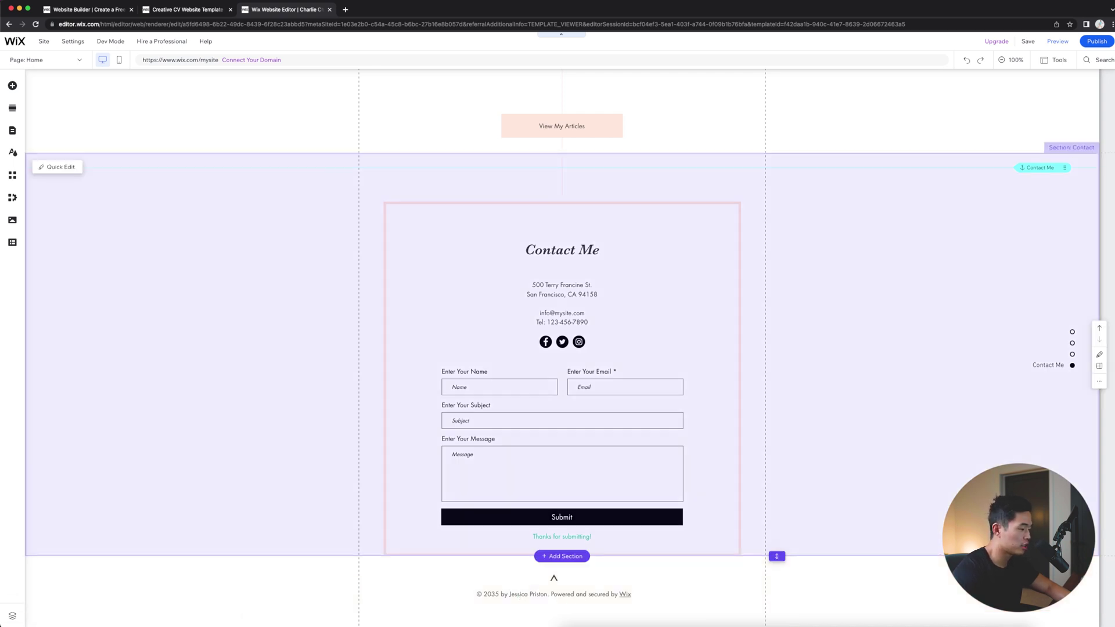
scroll(557, 348, up, 15)
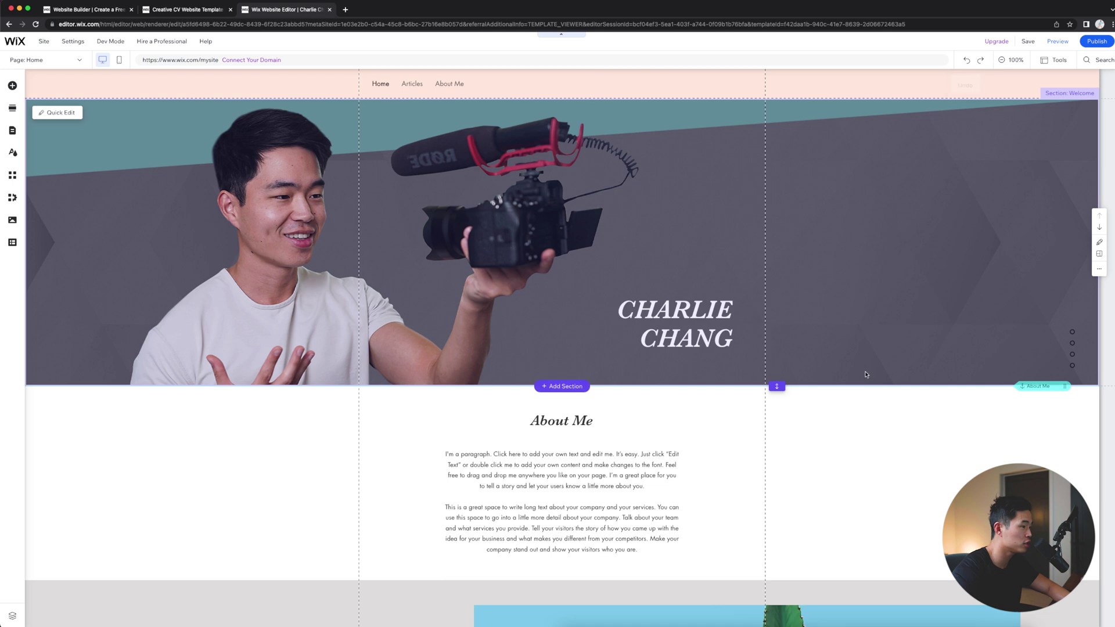
scroll(743, 372, down, 3)
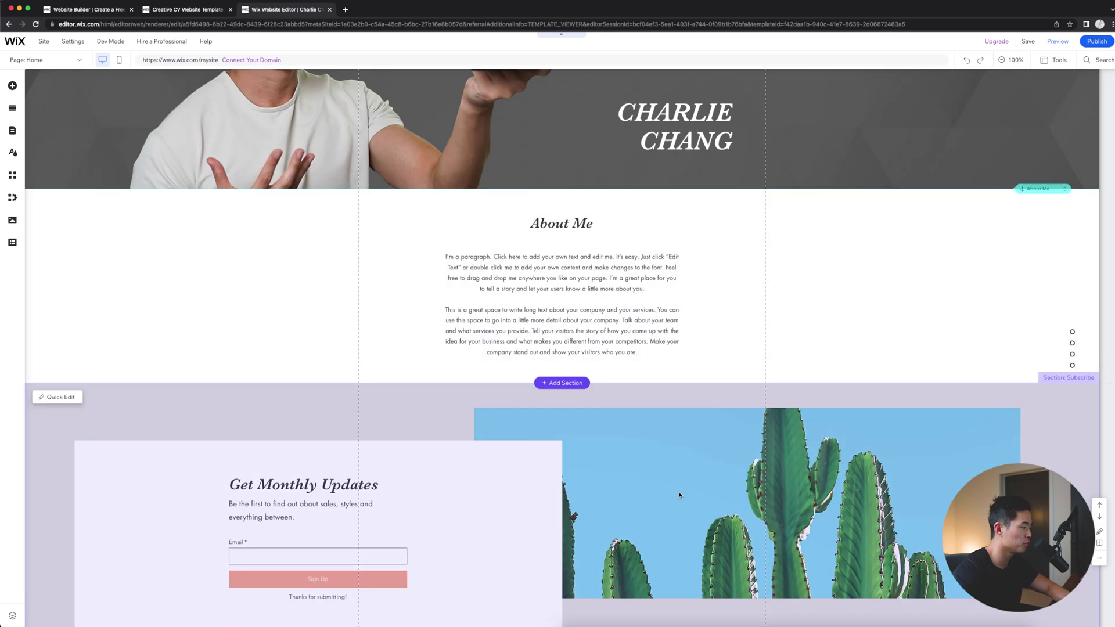
scroll(743, 406, down, 6)
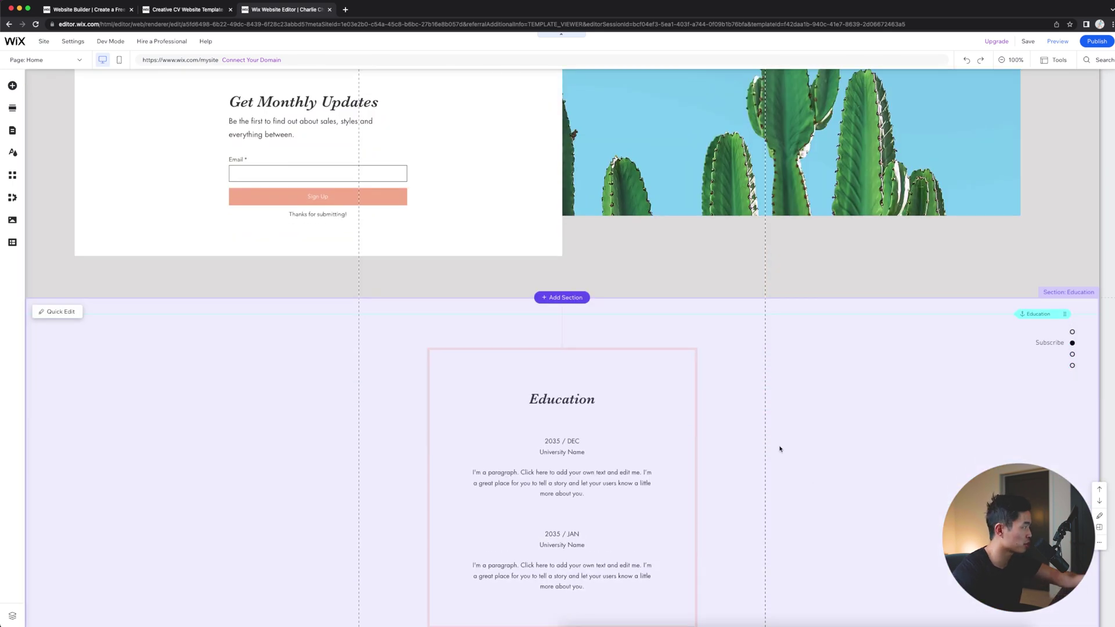
scroll(755, 447, down, 5)
scroll(790, 503, down, 5)
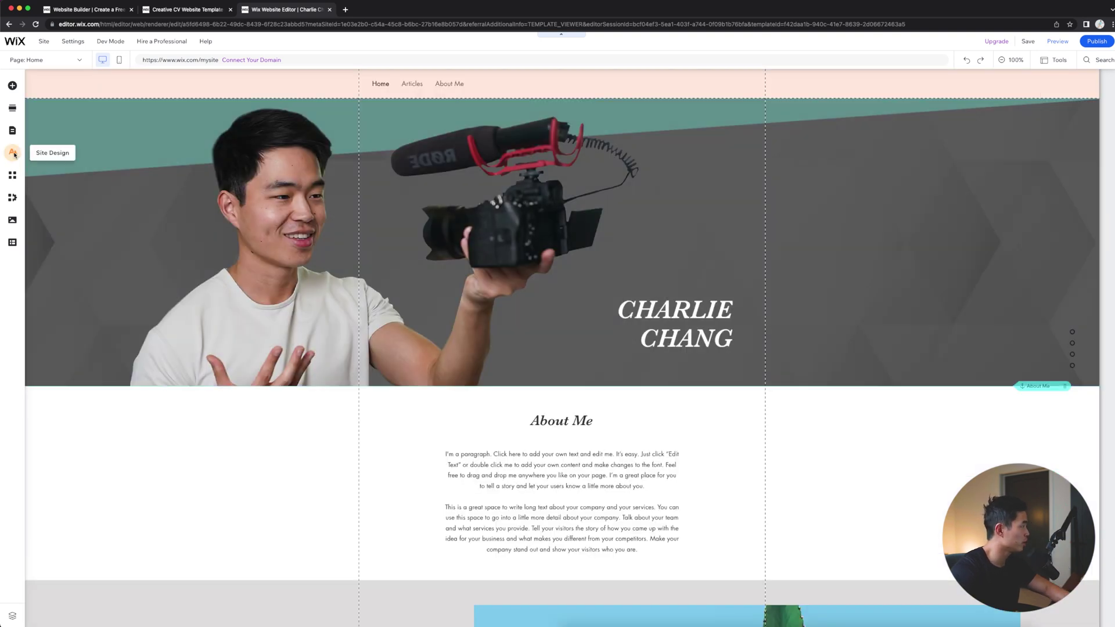
Step: Review the Site Design theme, background and transition settings, then bring up the App Market
click(13, 153)
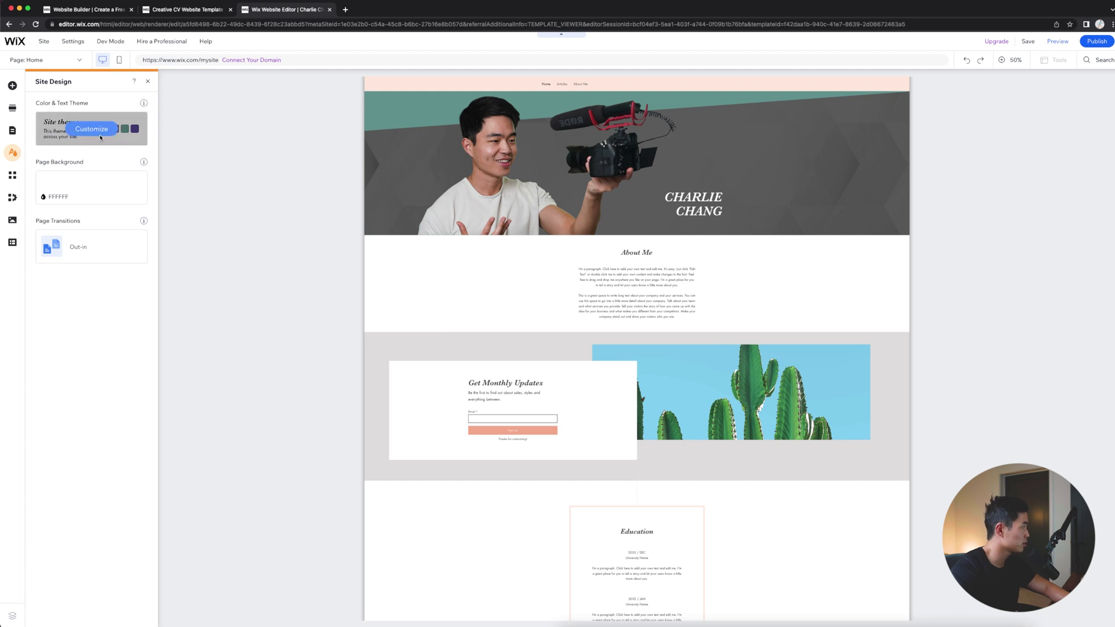
mouse_move(103, 143)
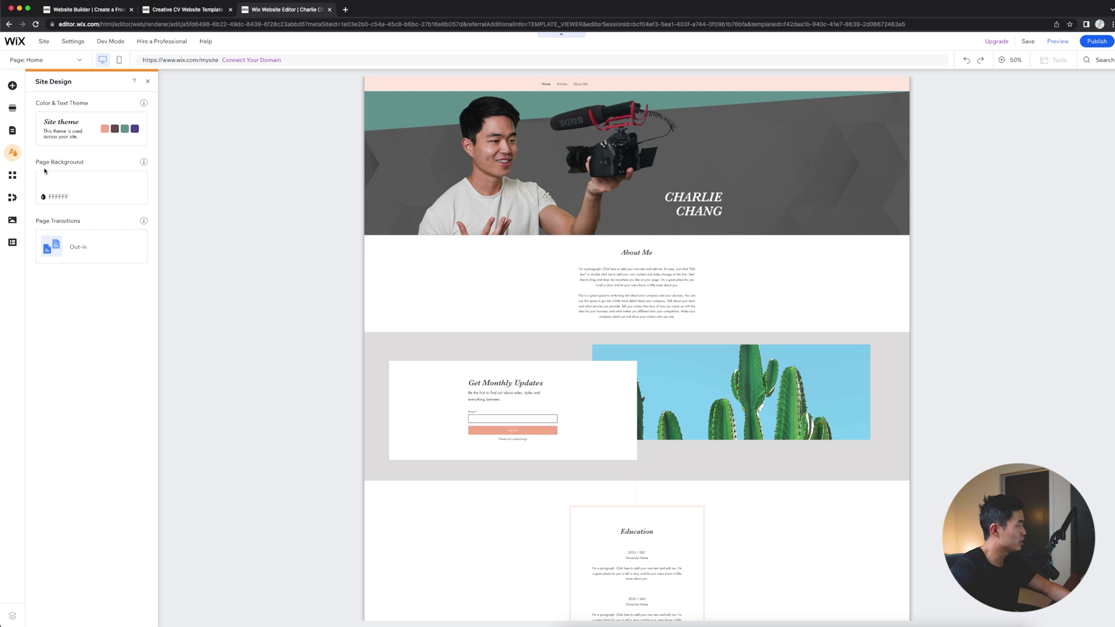
click(12, 181)
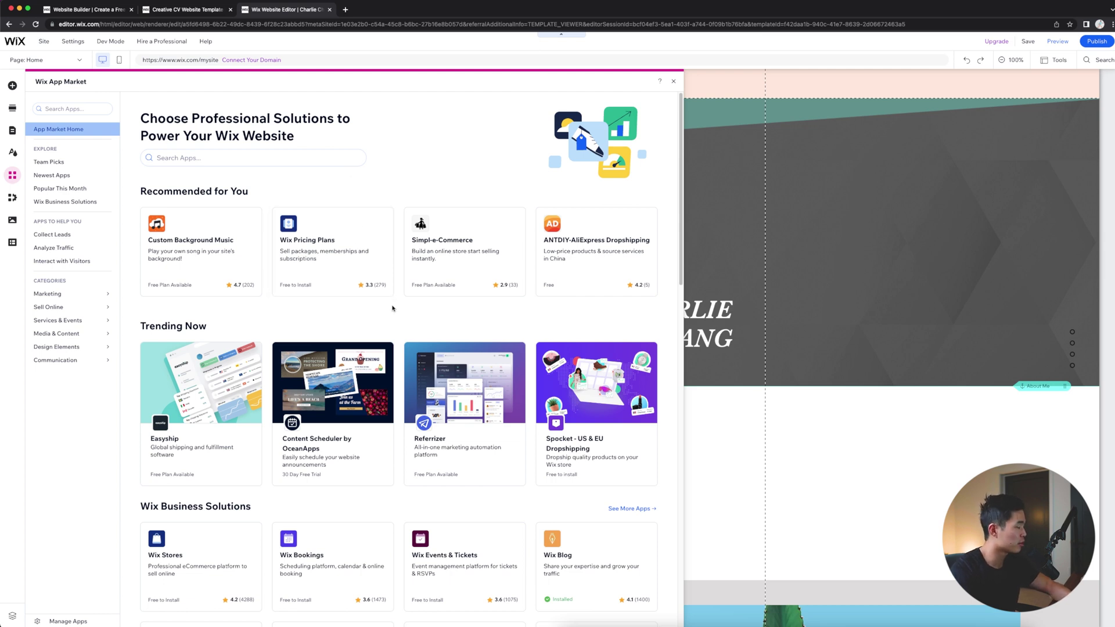
Step: Scroll through the App Market's business solutions and team picks, then close it
scroll(237, 403, down, 2)
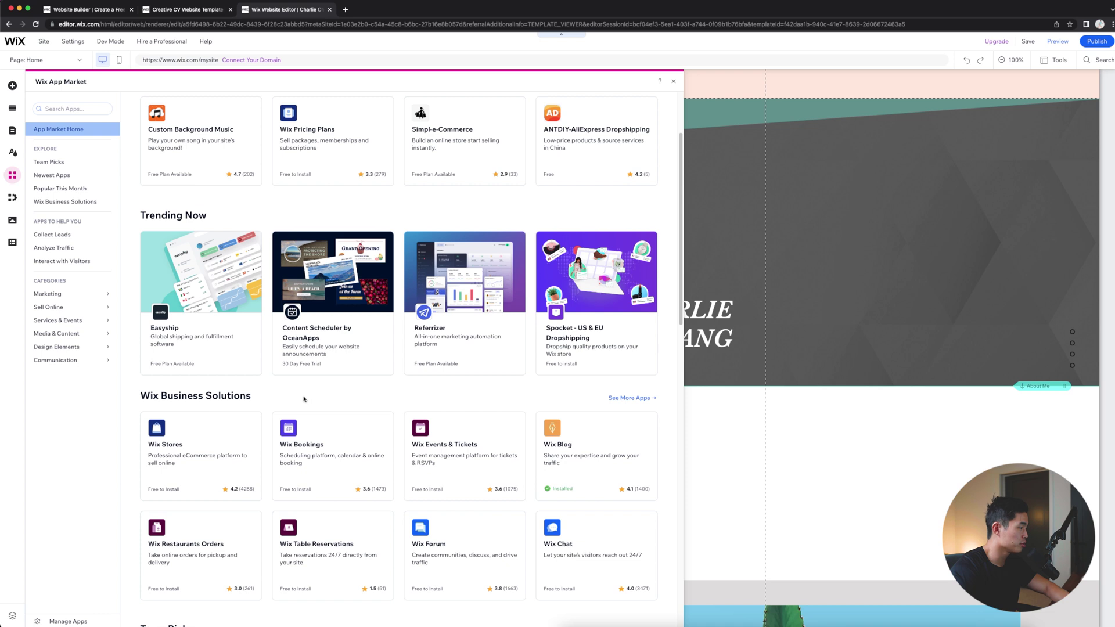
scroll(303, 399, down, 3)
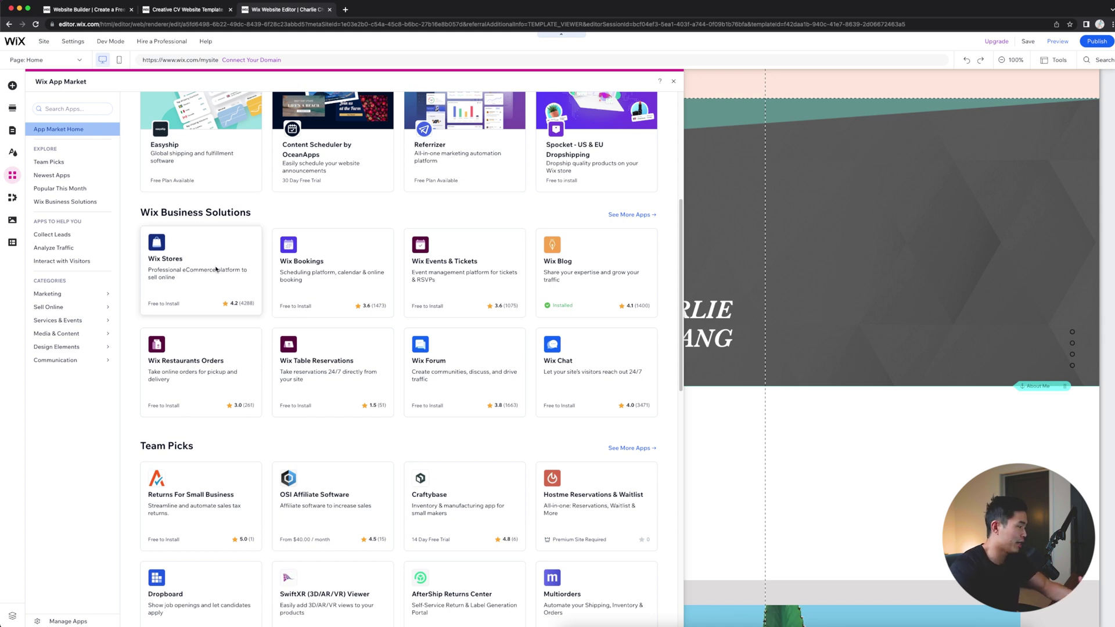
scroll(216, 269, down, 3)
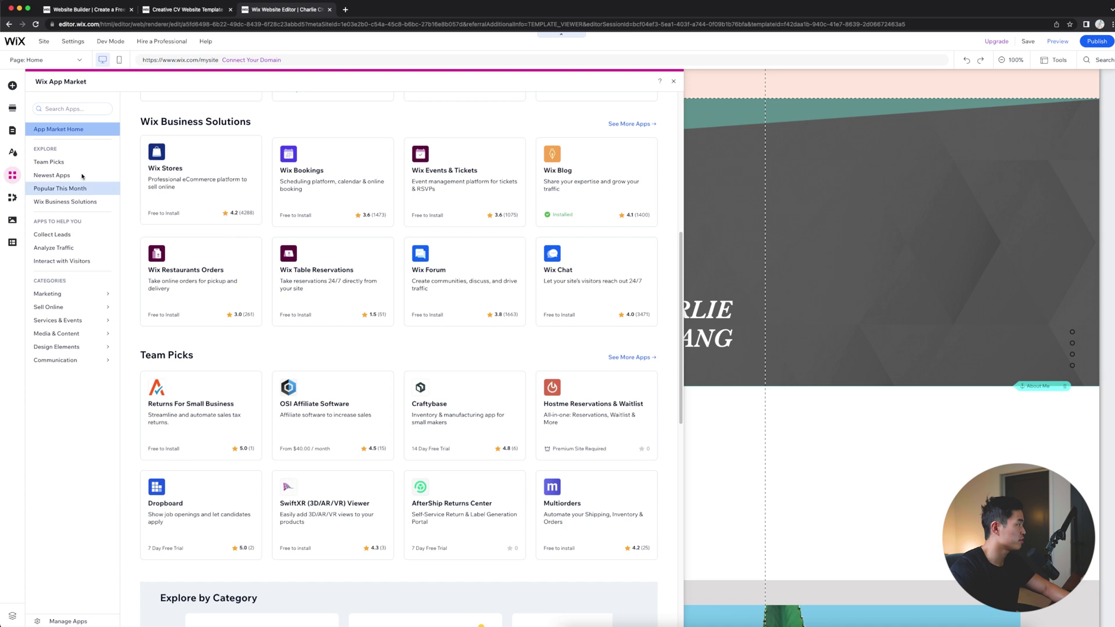
click(672, 80)
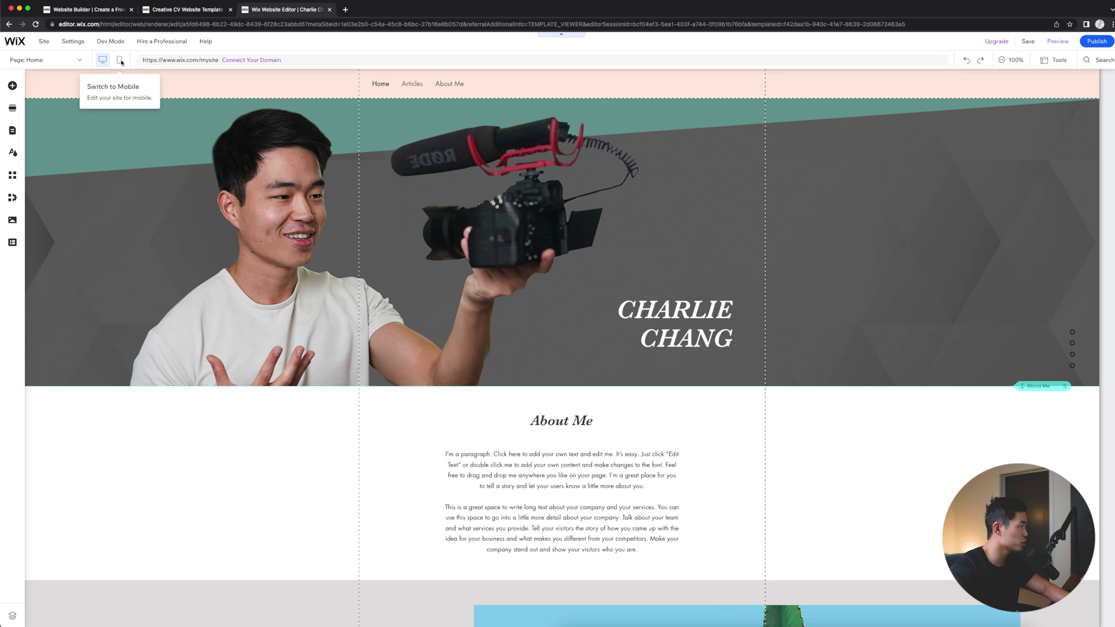
Step: Switch to the mobile layout, skip the intro, and scroll through the stacked homepage sections
click(120, 60)
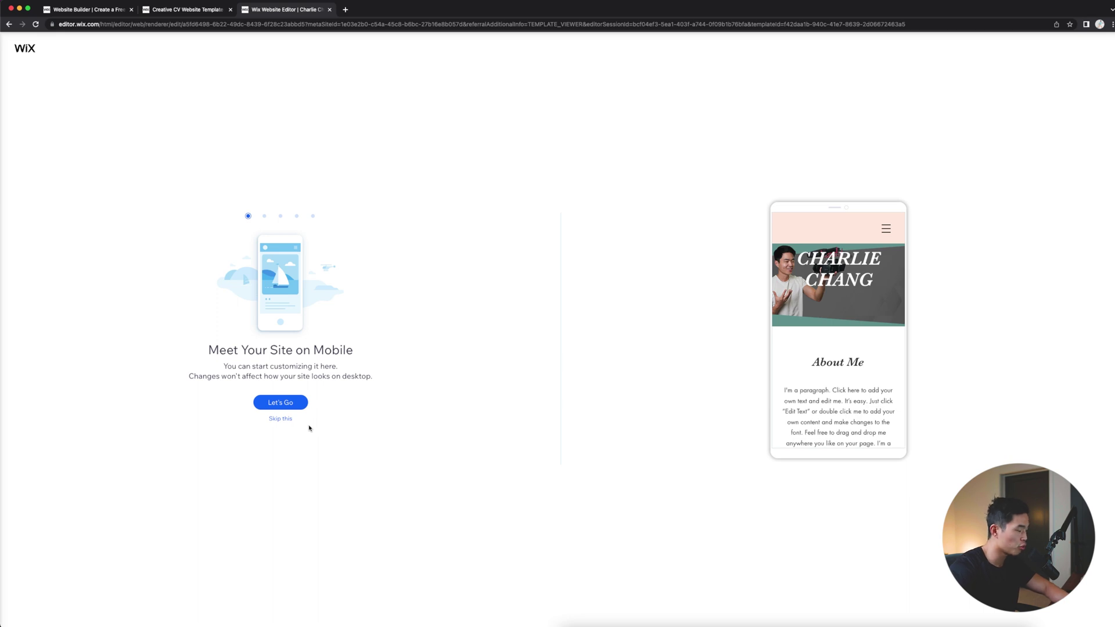
click(280, 418)
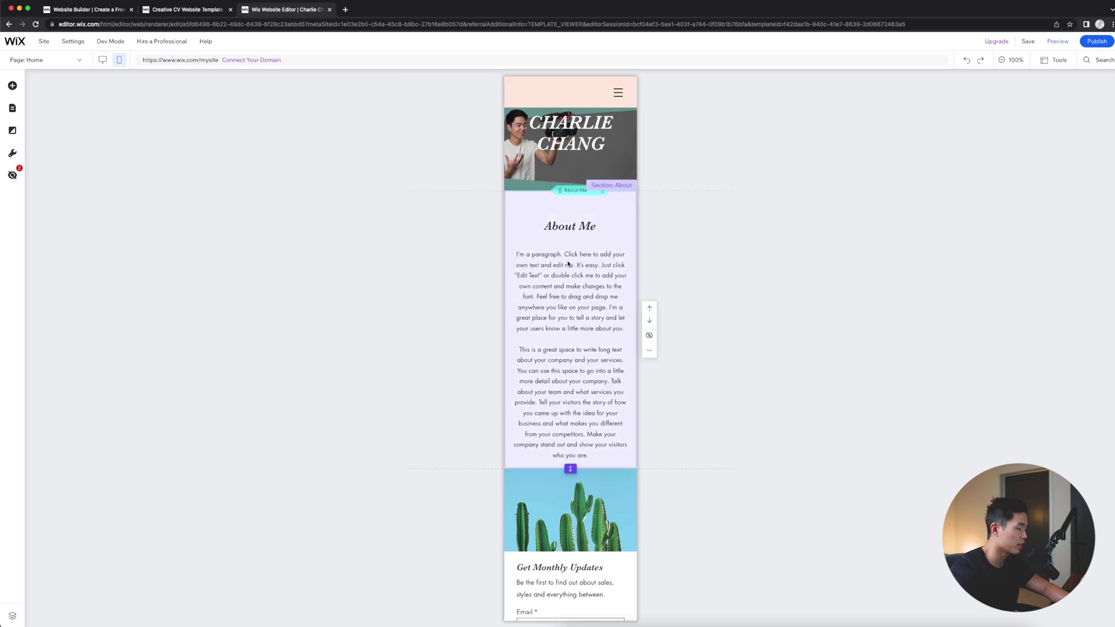
mouse_move(105, 43)
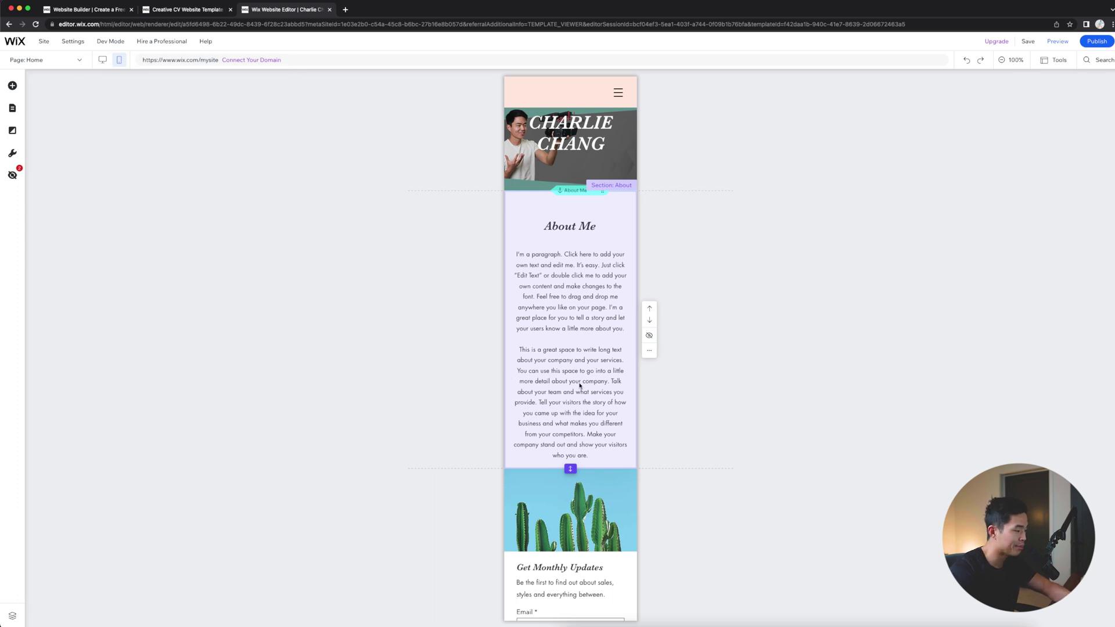
scroll(597, 375, down, 3)
scroll(711, 428, down, 15)
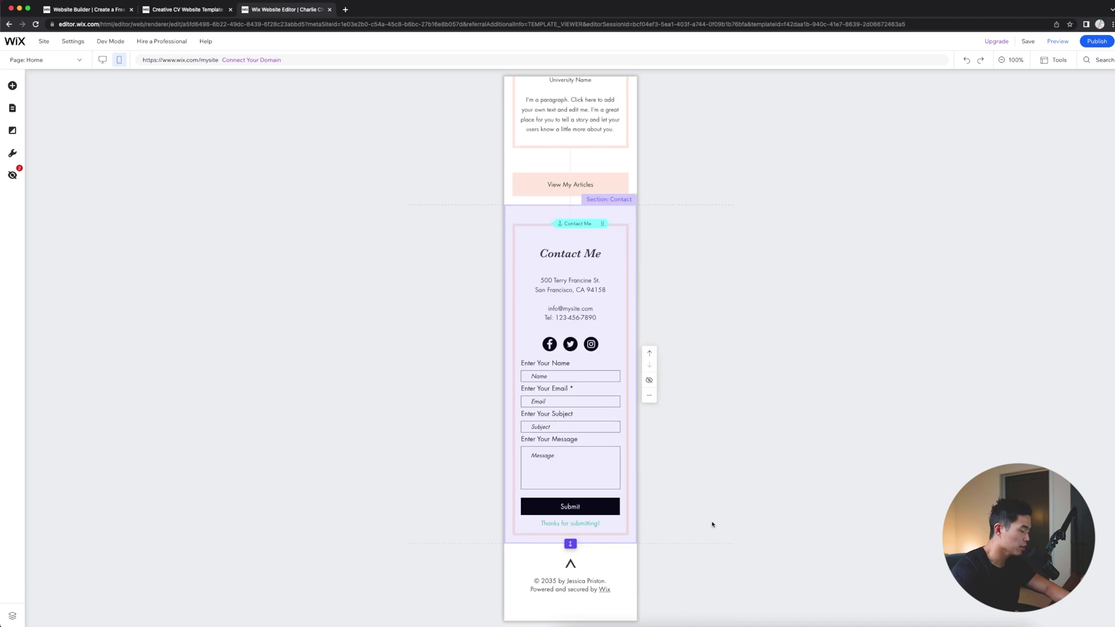
scroll(712, 522, up, 20)
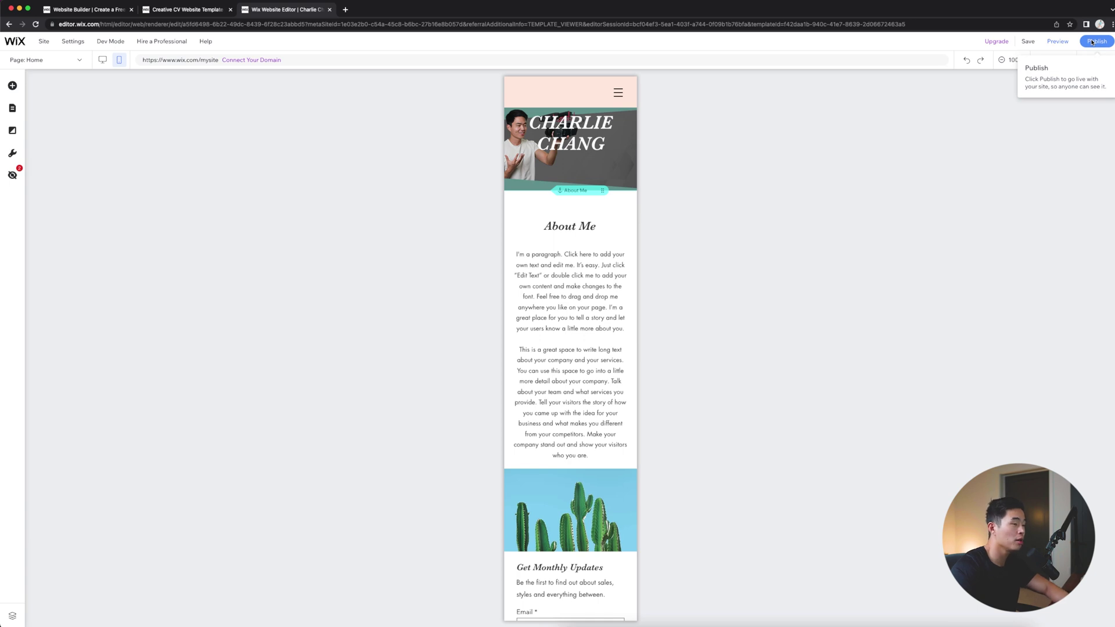
Step: Return to desktop view and open the blog Post page with the sample post 'My new office'
click(102, 60)
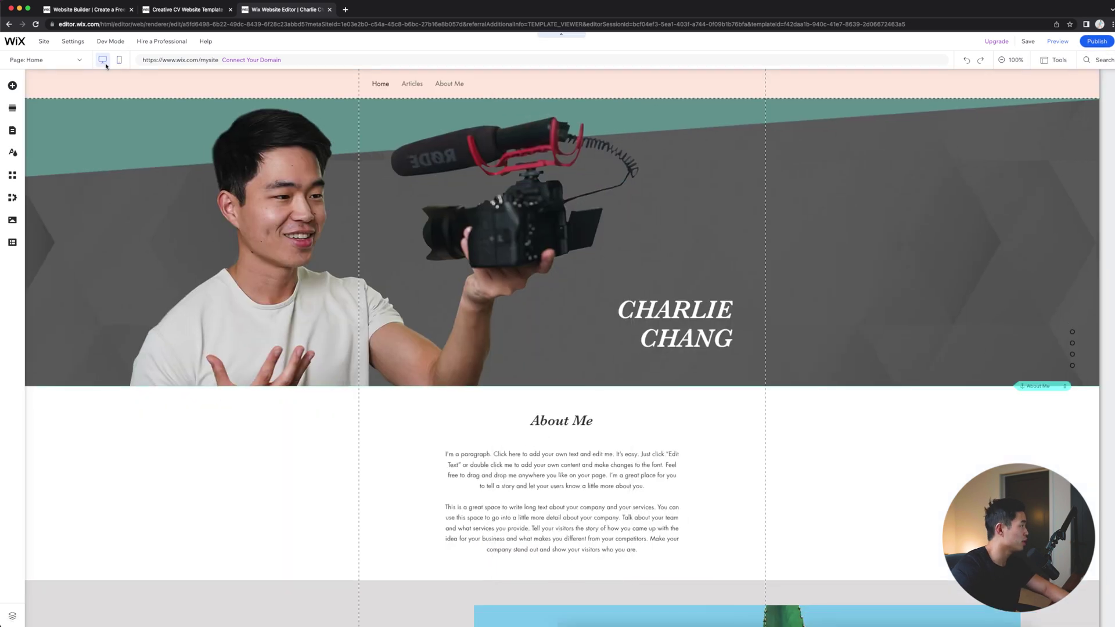
click(41, 60)
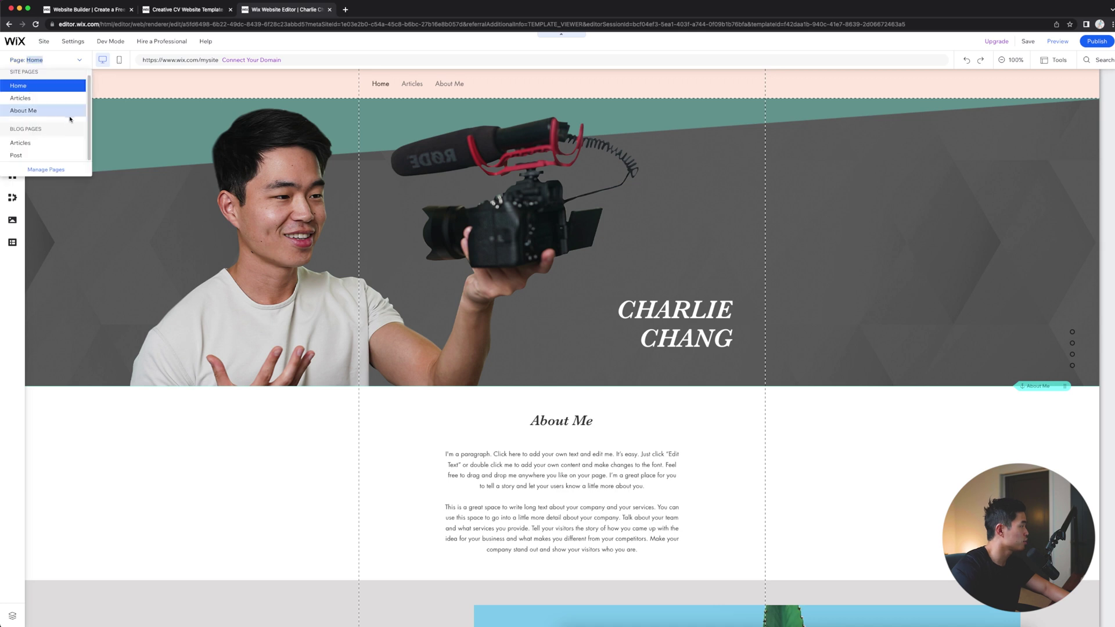
click(28, 155)
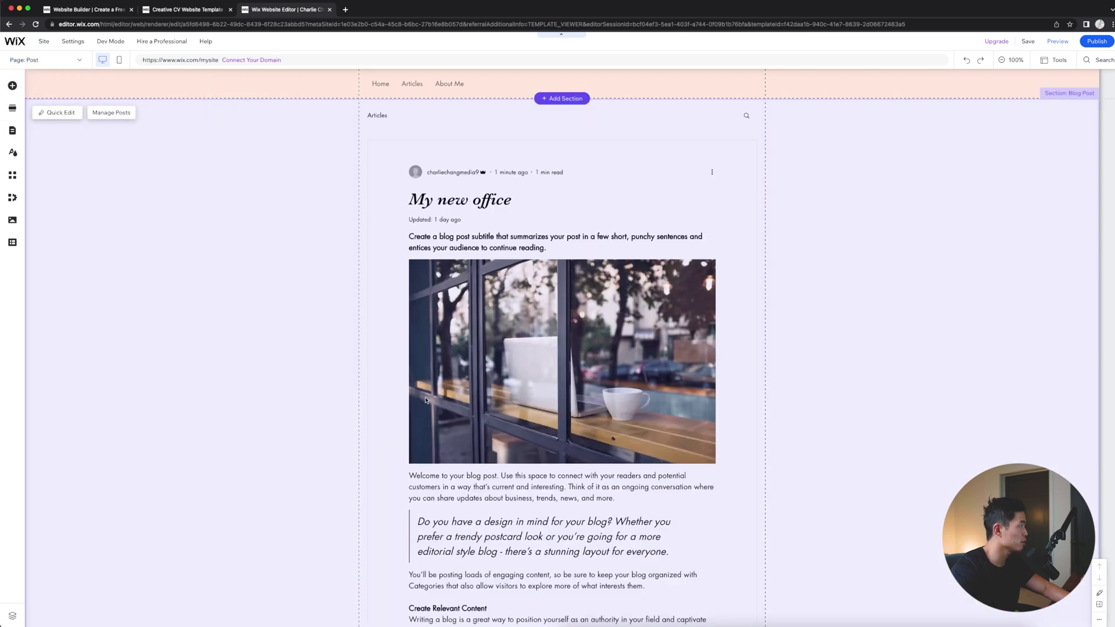
scroll(802, 161, down, 10)
scroll(664, 337, up, 6)
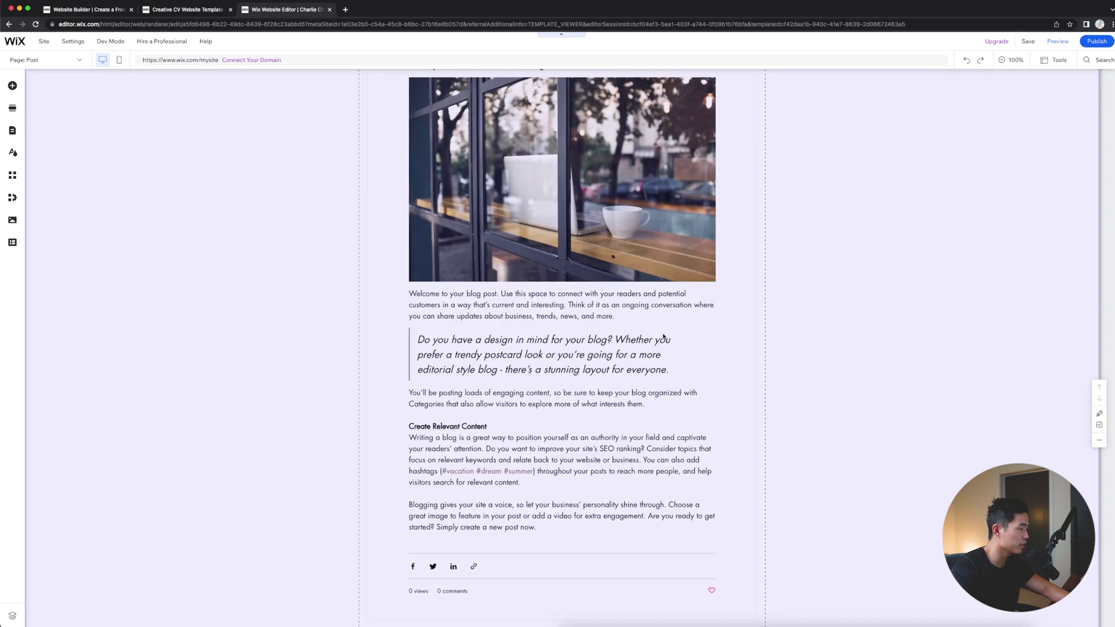
scroll(663, 337, up, 3)
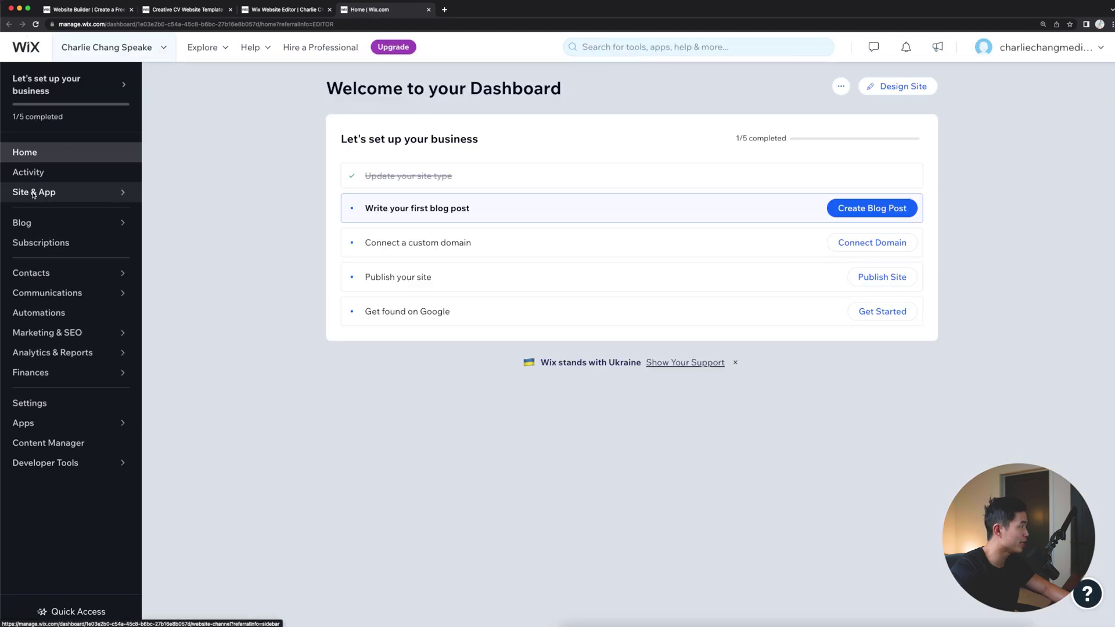
Step: Start a new blog post titled 'TITLE OF BLOG'
mouse_move(32, 221)
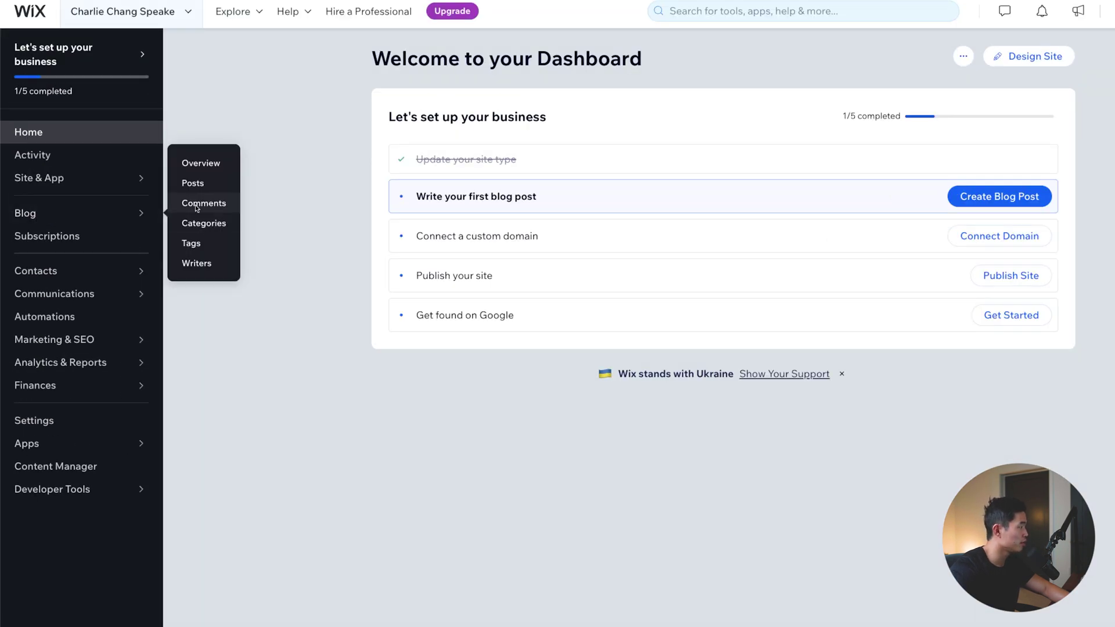
click(193, 183)
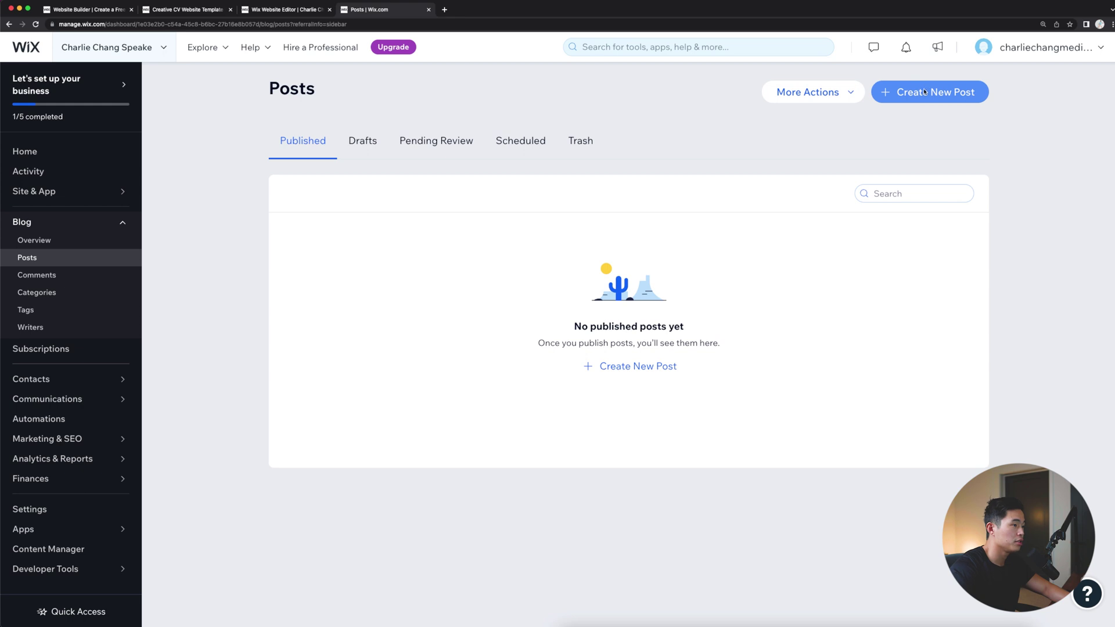
click(924, 92)
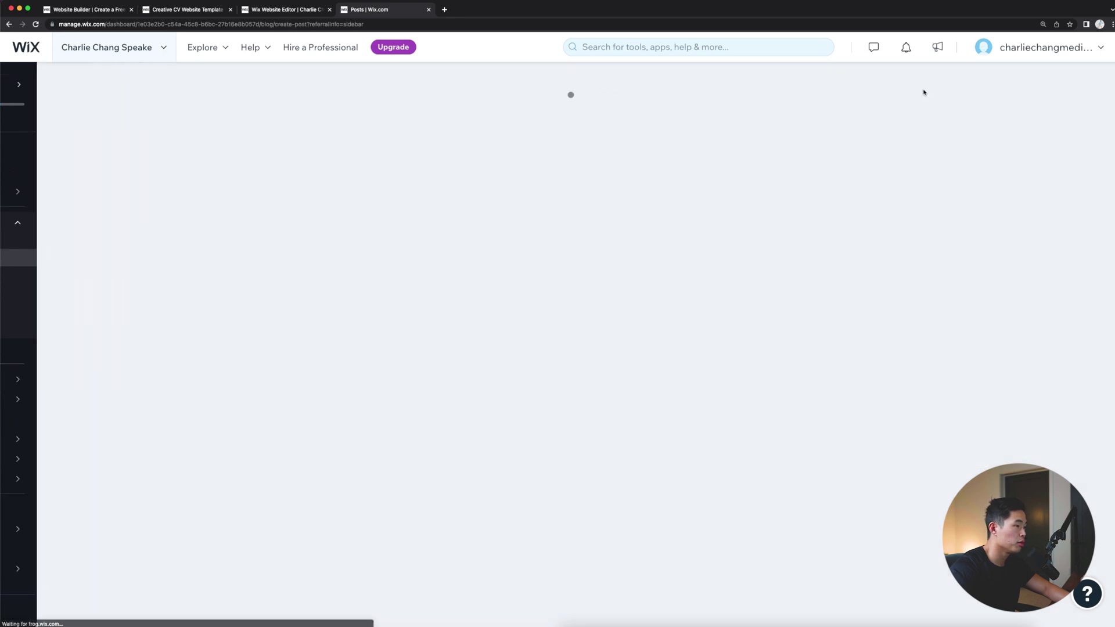
text(TITLE OF BLOG)
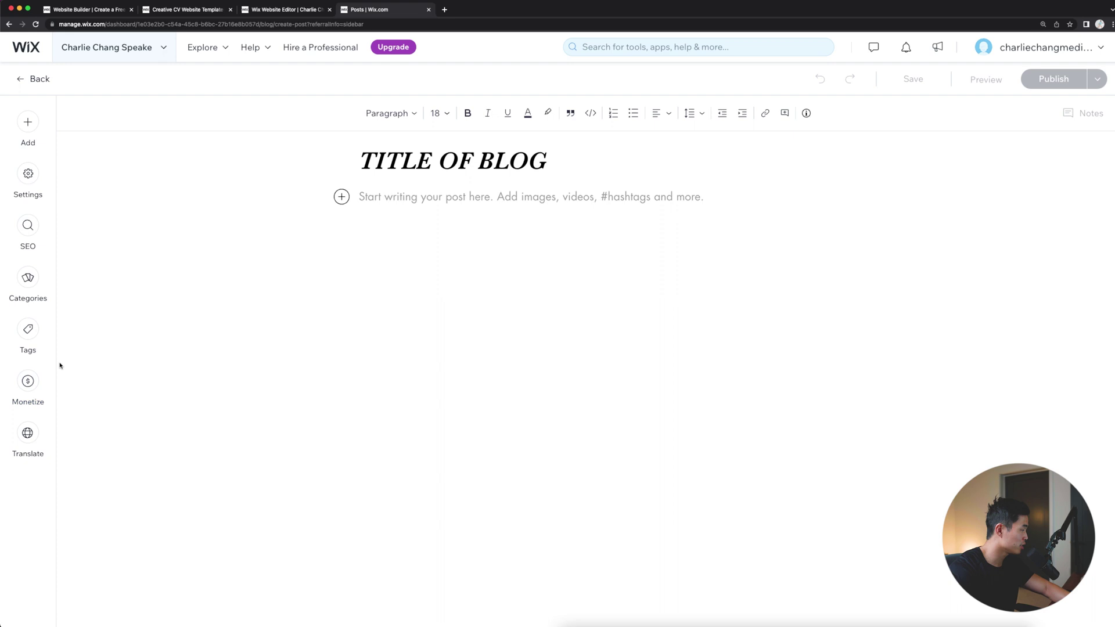
Step: Insert the portrait photo from Site Files, publish the post, and return to the editor
click(28, 121)
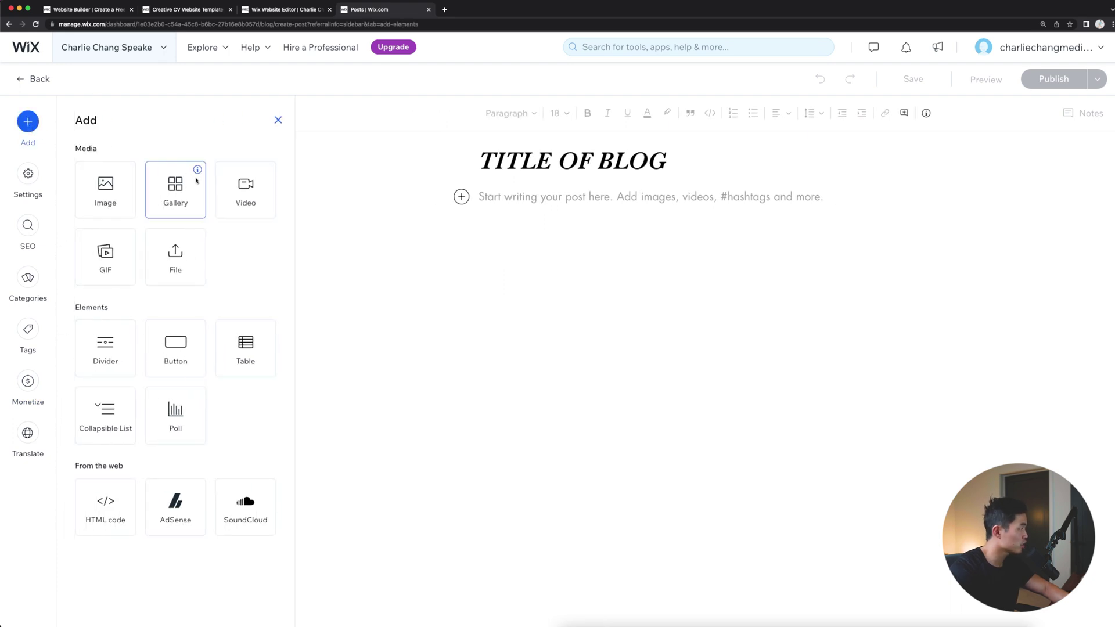
click(109, 186)
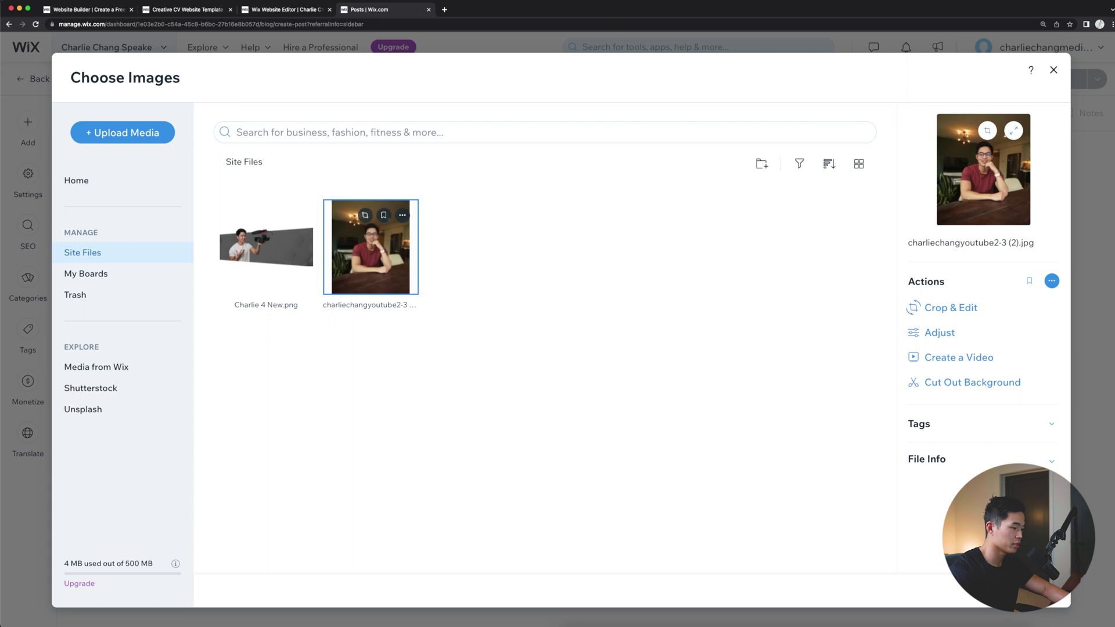
key(Return)
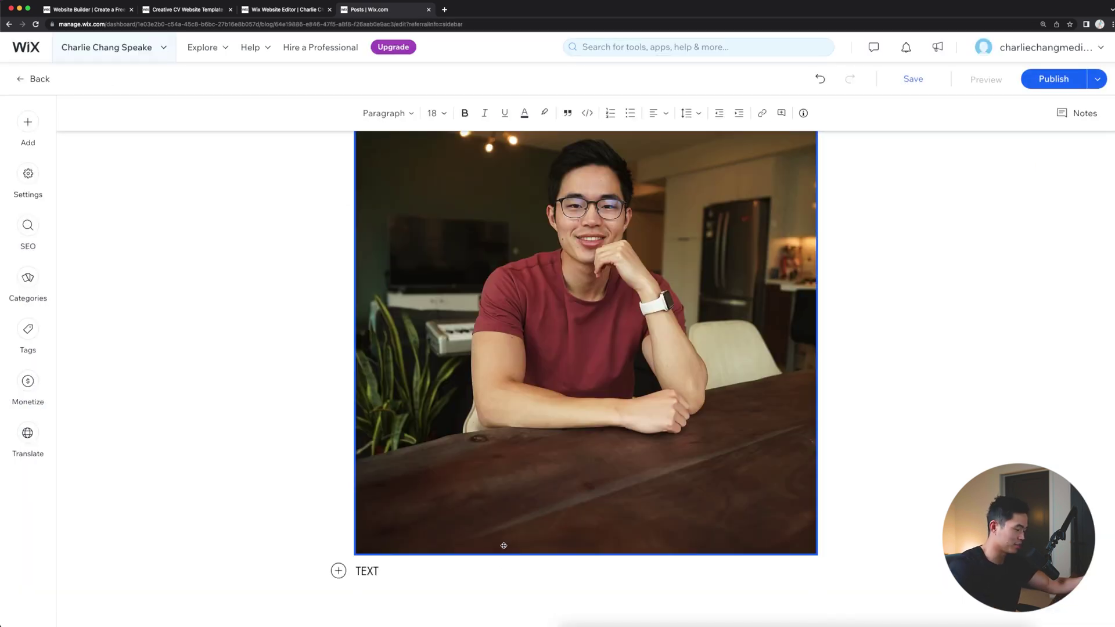
scroll(1034, 187, up, 3)
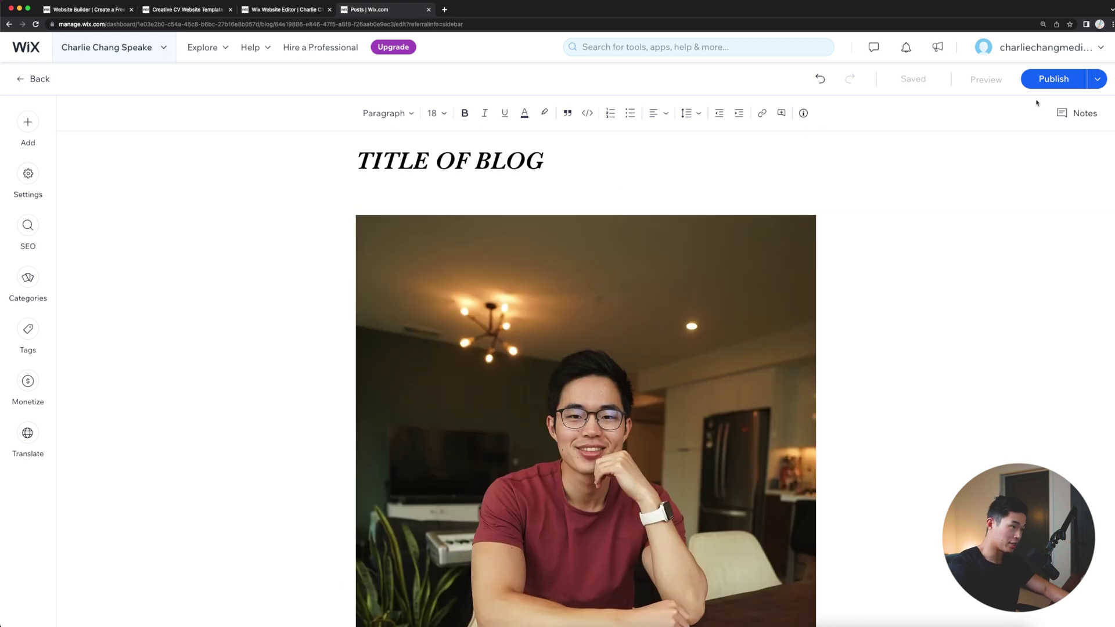
click(1052, 79)
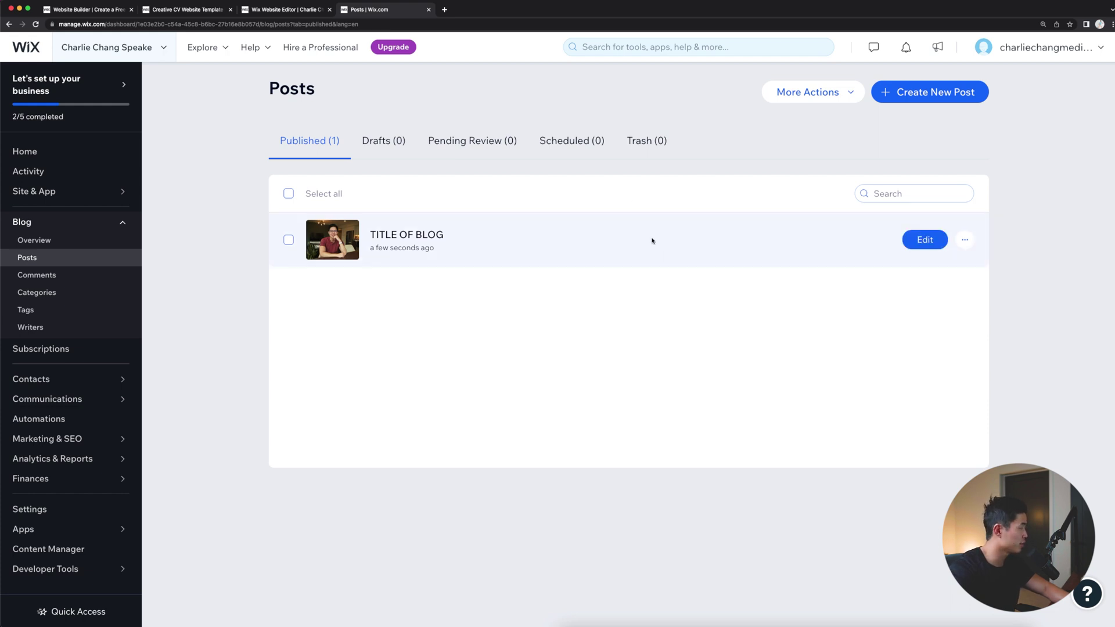
click(448, 250)
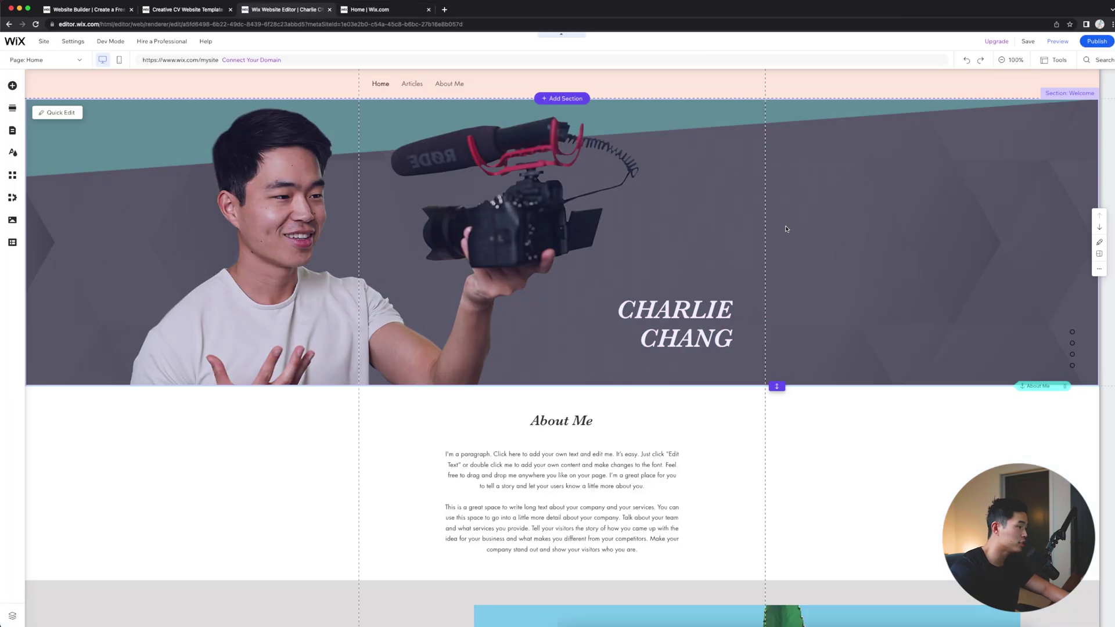
Step: Scroll the Home page down and back up to the camera banner and About Me section
scroll(786, 228, down, 15)
scroll(838, 296, up, 8)
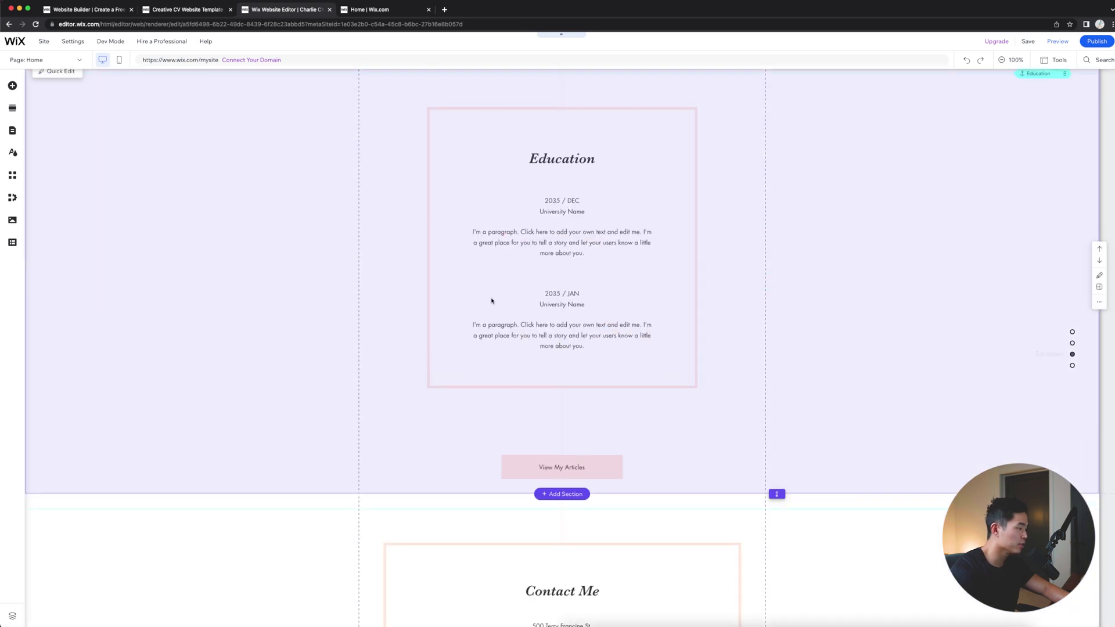
scroll(522, 353, up, 3)
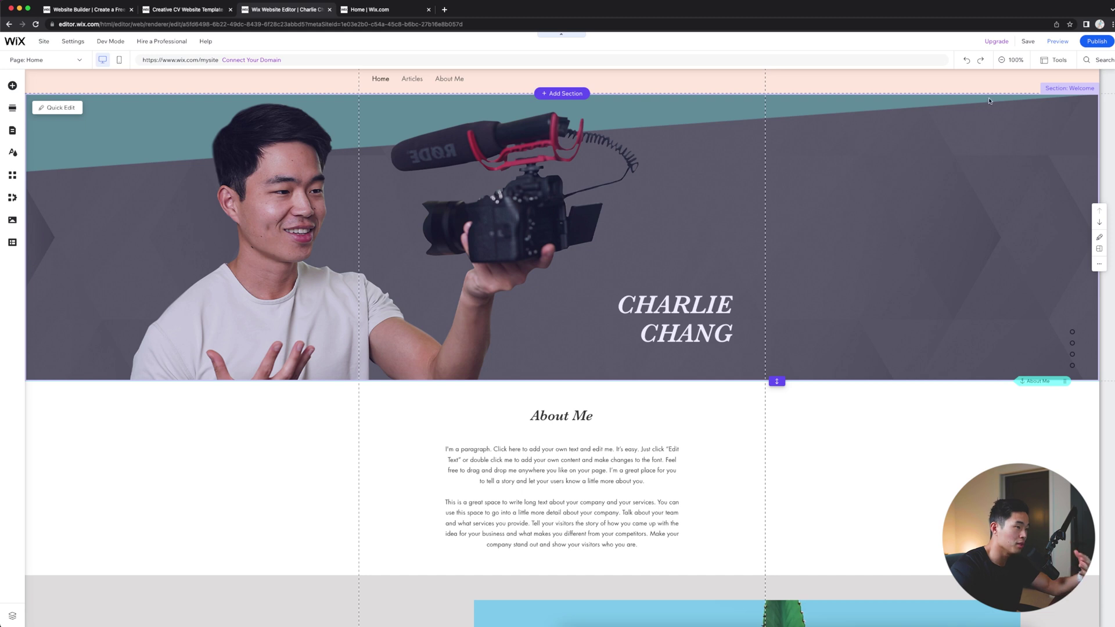
scroll(989, 101, up, 1)
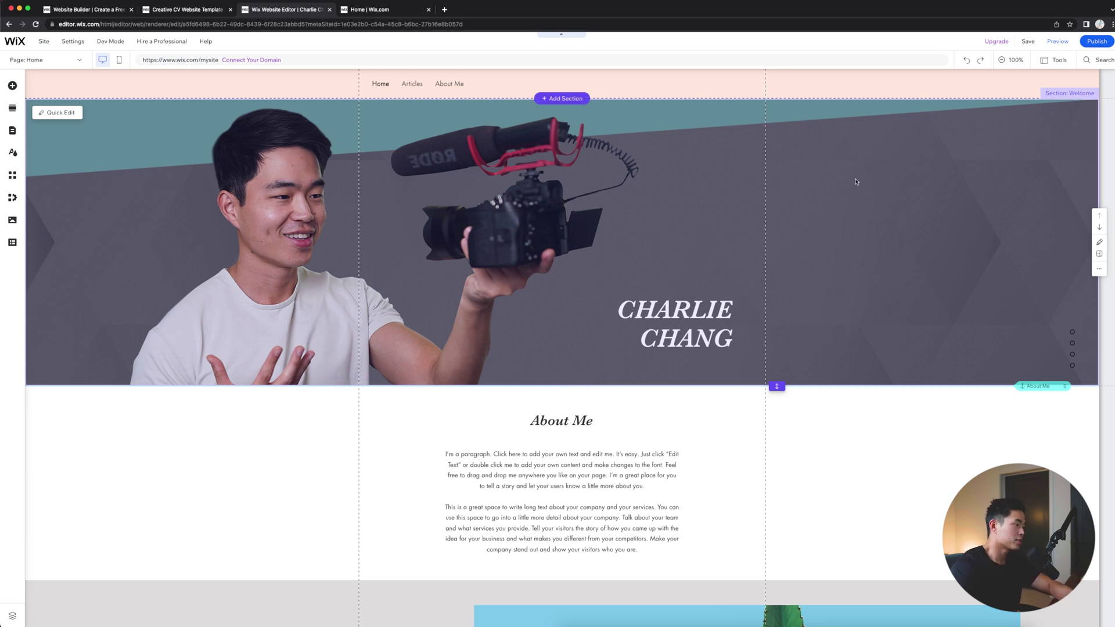
Step: Publish the whole site and view the live version in a new tab
click(1096, 41)
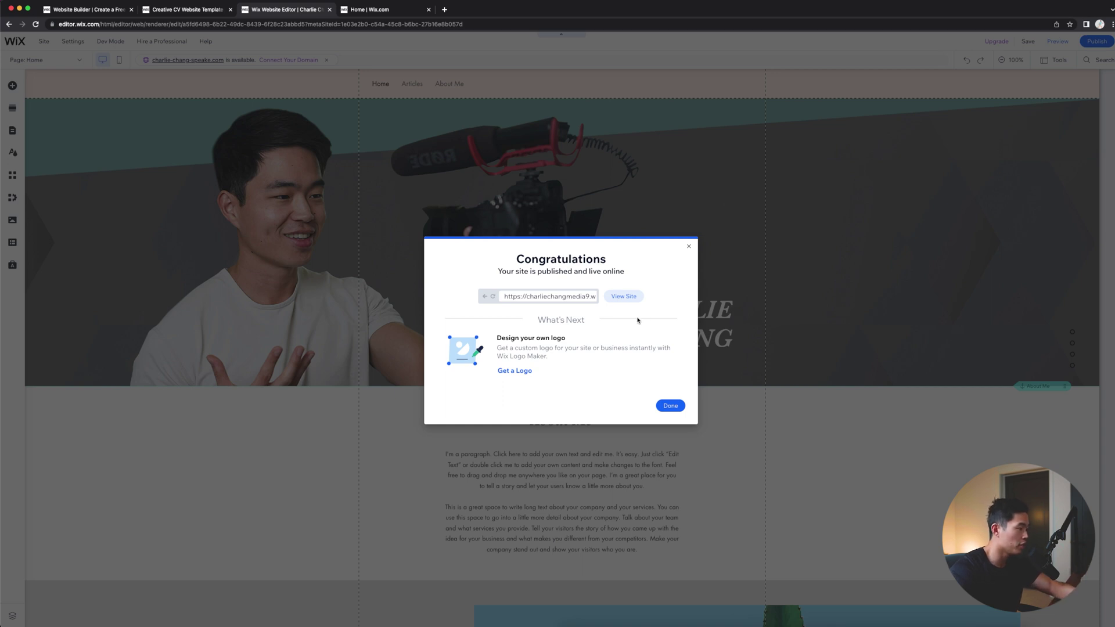
click(624, 297)
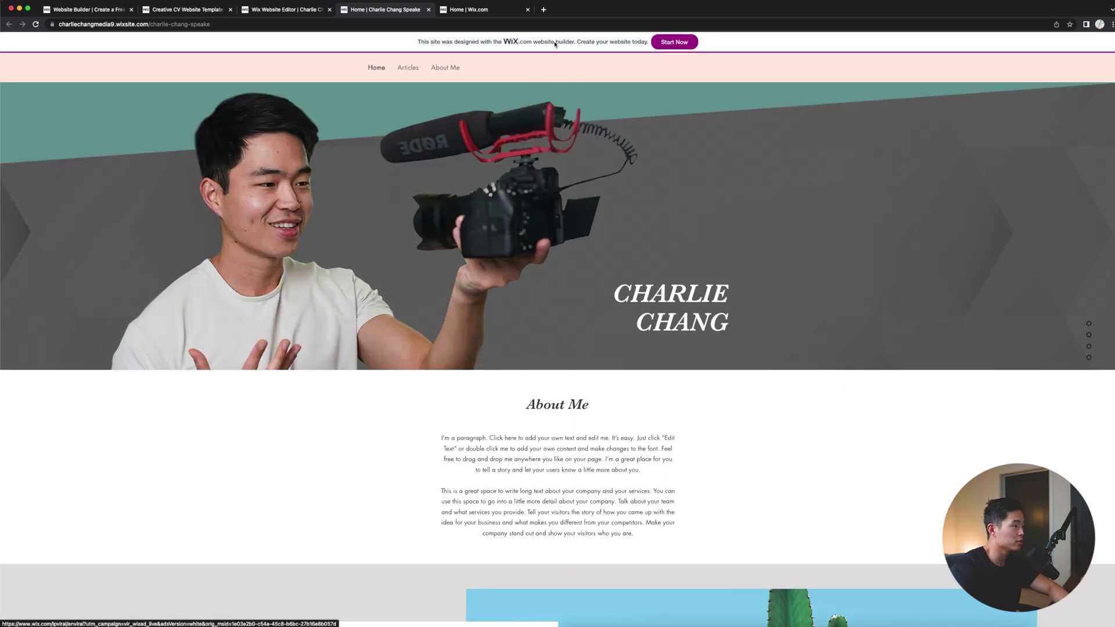
scroll(760, 266, down, 7)
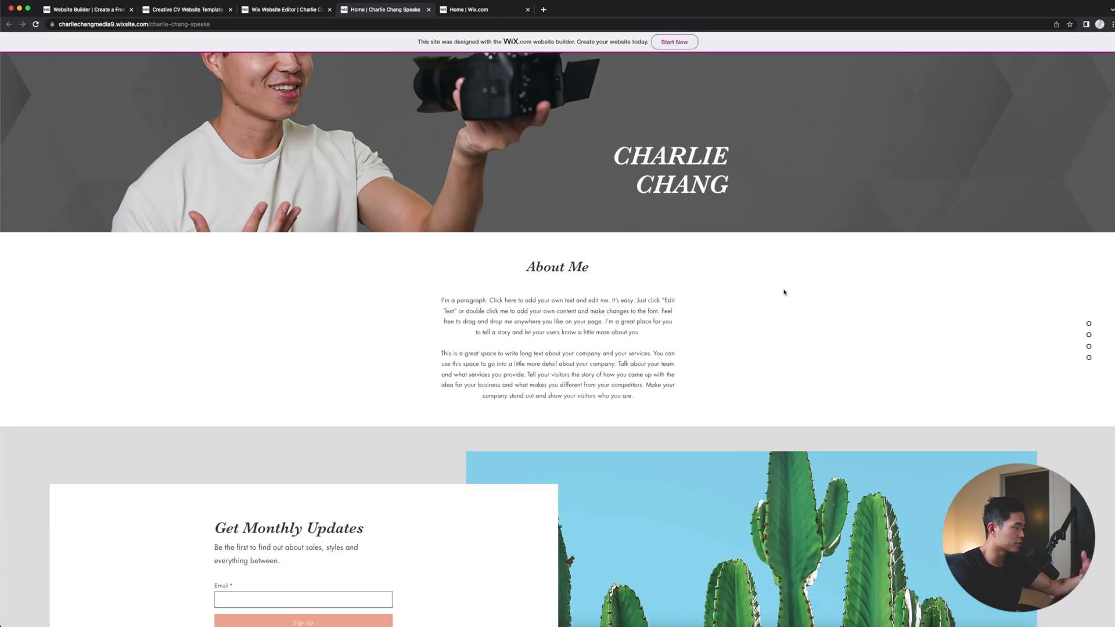
scroll(783, 340, down, 2)
scroll(629, 341, up, 9)
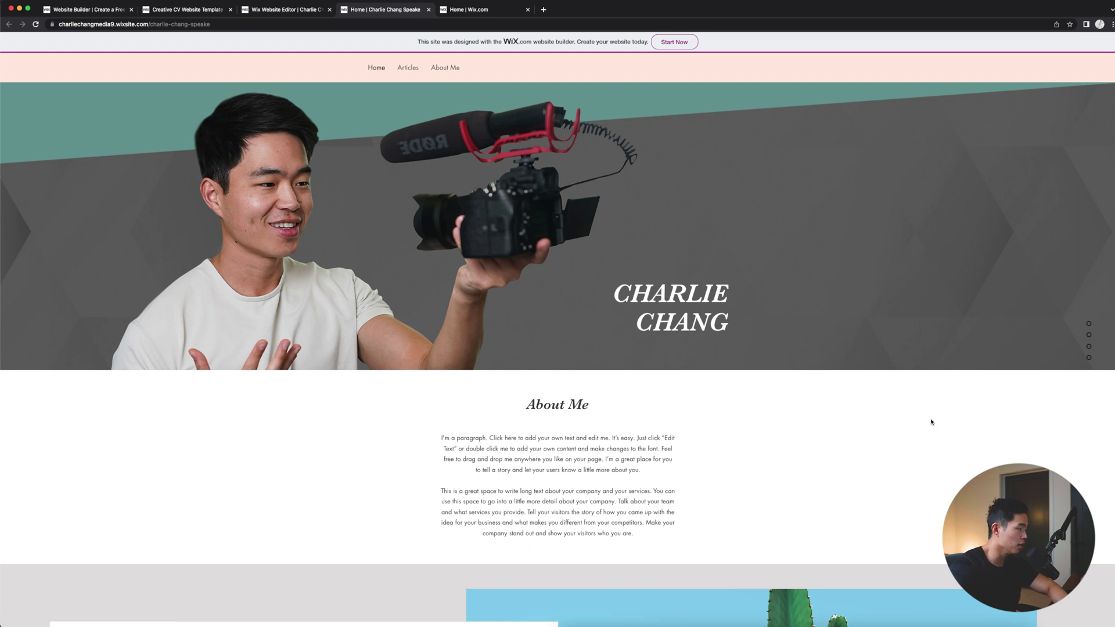
scroll(931, 422, down, 5)
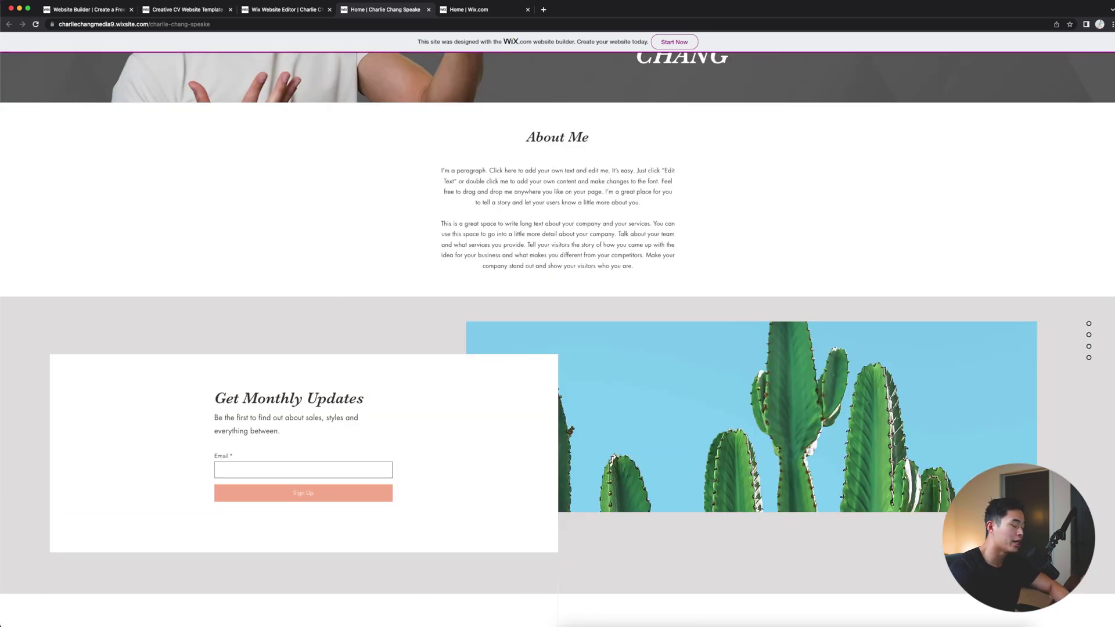